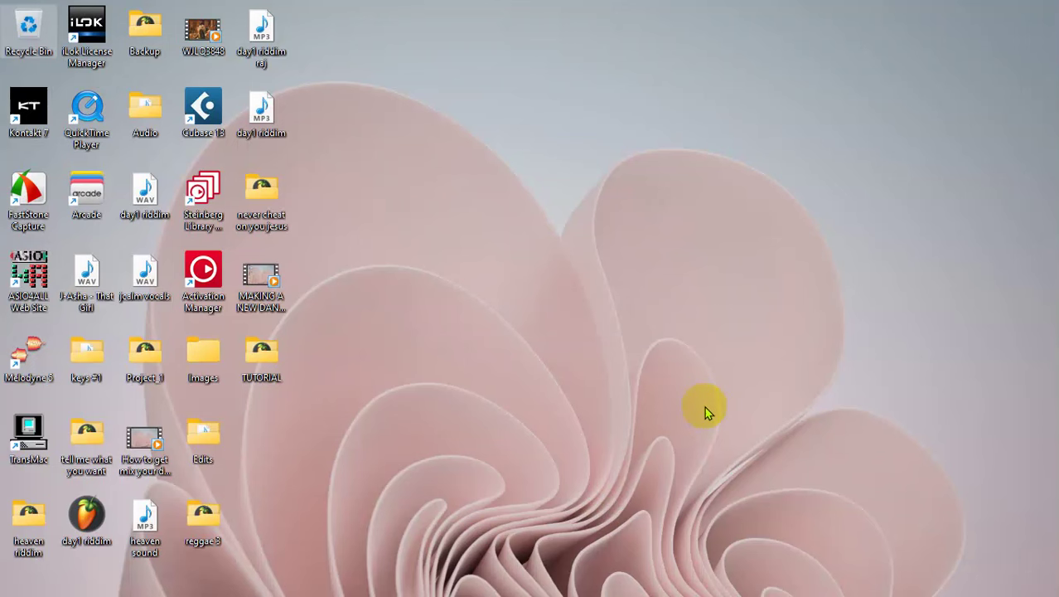
Switch to the open FL Studio project and solo Track 1, which holds the dancehall instrumental, in the playlist
mouse_move(730, 593)
click(764, 580)
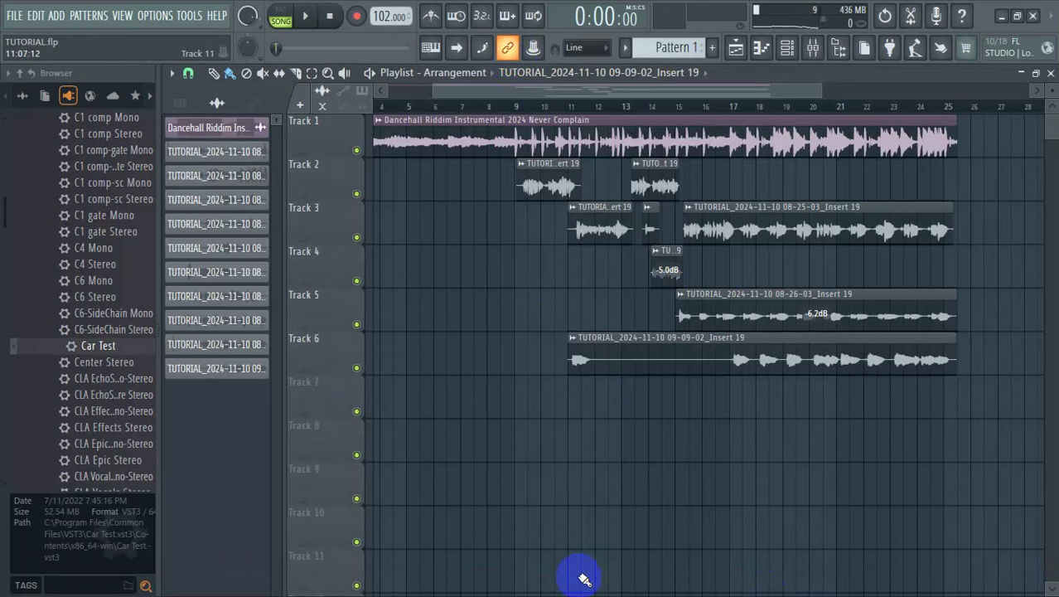
right_click(357, 150)
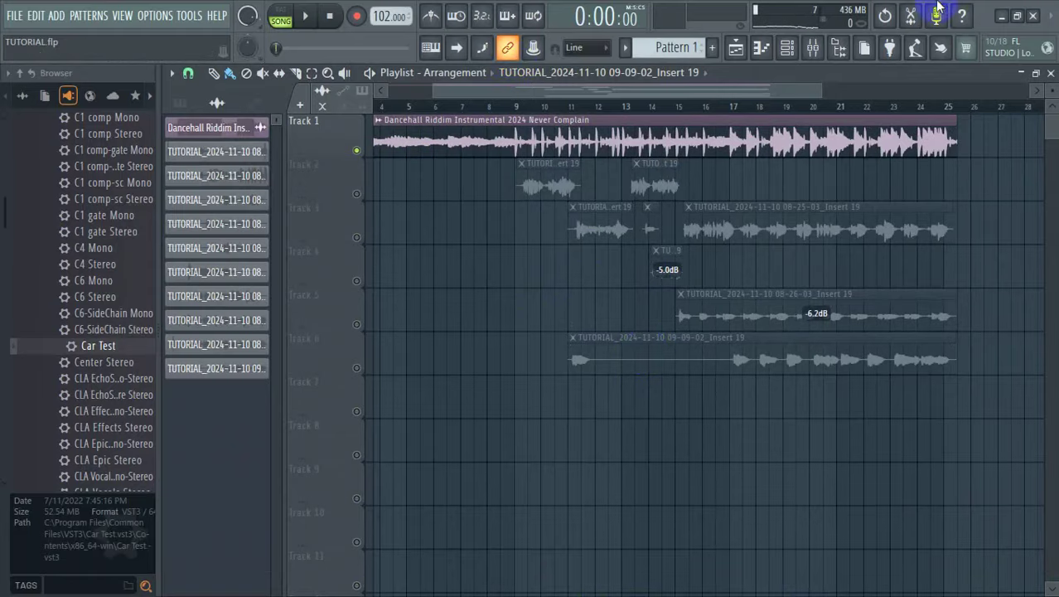
Switch to Chrome and view the YouTube page of the "Never Complain" dancehall riddim instrumental
click(1002, 16)
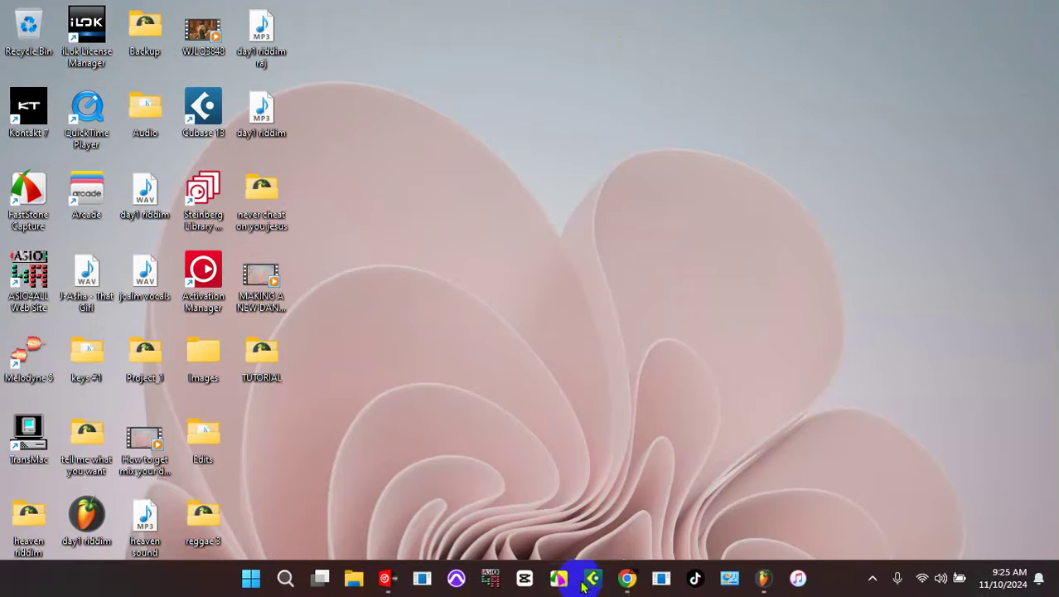
click(628, 578)
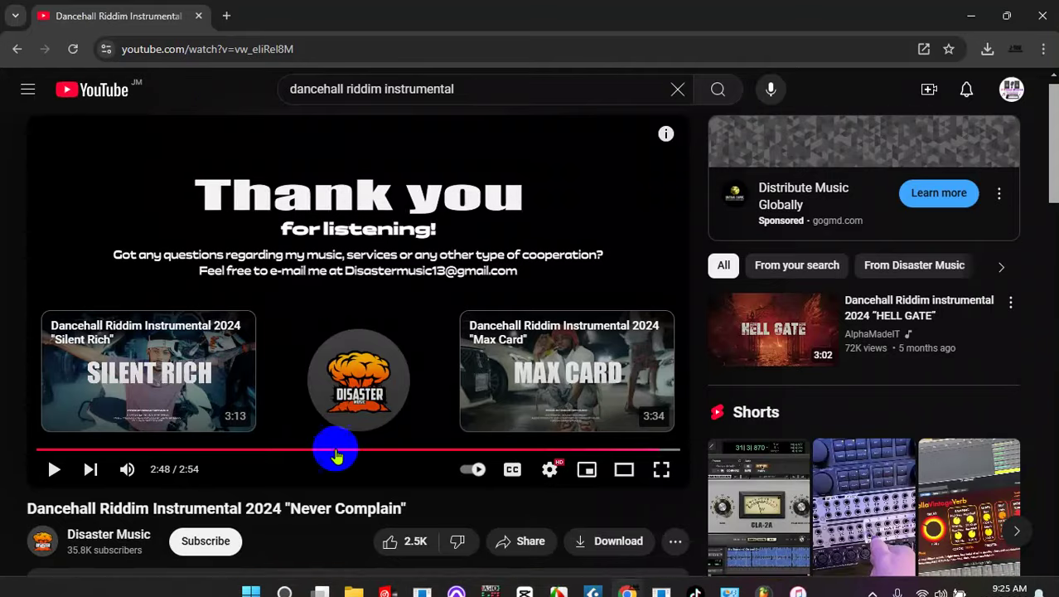
scroll(328, 448, down, 1)
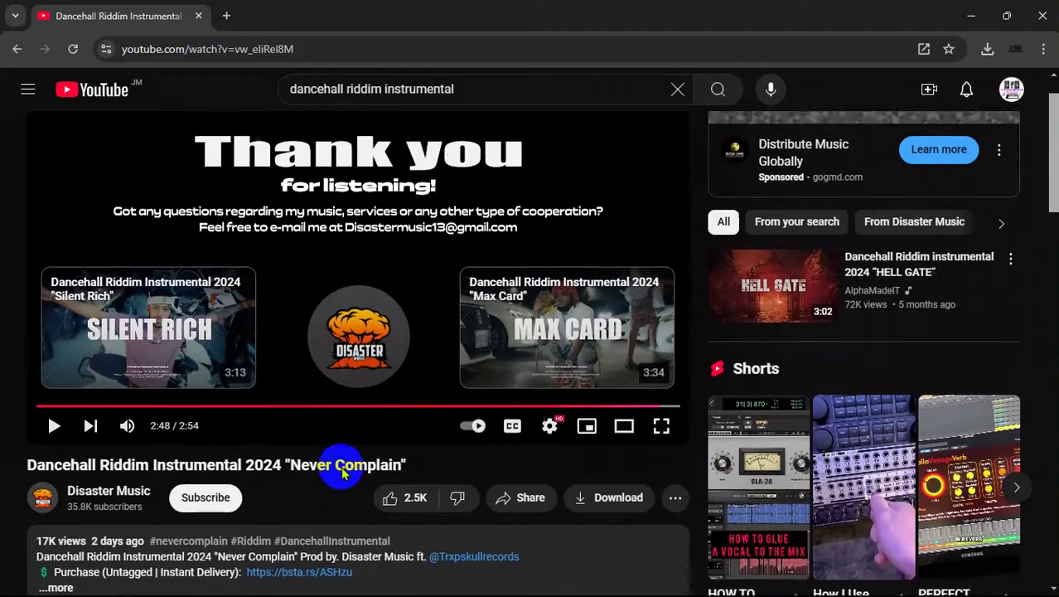
scroll(343, 472, up, 1)
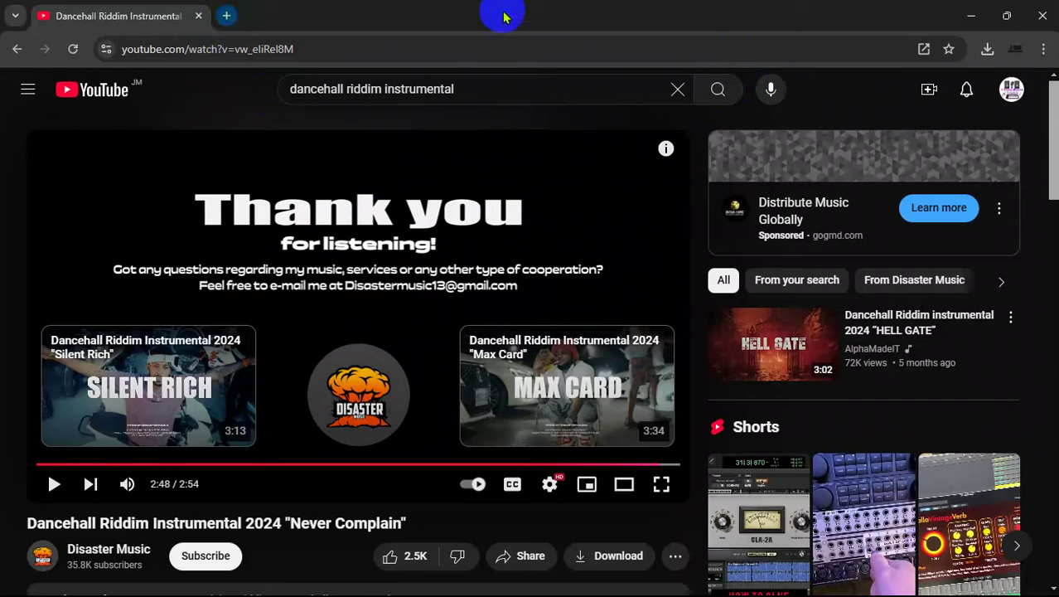
Check the BPM and key of the instrumental loaded on deck A in VirtualDJ, and return to the browser
mouse_move(585, 590)
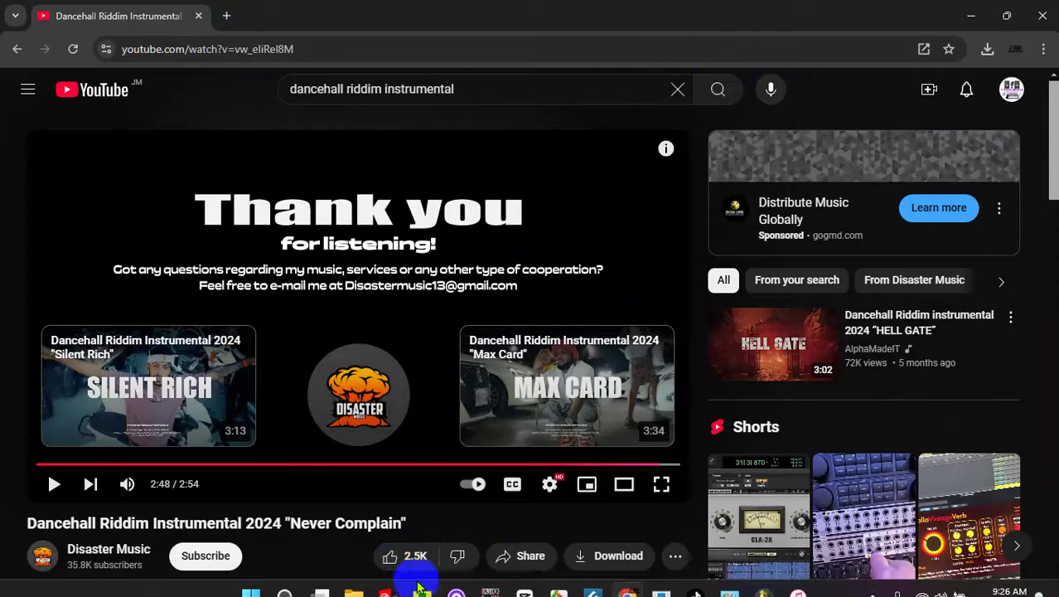
click(385, 578)
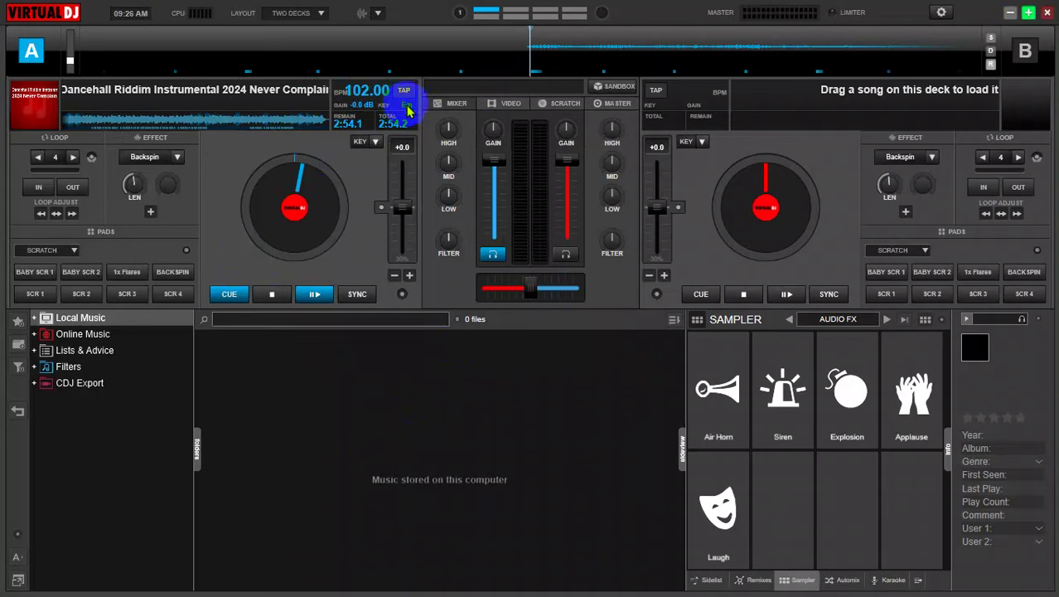
click(1010, 15)
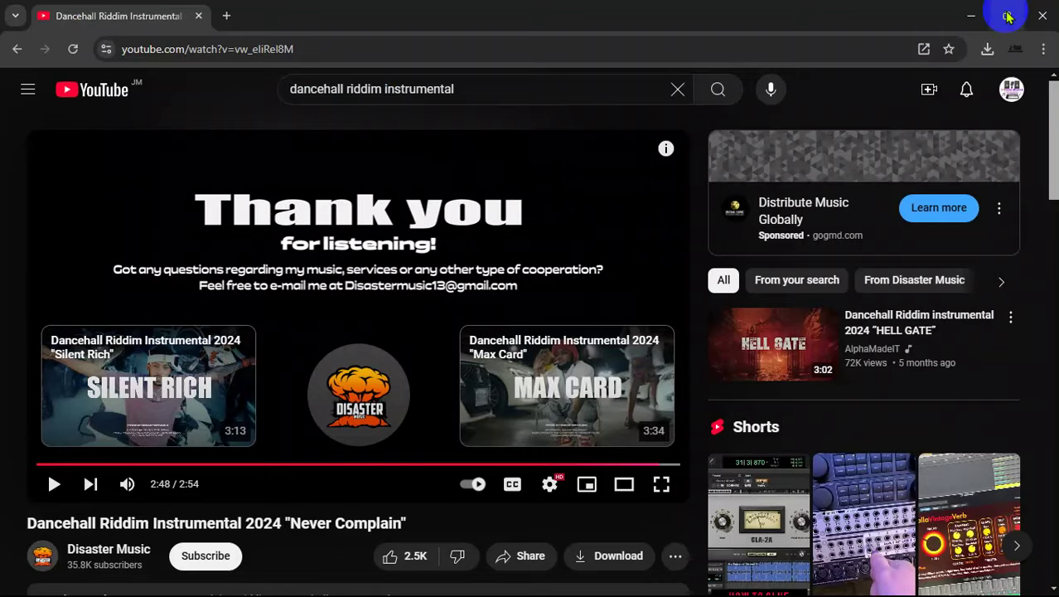
Search Google for tunebat in a new tab and open Tunebat's Song Key & BPM Finder
click(226, 15)
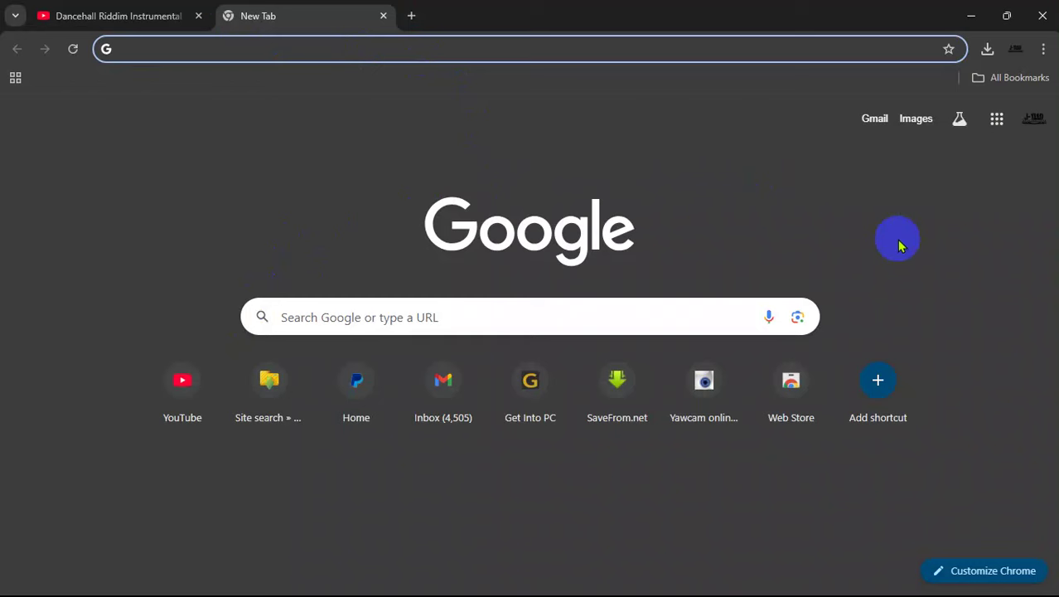
text(TUNEbat)
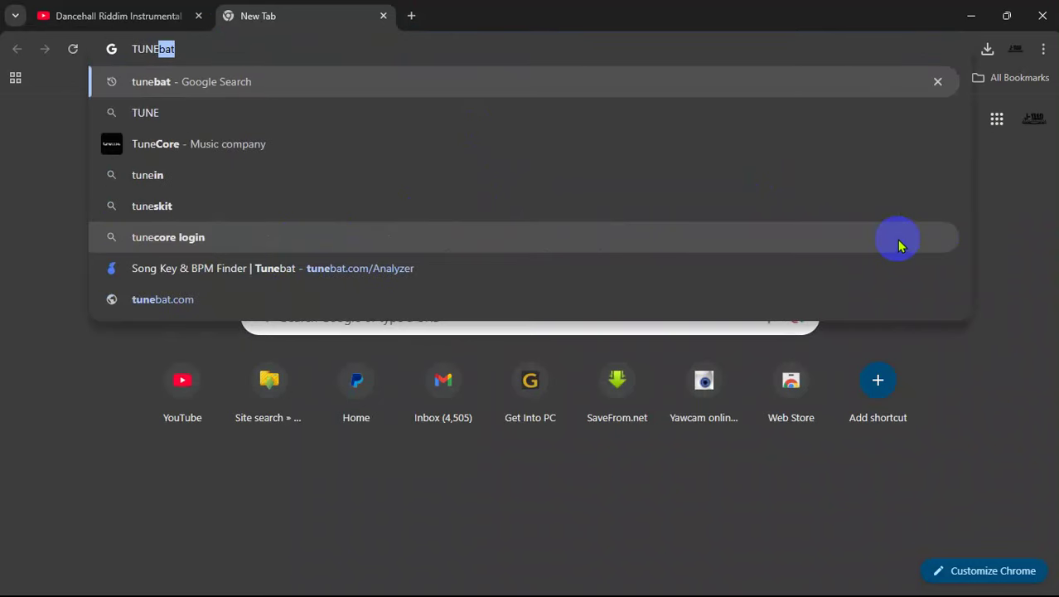
key(Return)
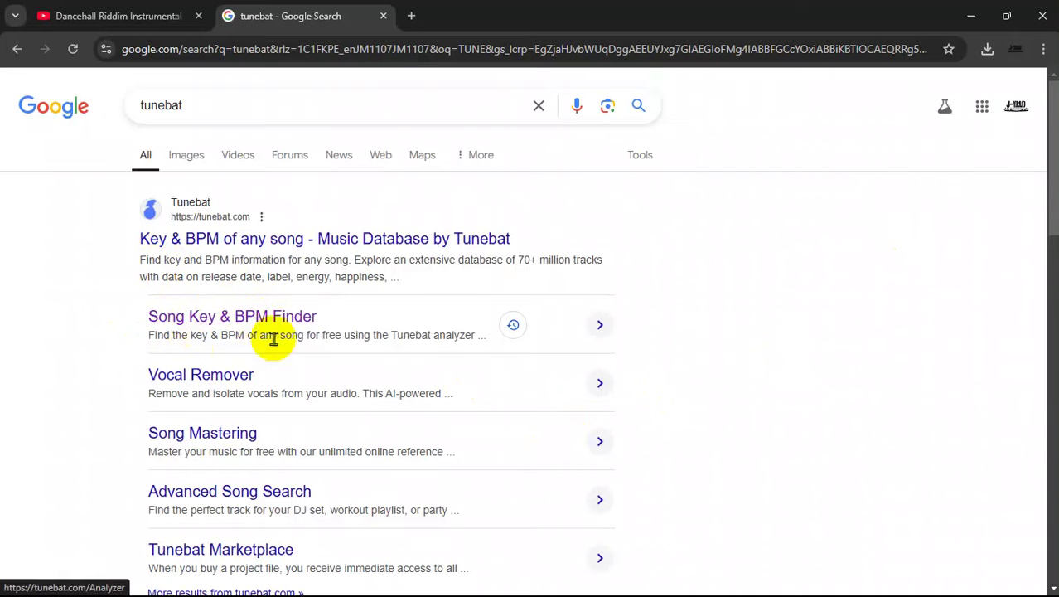
click(200, 325)
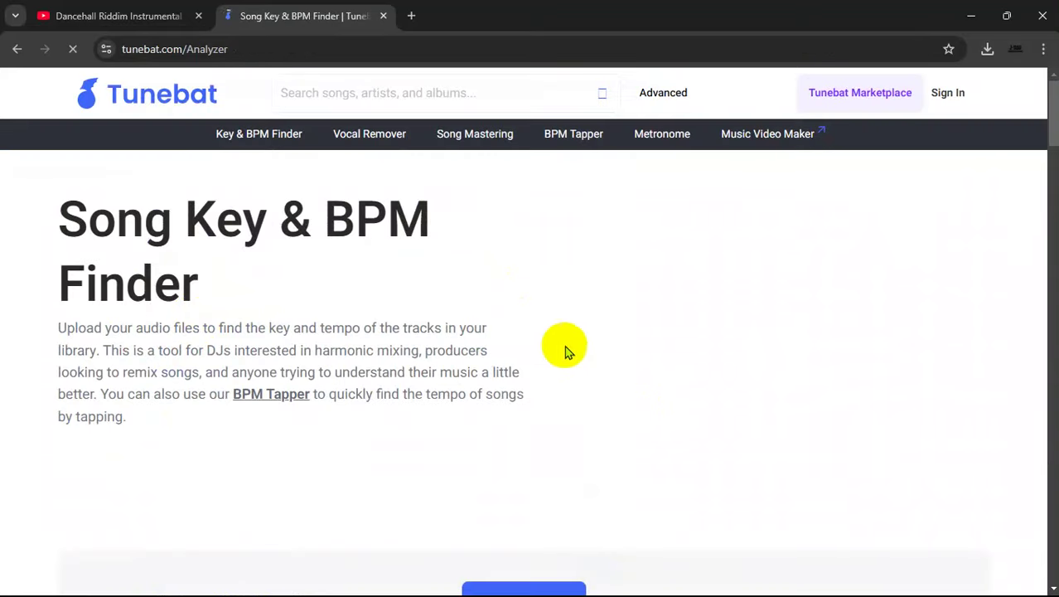
Upload the "Dancehall Riddim Instrumental 2024 Never Complain" MP3 from Downloads to Tunebat for key and BPM analysis
scroll(559, 466, down, 3)
scroll(560, 464, down, 1)
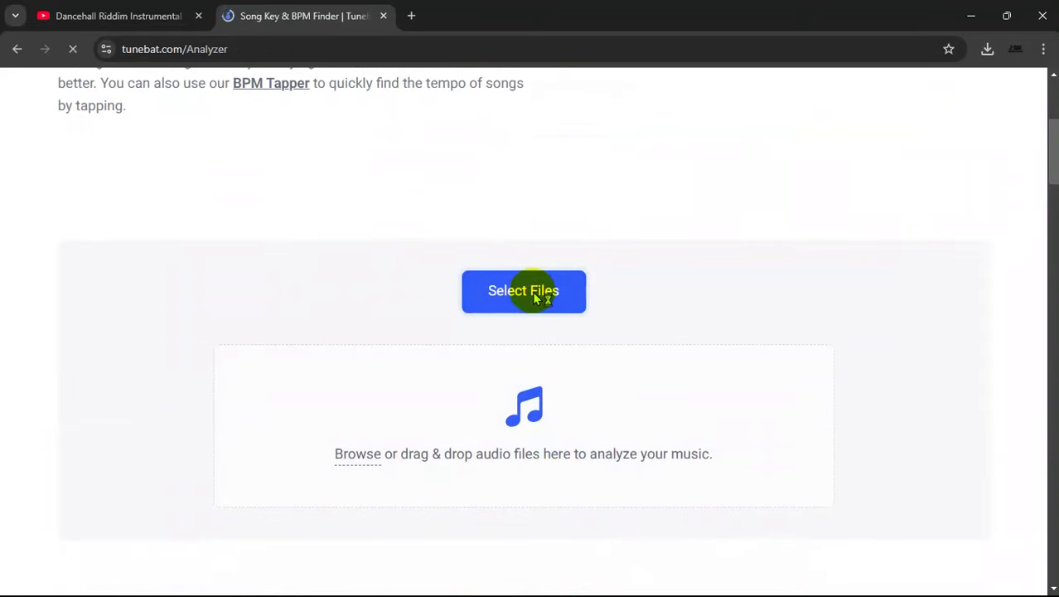
click(568, 300)
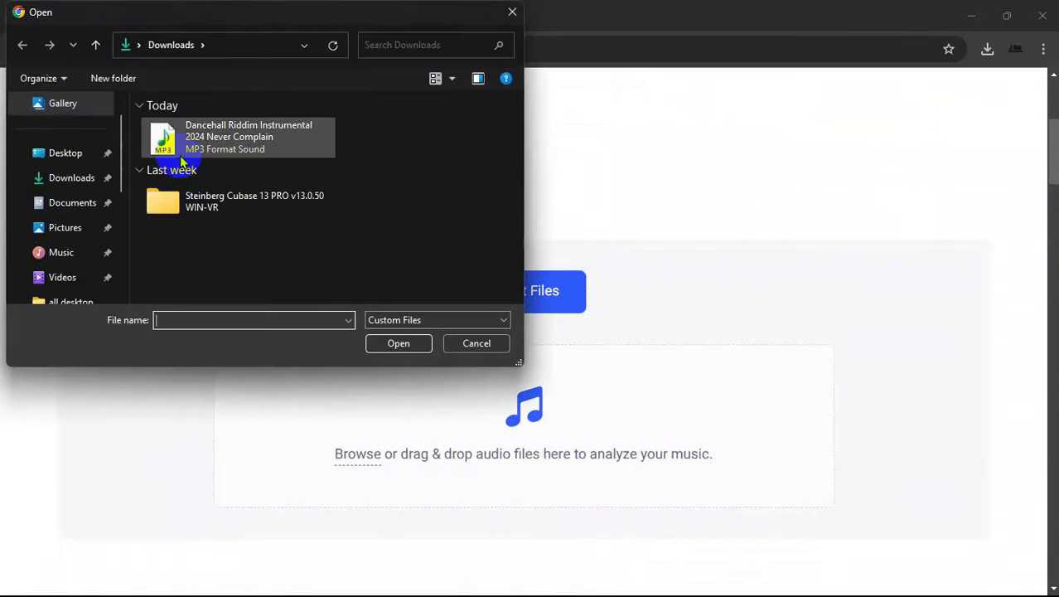
click(181, 155)
click(398, 344)
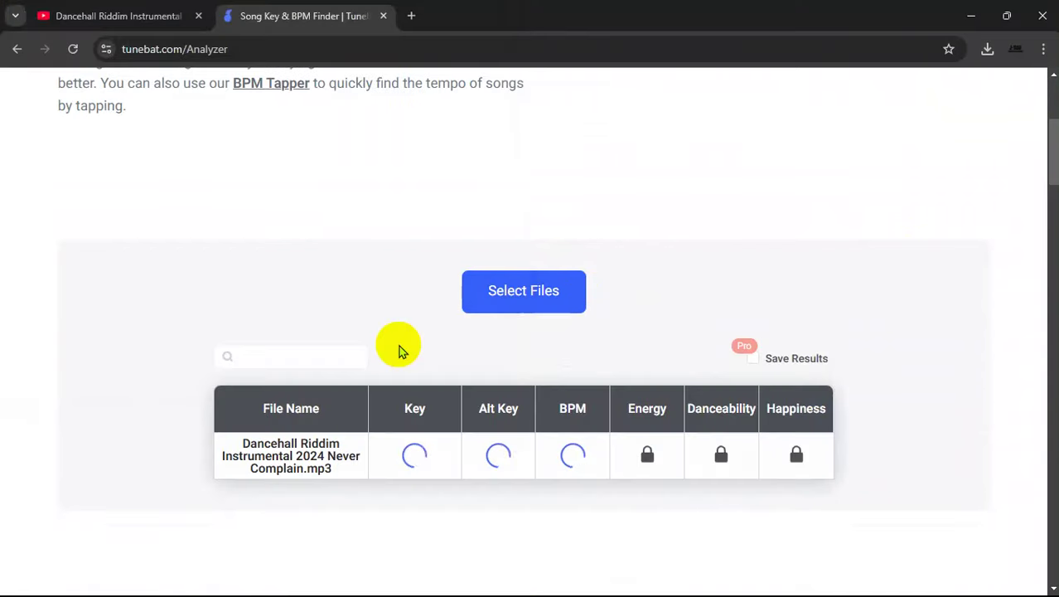
scroll(399, 350, down, 1)
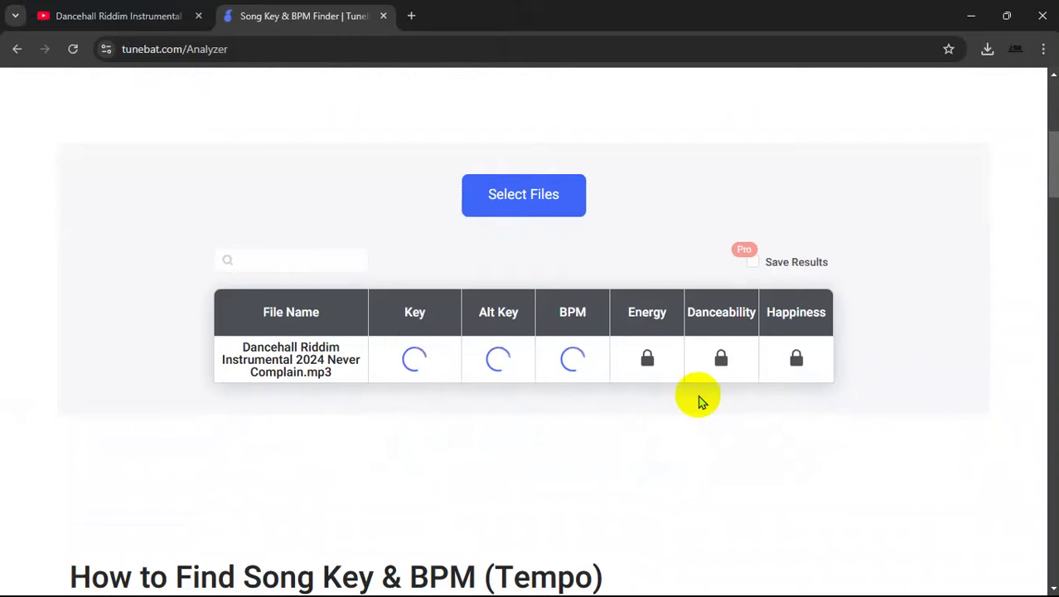
scroll(701, 398, down, 1)
scroll(701, 400, up, 1)
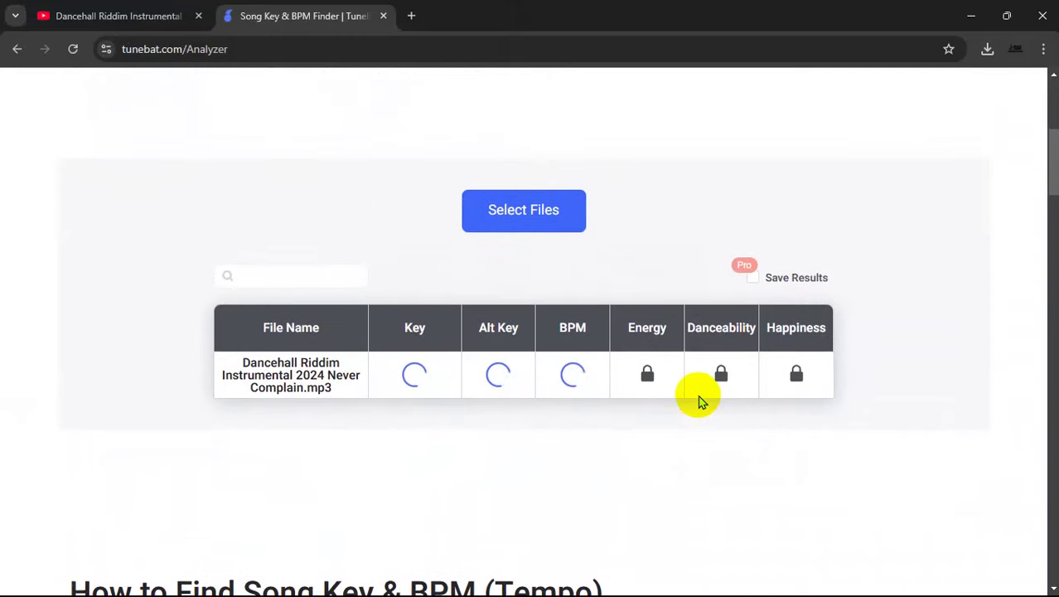
scroll(701, 401, down, 1)
scroll(700, 400, up, 1)
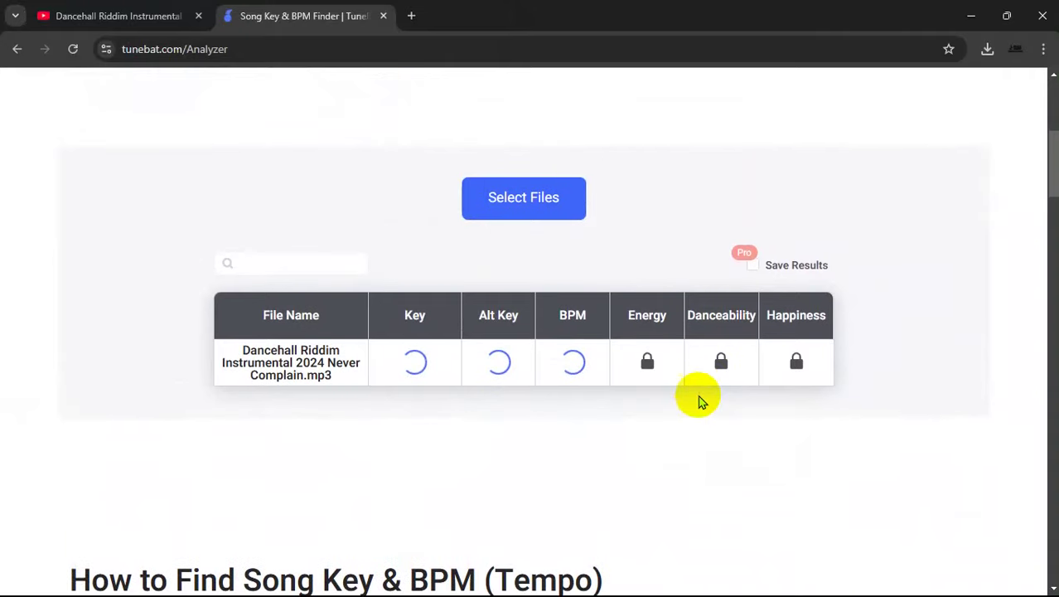
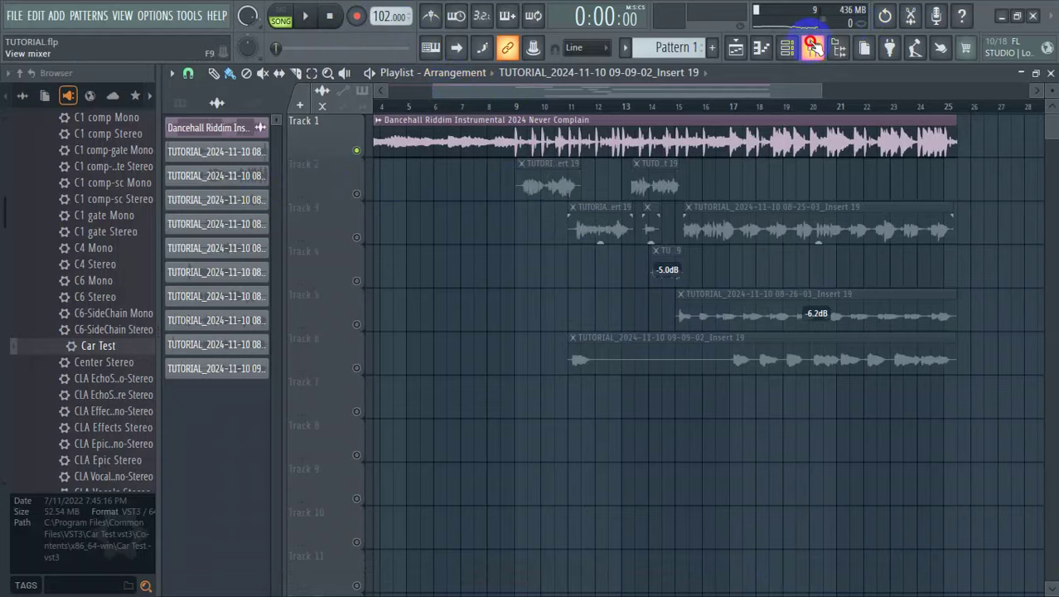
Open the Auto-Key 2 plugin on mixer track Insert 1 in FL Studio and move its window higher
click(812, 48)
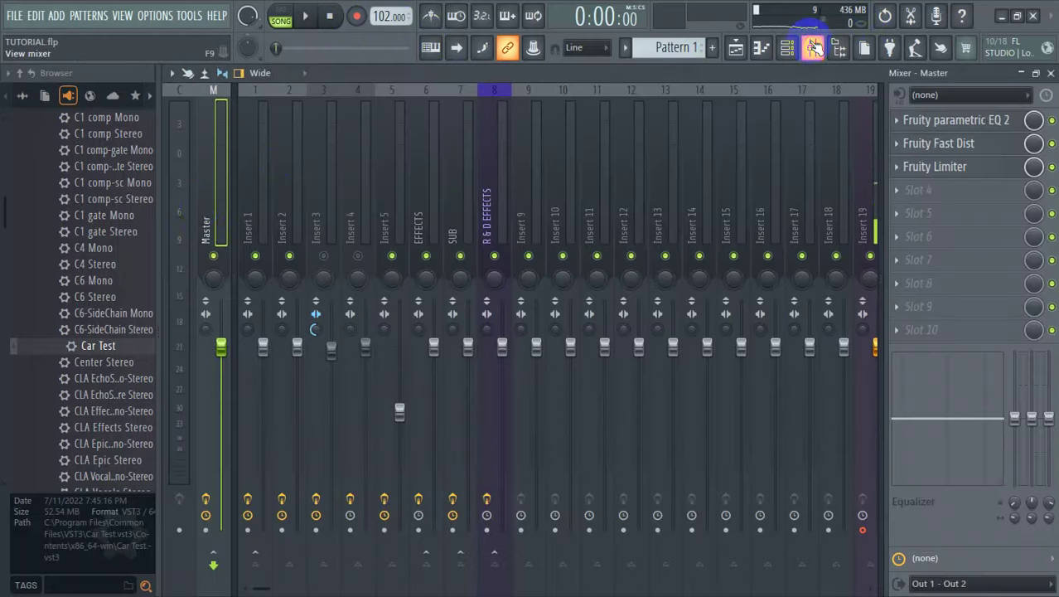
click(257, 141)
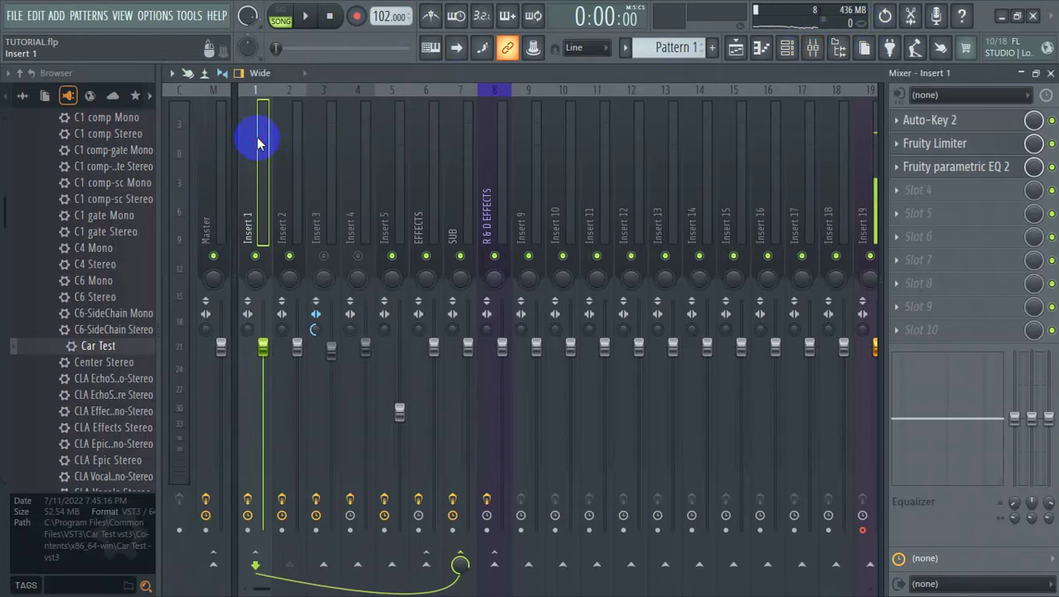
click(953, 122)
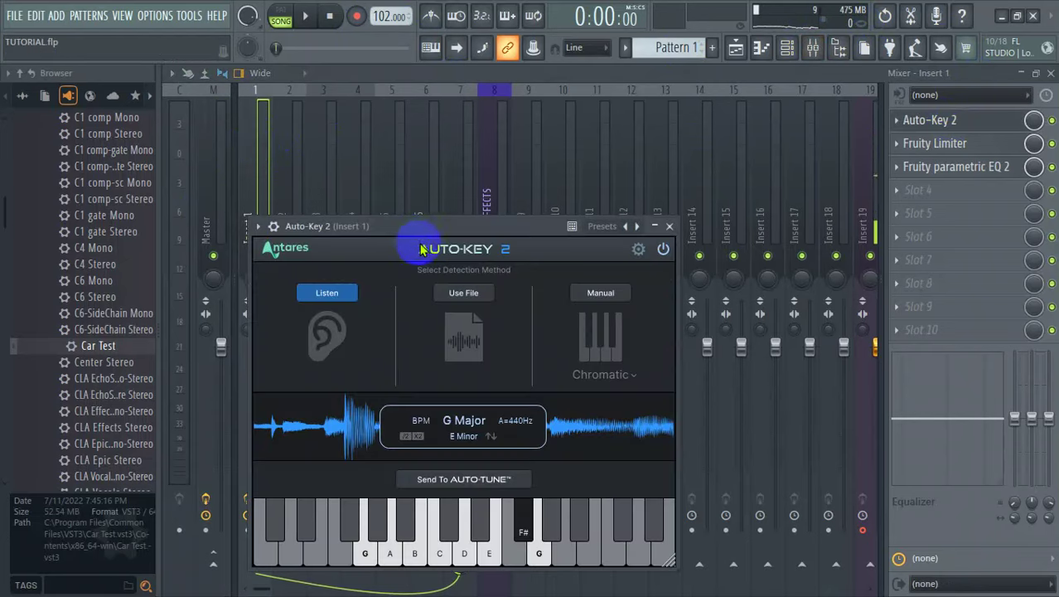
drag(423, 238, 424, 135)
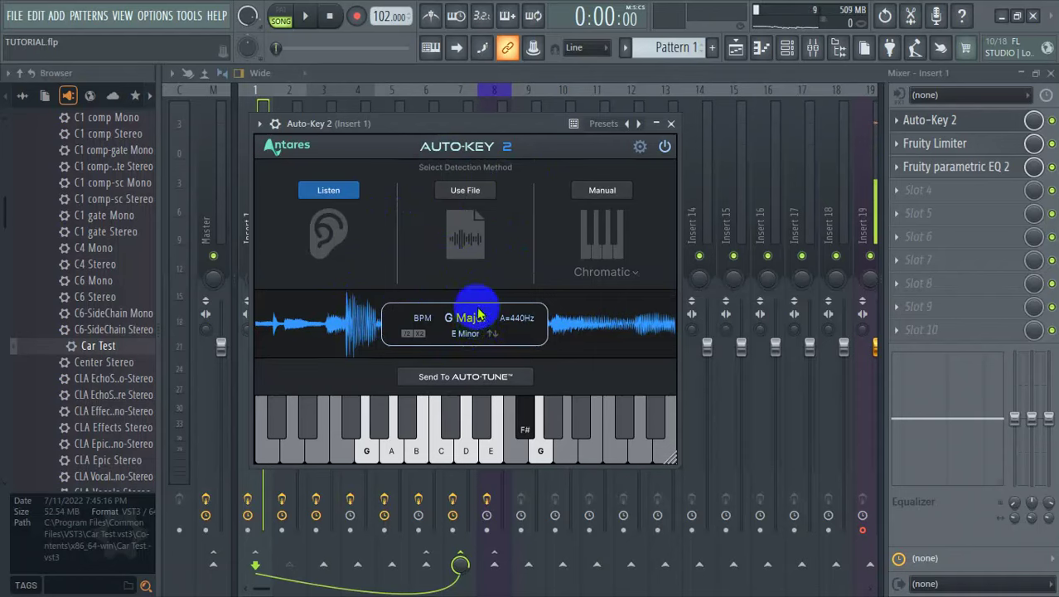
Swap Auto-Key 2's main key between G Major and E Minor, leave it on E Minor, and close the plugin
click(493, 335)
click(494, 335)
click(494, 335)
click(493, 335)
click(493, 335)
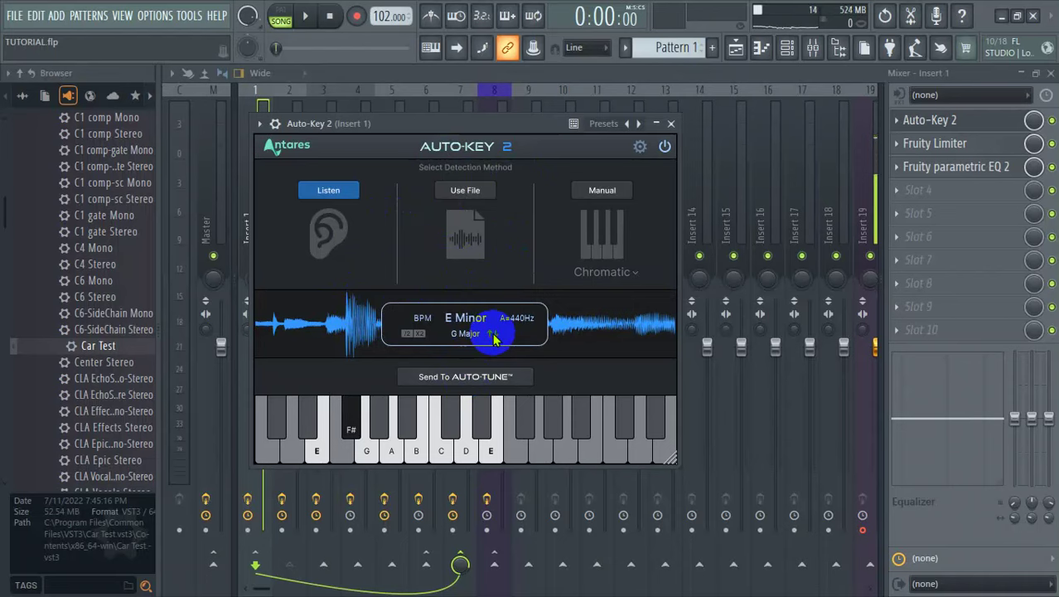
click(672, 124)
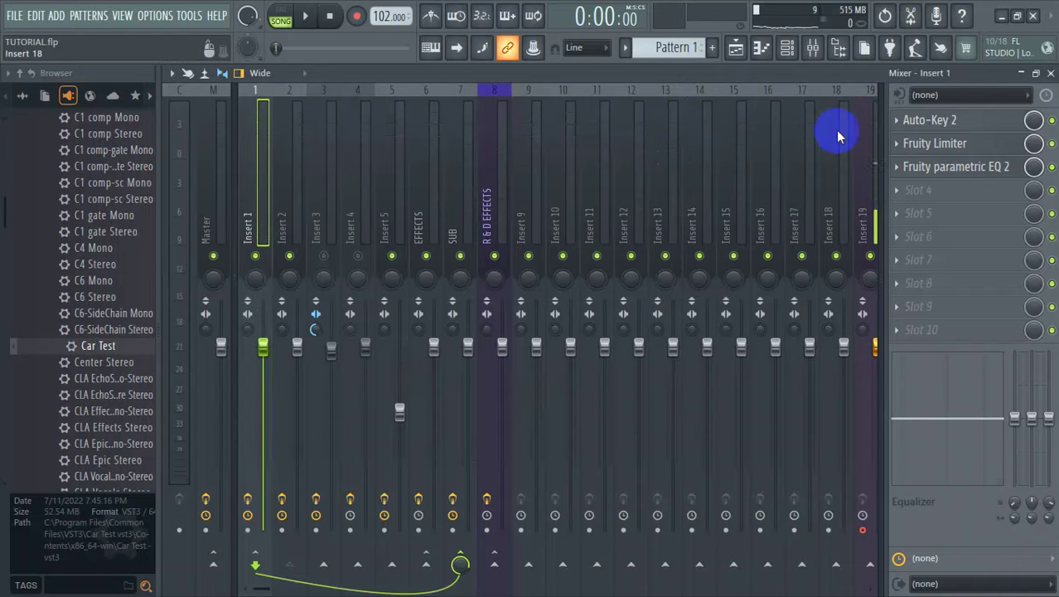
Review the Fruity Limiter and Fruity Parametric EQ 2 settings on mixer track Insert 1
click(920, 144)
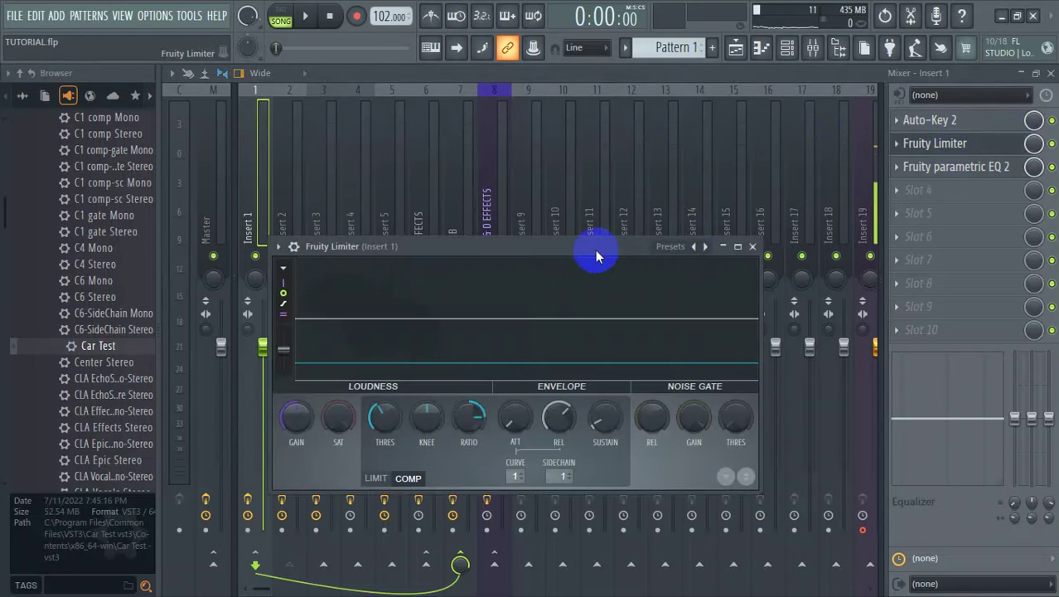
click(753, 247)
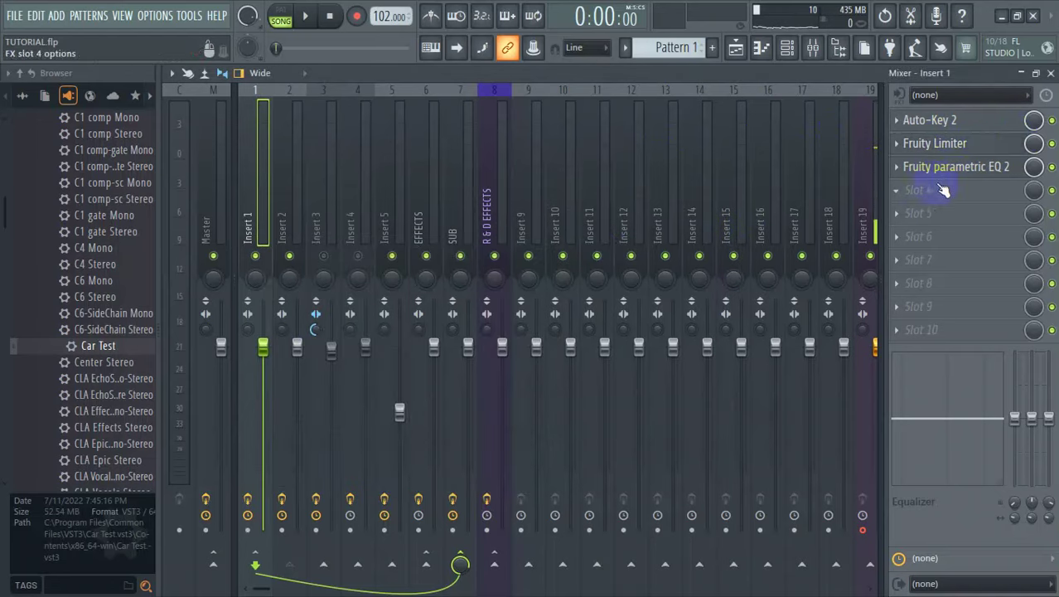
click(966, 169)
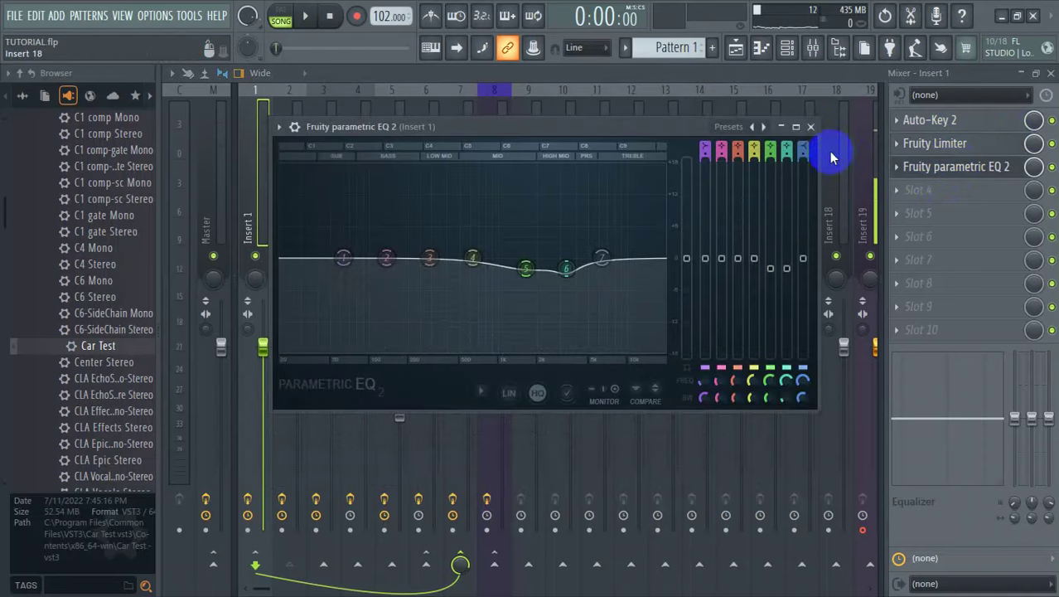
click(810, 126)
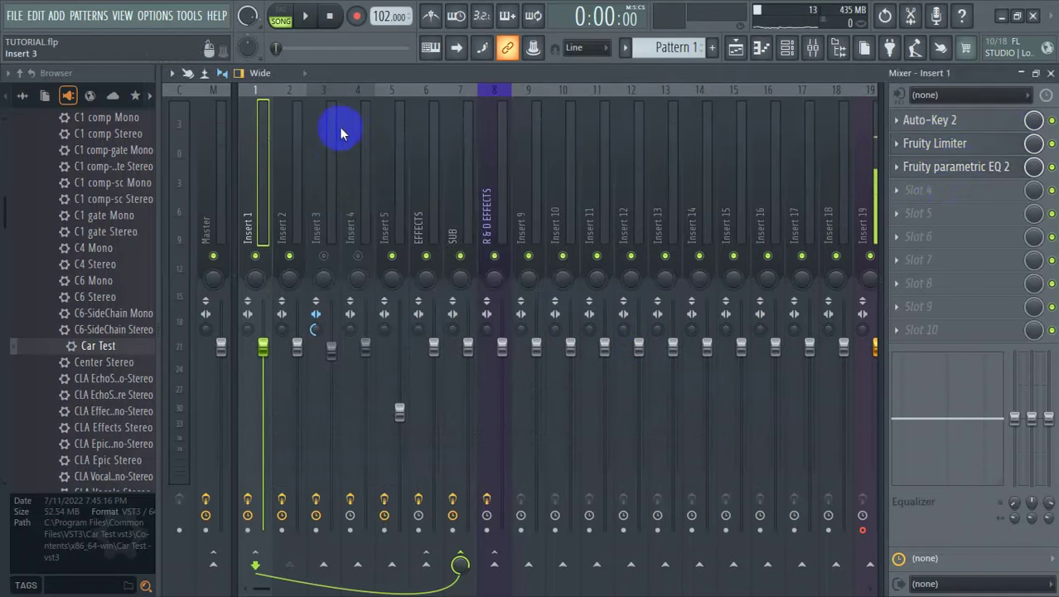
Review the Pitcher, Fruity Parametric EQ 2 and Fruity Limiter settings on mixer track Insert 2
click(290, 180)
click(927, 121)
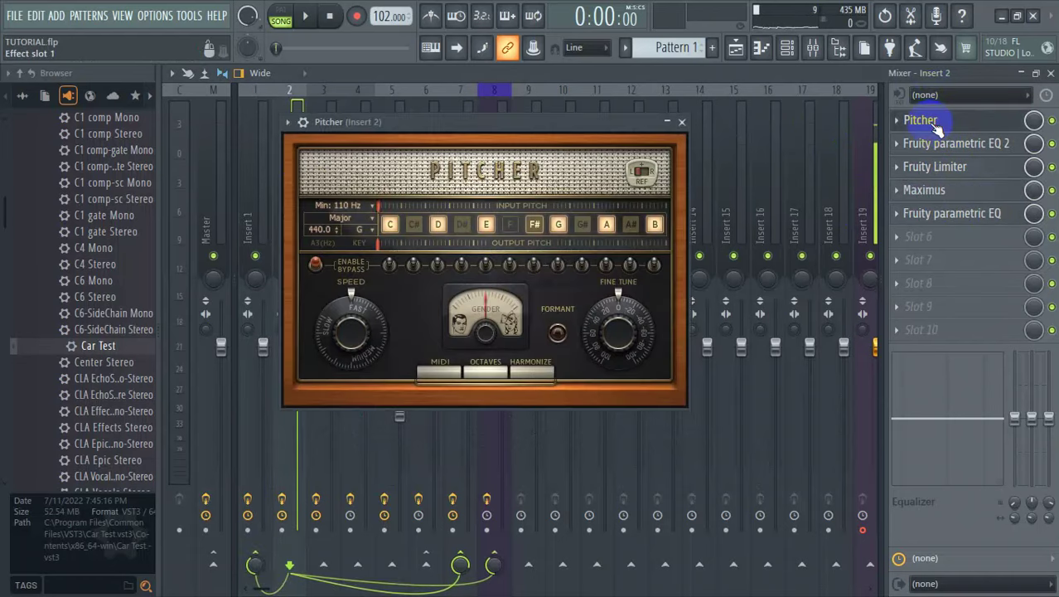
click(682, 122)
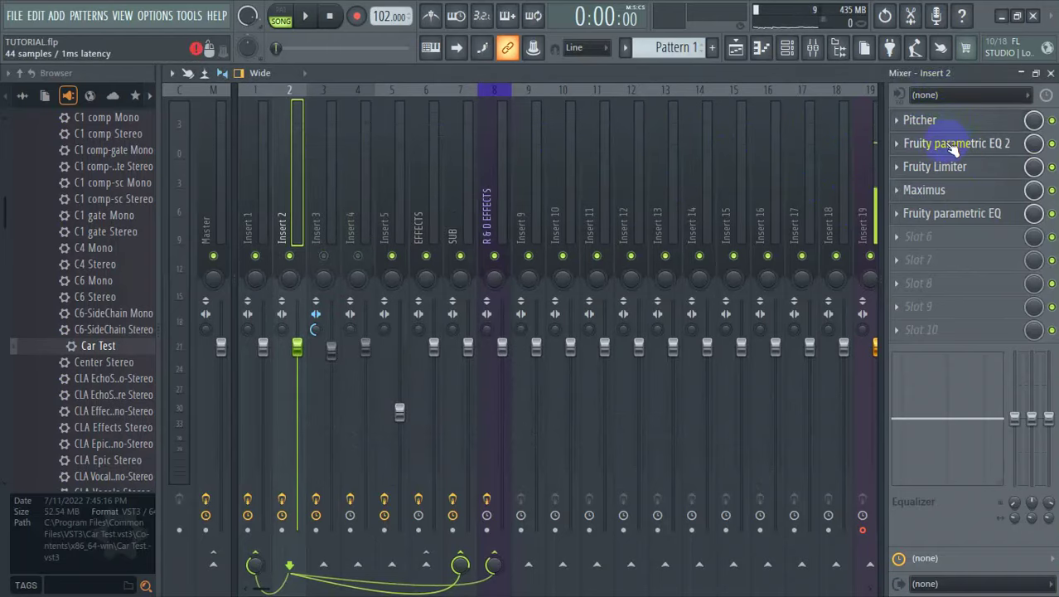
click(955, 145)
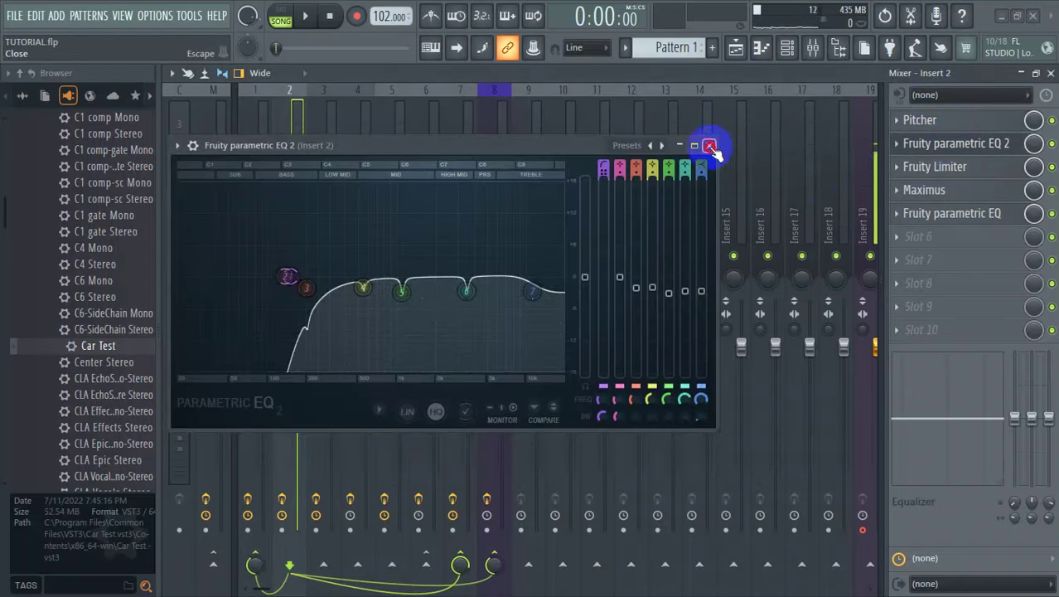
click(709, 146)
click(945, 167)
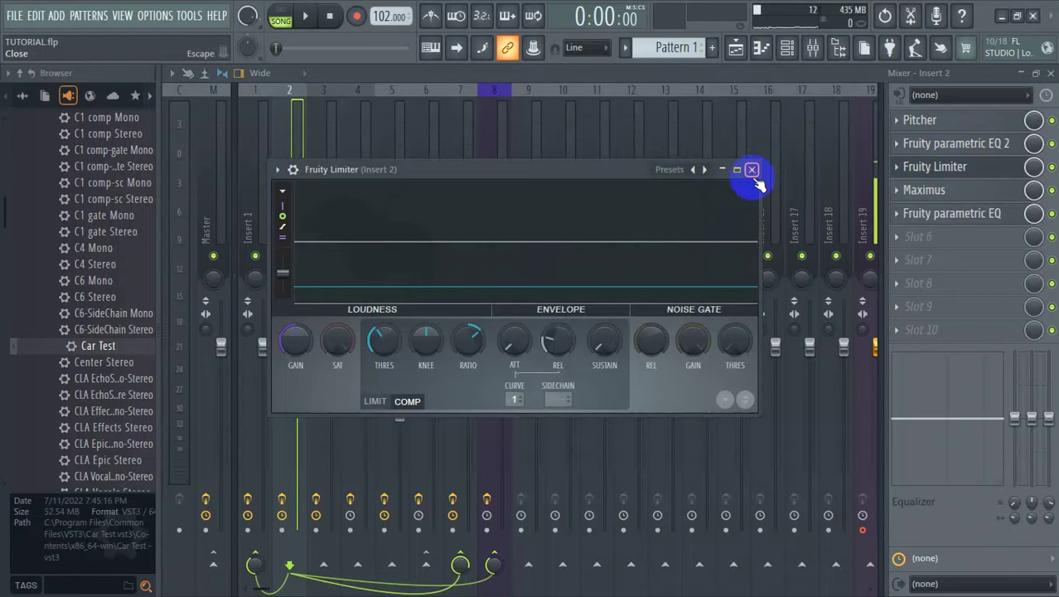
click(754, 172)
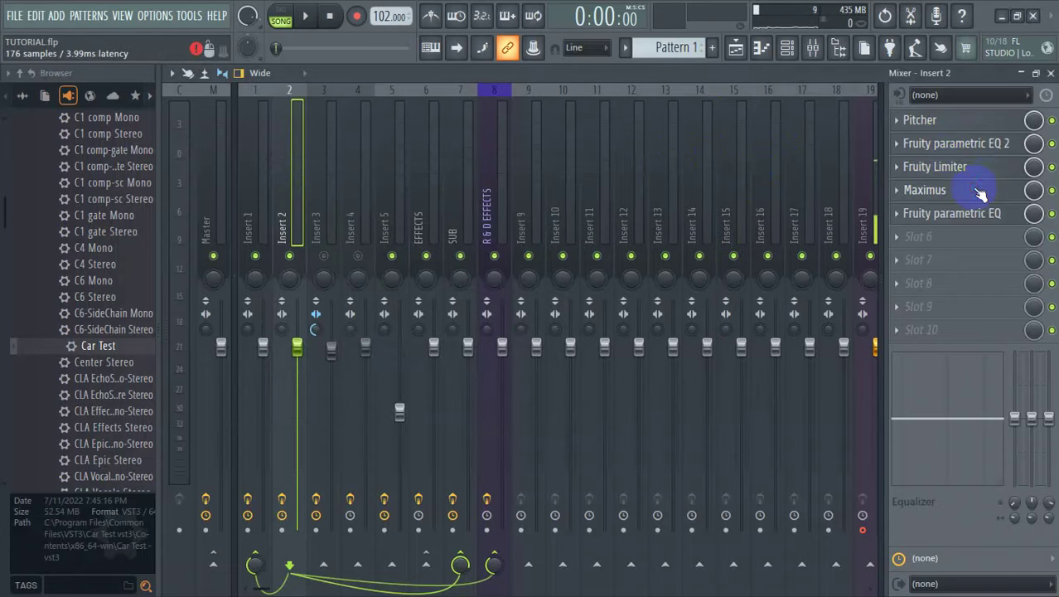
Review the Maximus and Fruity Parametric EQ settings on mixer track Insert 2
click(980, 193)
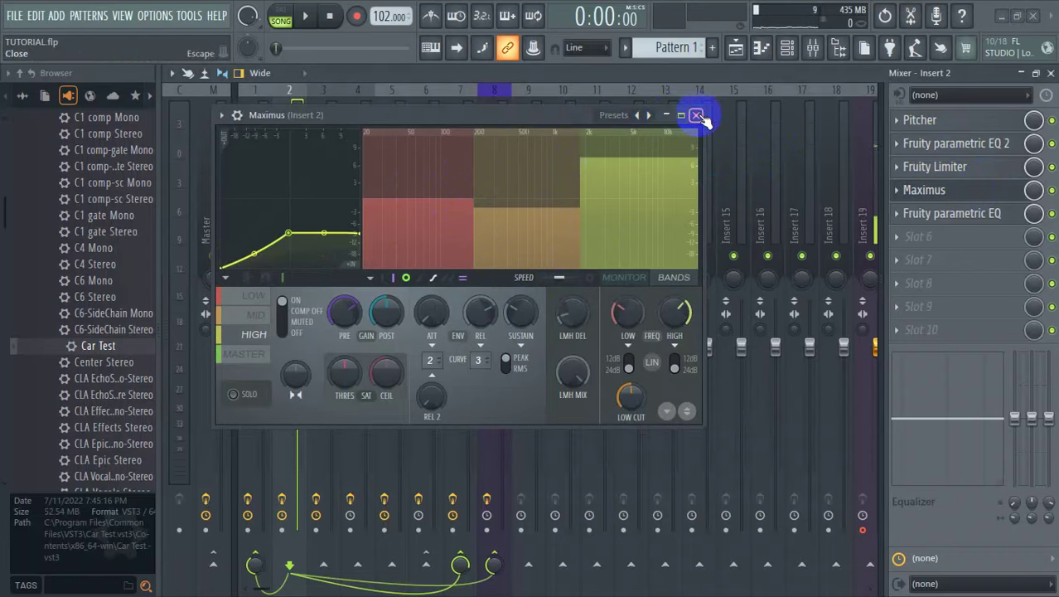
click(699, 116)
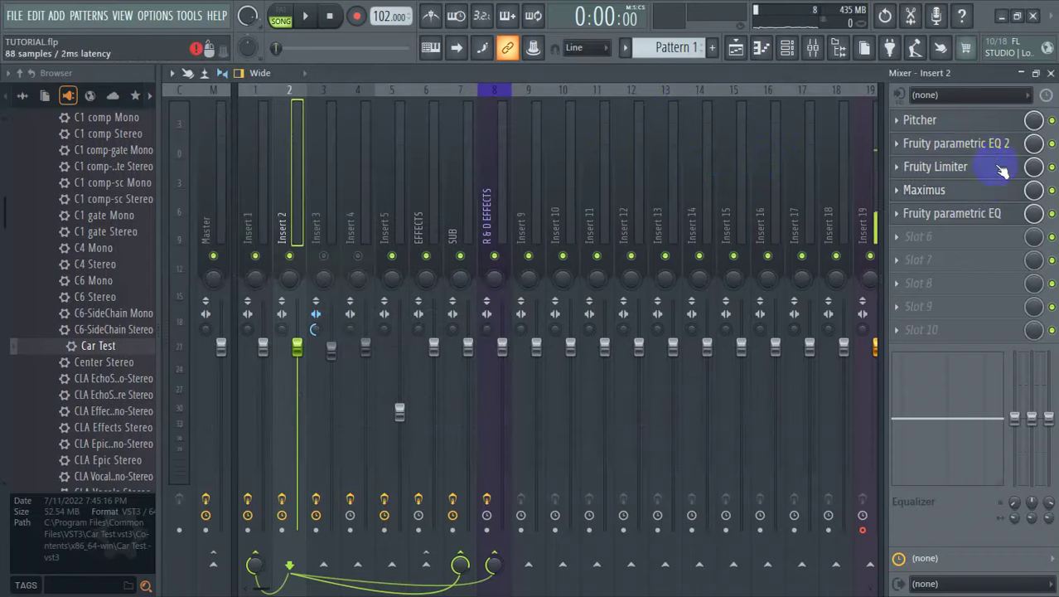
click(966, 219)
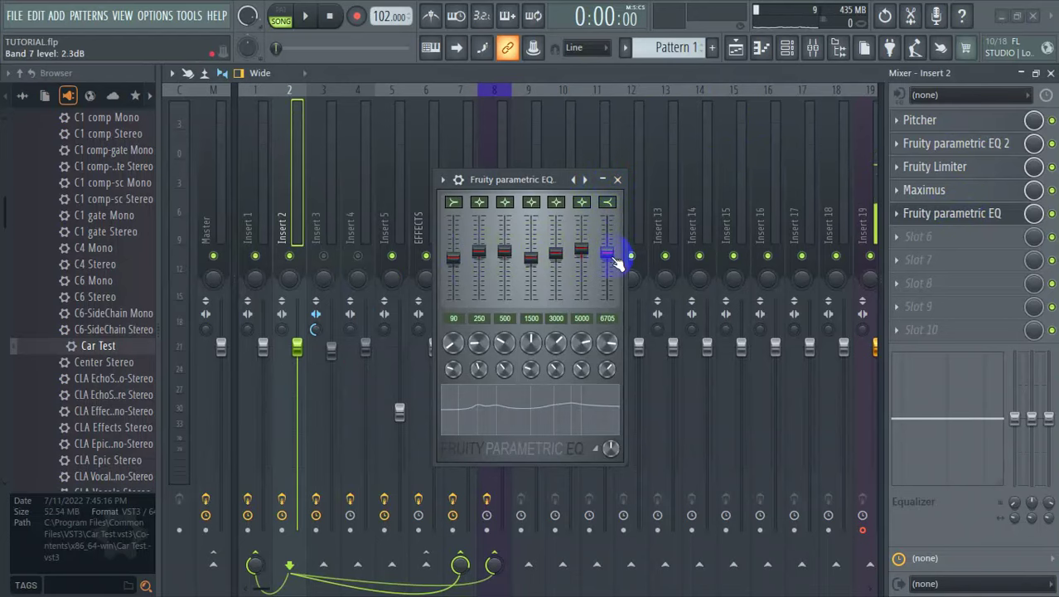
click(618, 180)
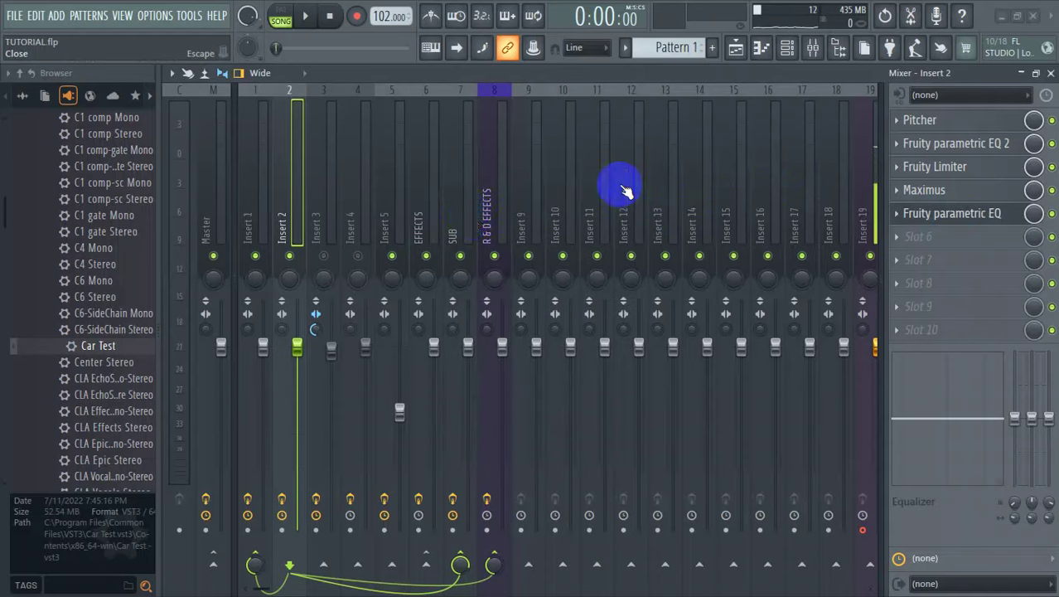
Review the Fruity Reeverb 2 and Fruity Delay 2 settings on the R & D EFFECTS mixer track
click(500, 190)
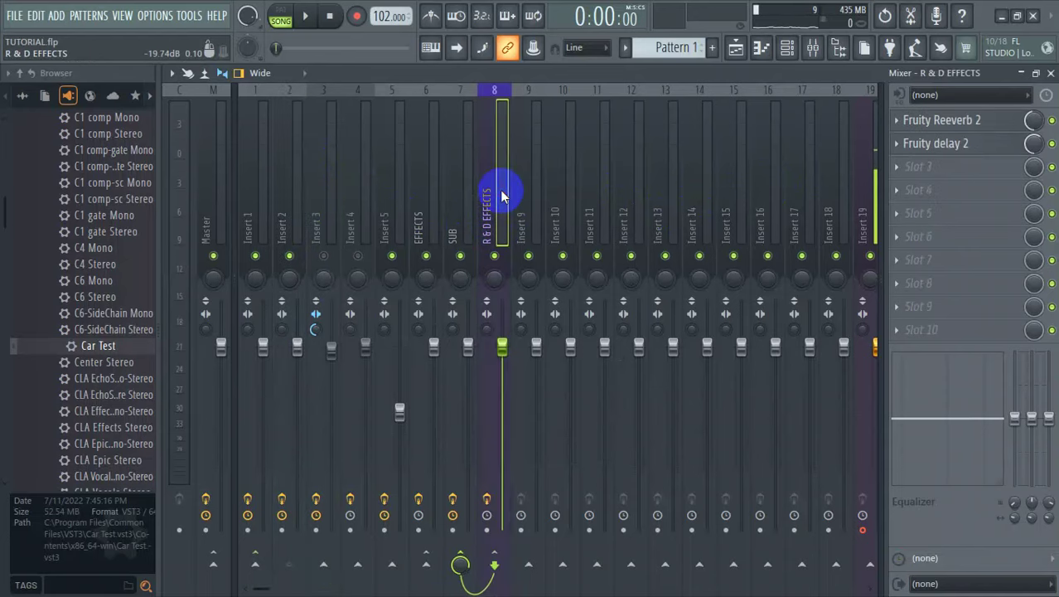
click(938, 118)
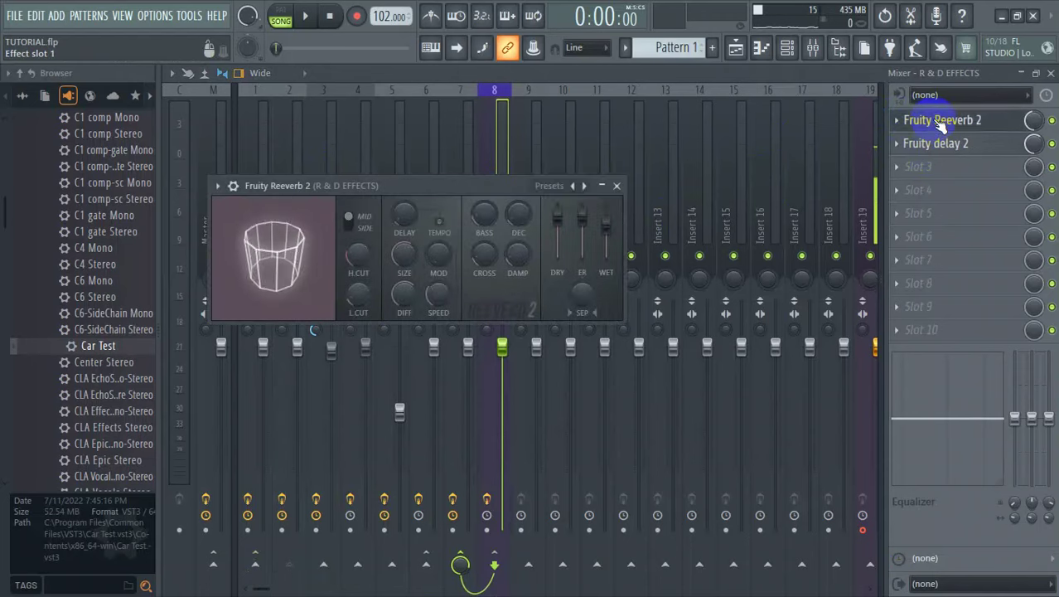
click(617, 185)
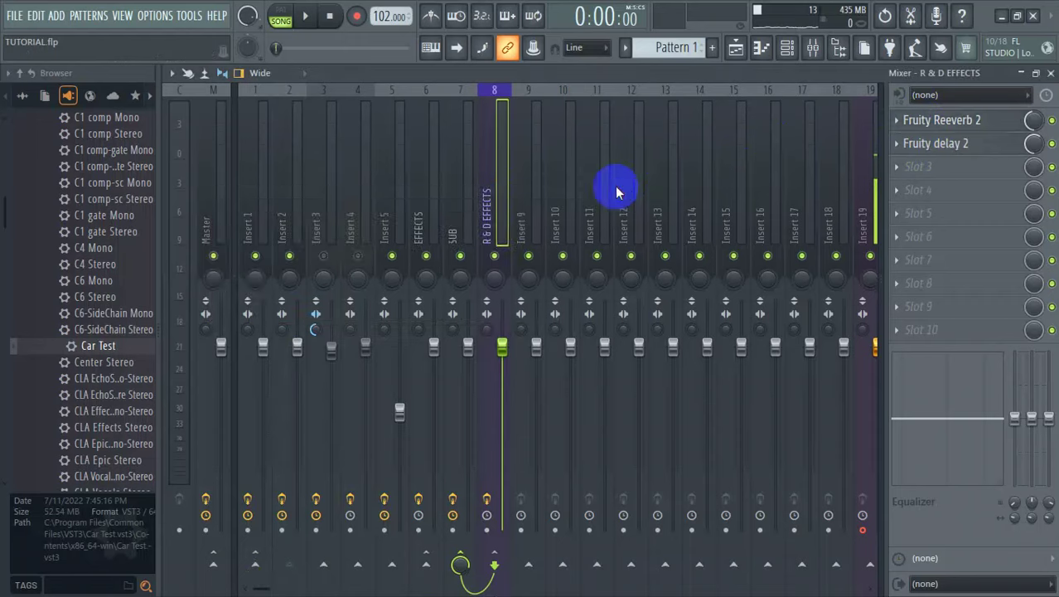
click(963, 144)
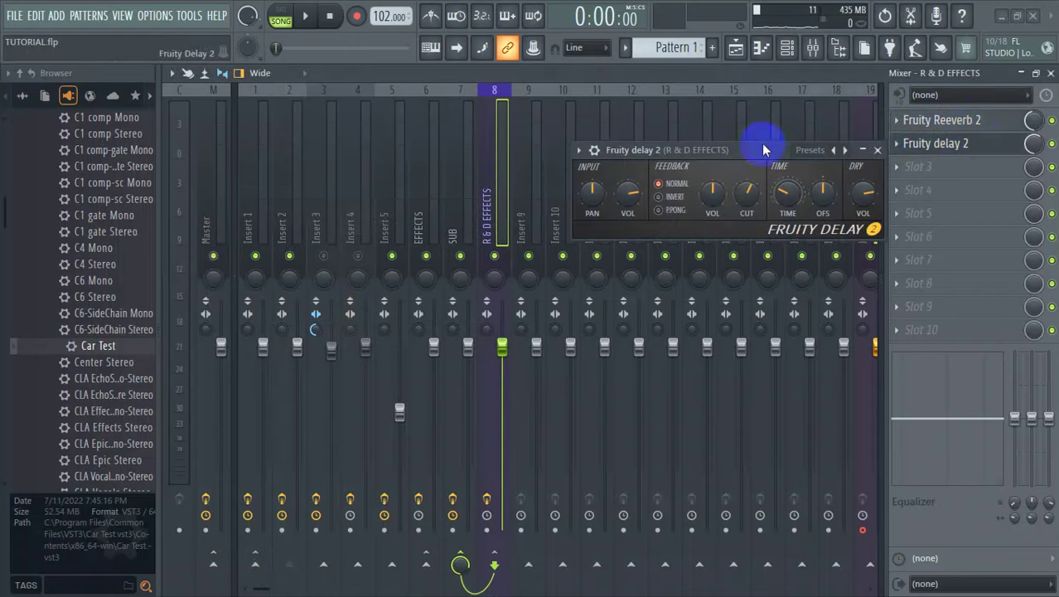
click(878, 150)
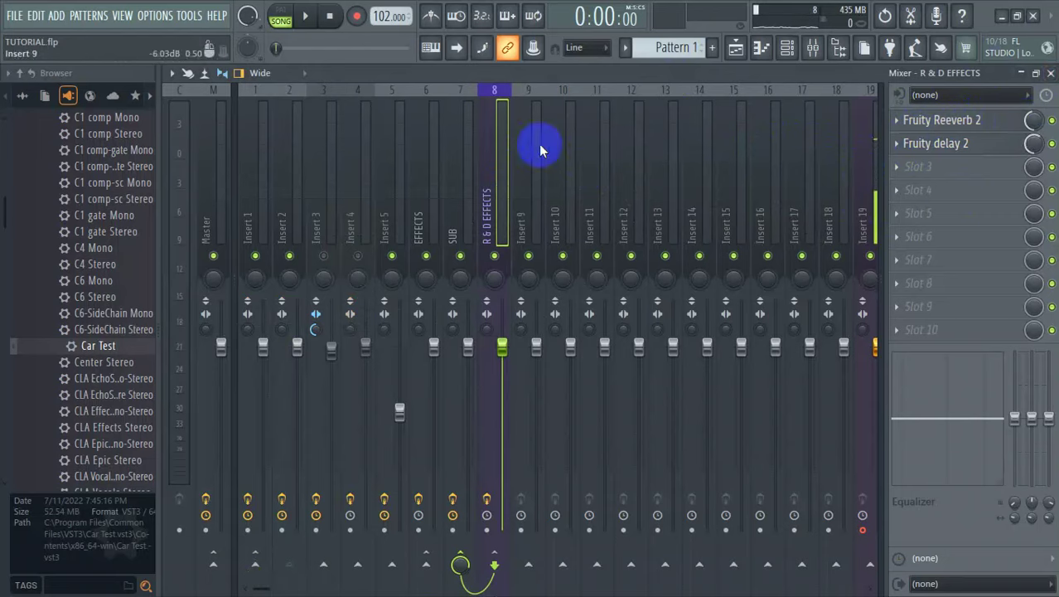
Review the Fruity Reeverb 2 settings on the EFFECTS mixer track
click(431, 216)
click(984, 122)
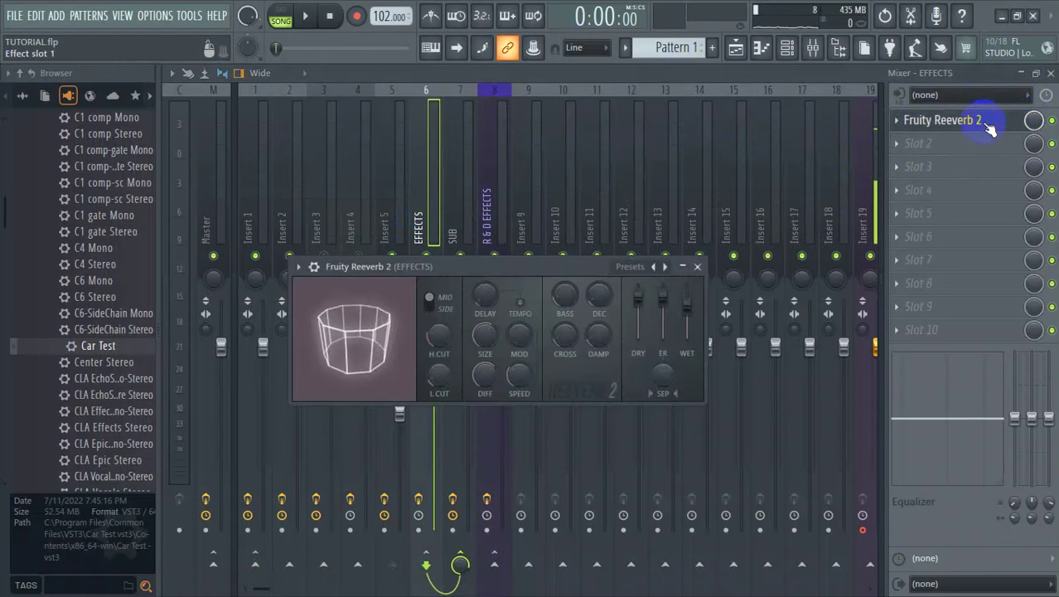
click(698, 268)
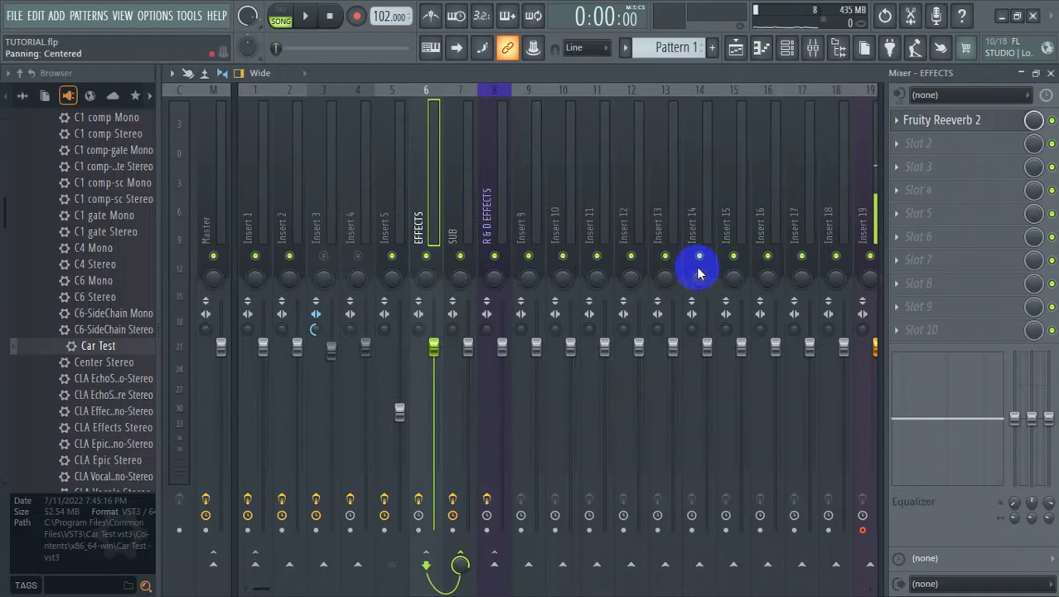
Rename mixer track Insert 2 as LEAD and Insert 3 as HARMONY
click(324, 256)
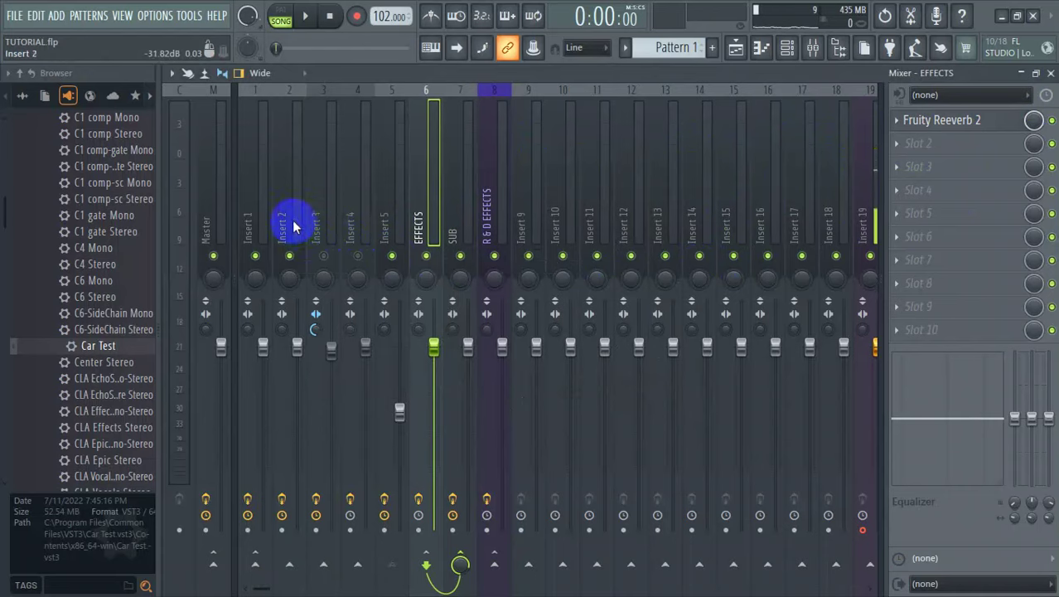
click(332, 224)
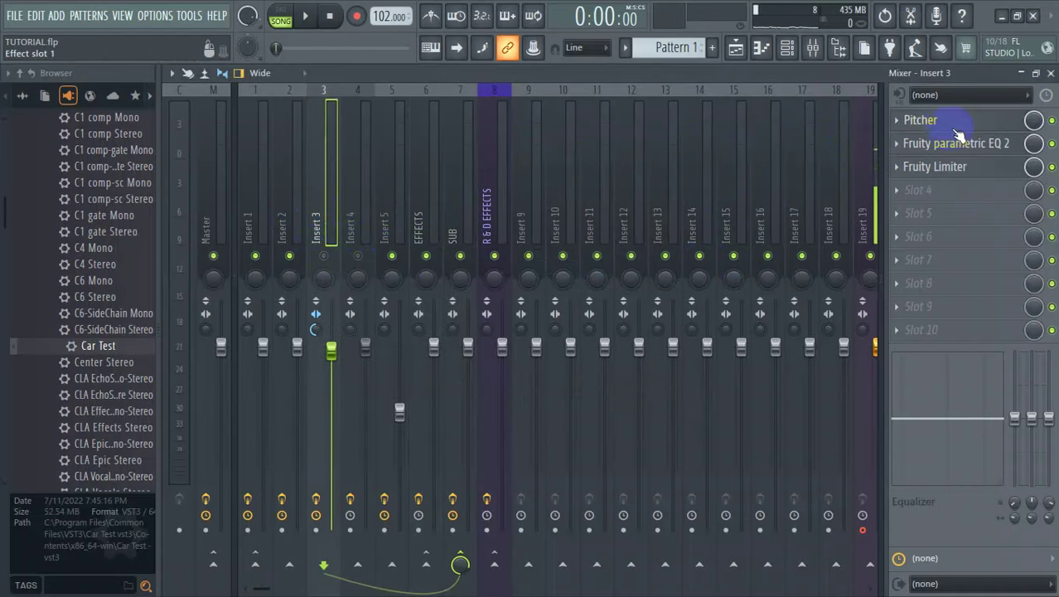
double_click(300, 214)
text(LEAD)
key(Return)
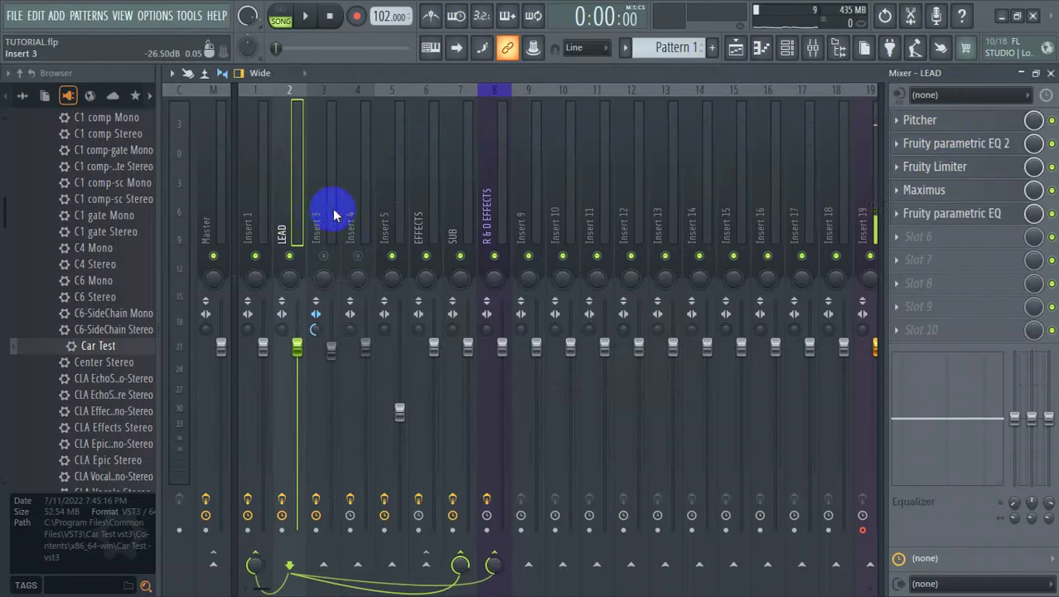
double_click(333, 208)
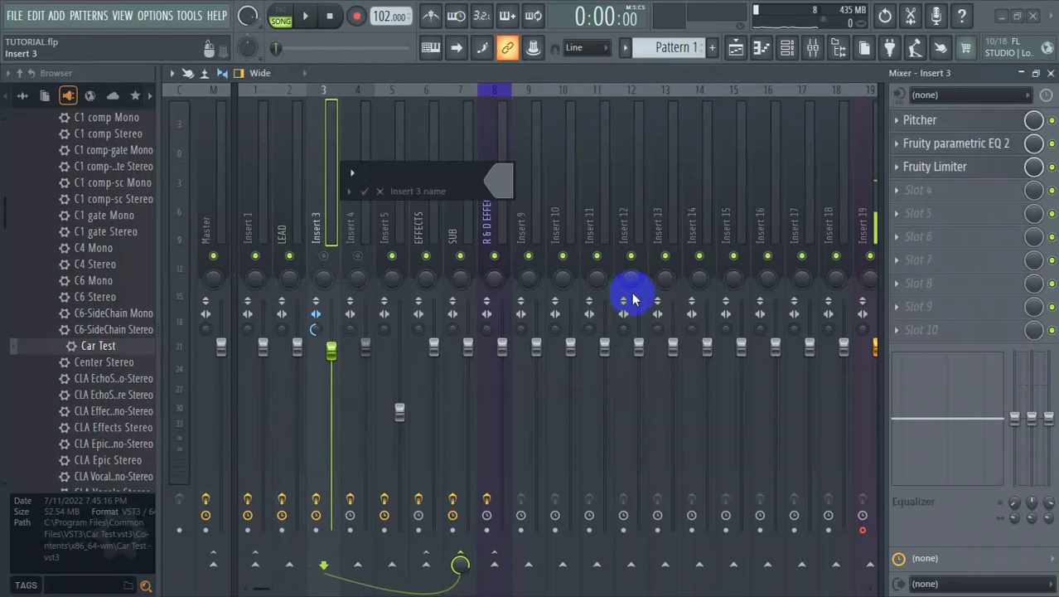
text(HARMONY)
key(Return)
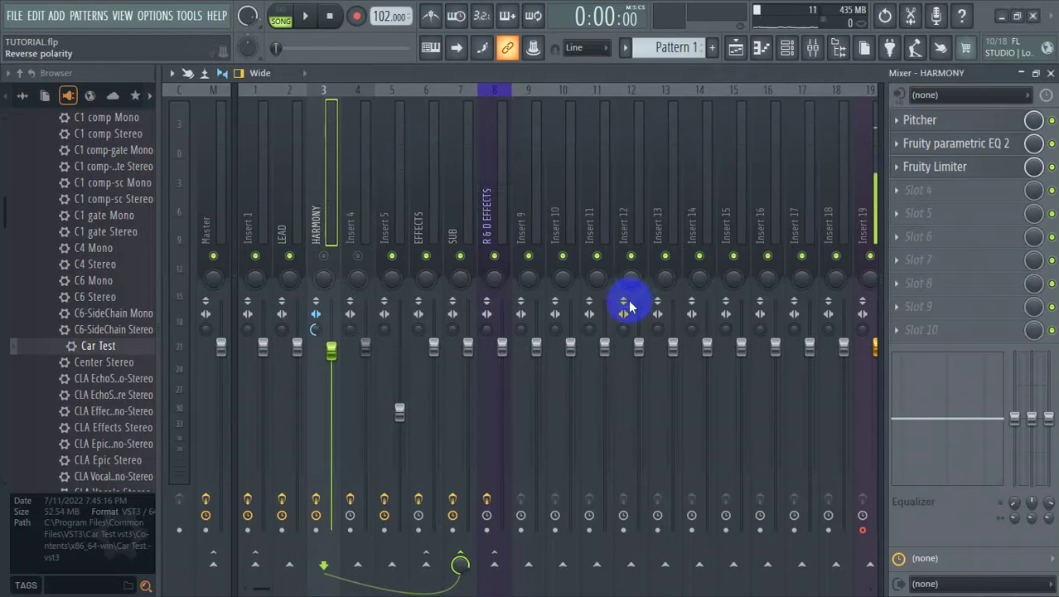
Rename mixer track Insert 4 as ADLIB 1 and Insert 5 as ADLIB 2
double_click(354, 204)
text(AD)
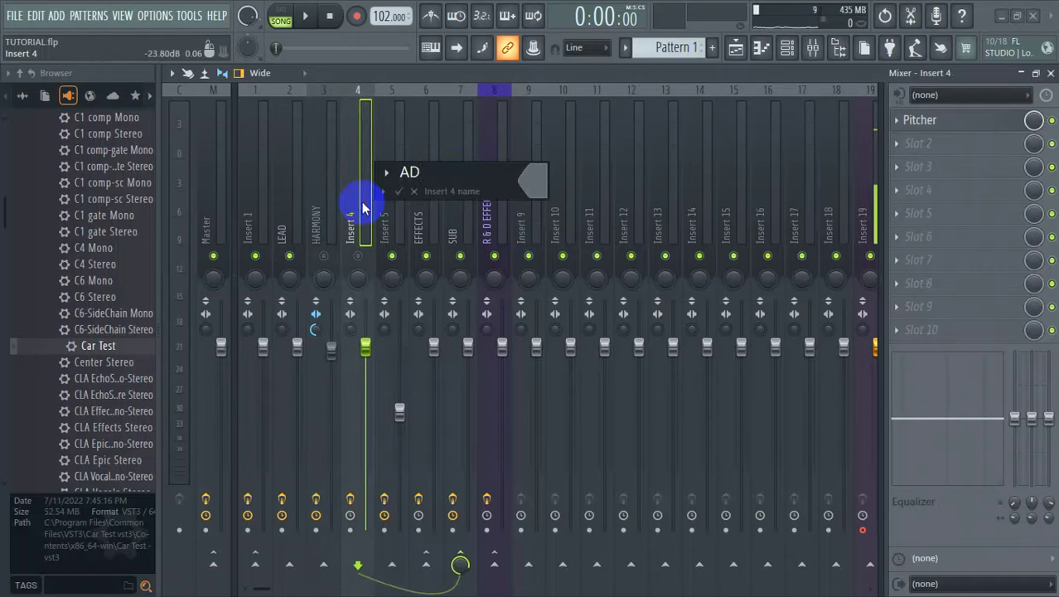
text(LIB 1)
key(Return)
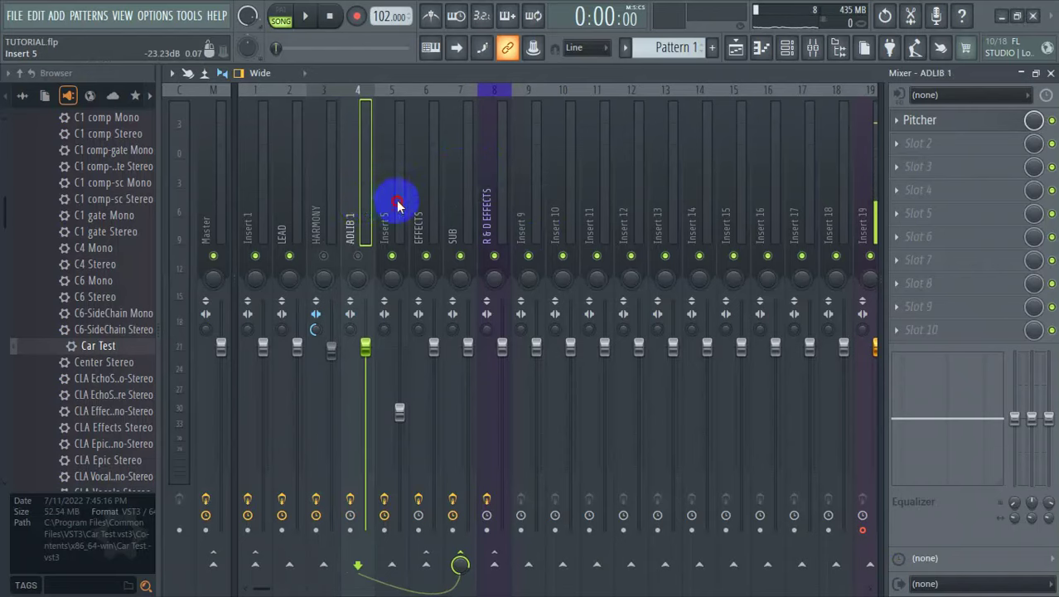
double_click(397, 203)
text(ADLIB 2)
key(Return)
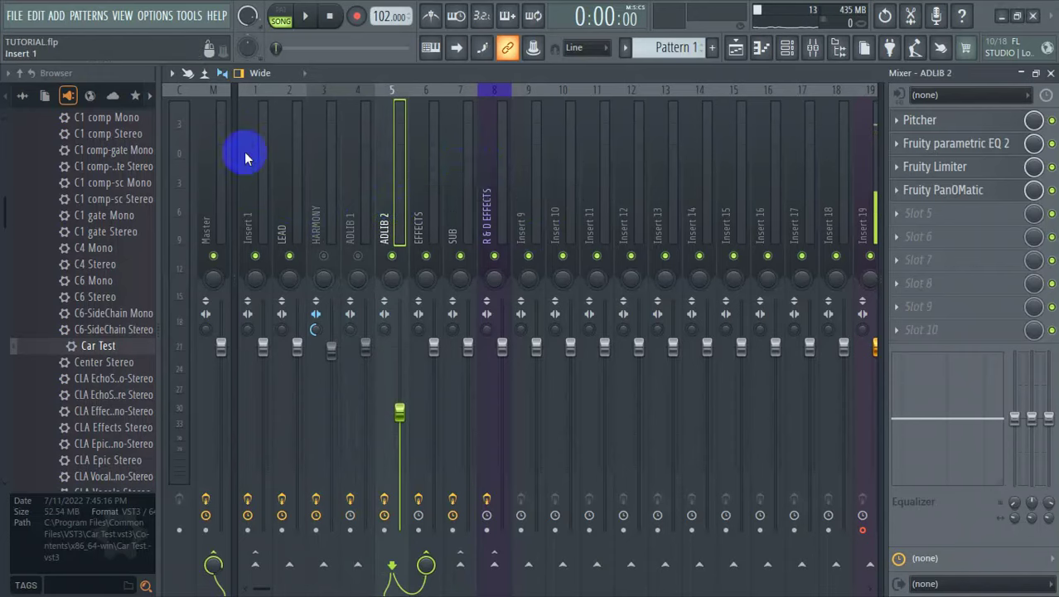
Rename mixer track Insert 1 as BEAT
double_click(255, 200)
text(BEAT)
key(Return)
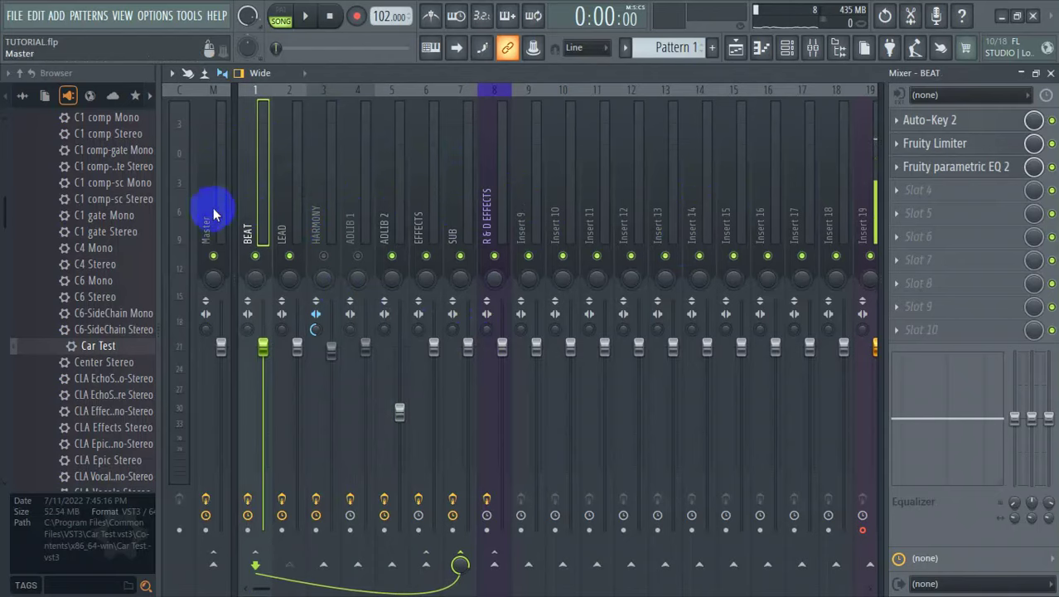
Examine the routing between the vocal, BEAT, SUB and R & D EFFECTS mixer tracks, selecting BEAT through EFFECTS together along the way
click(462, 207)
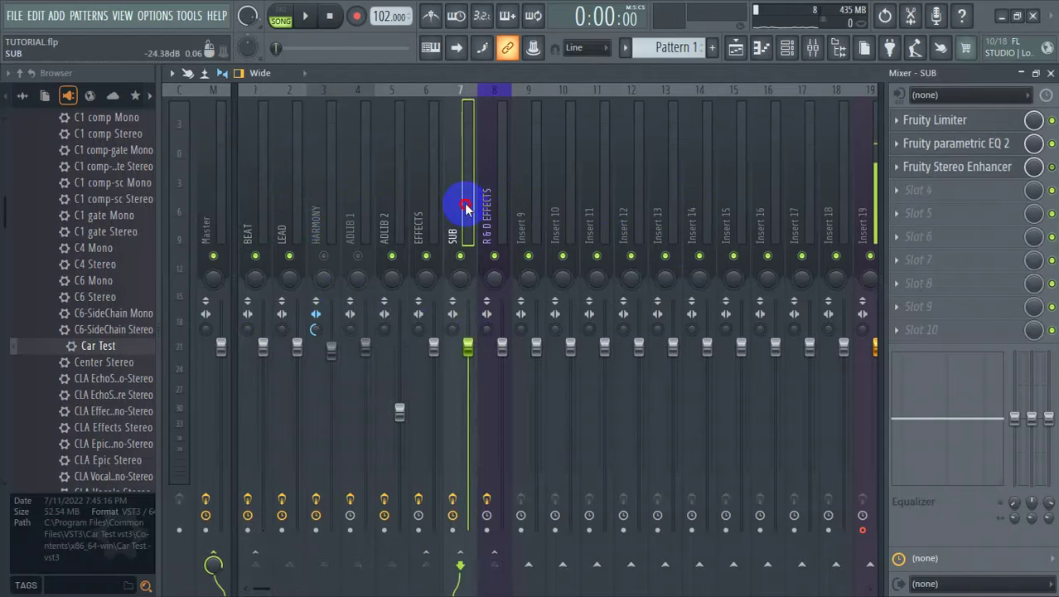
click(263, 201)
click(307, 213)
click(267, 212)
click(326, 212)
click(256, 200)
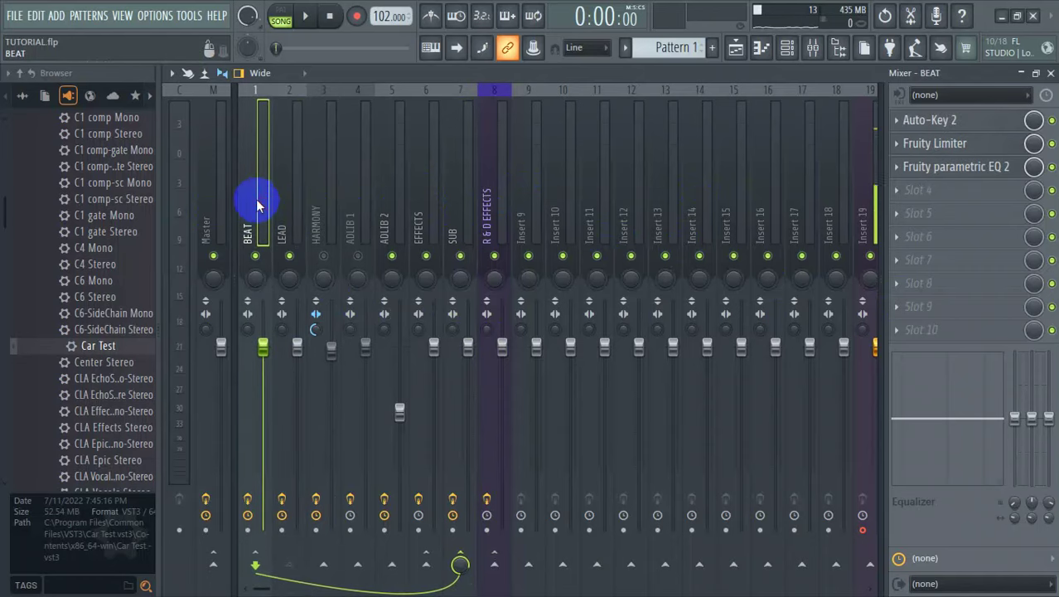
drag(265, 198, 425, 184)
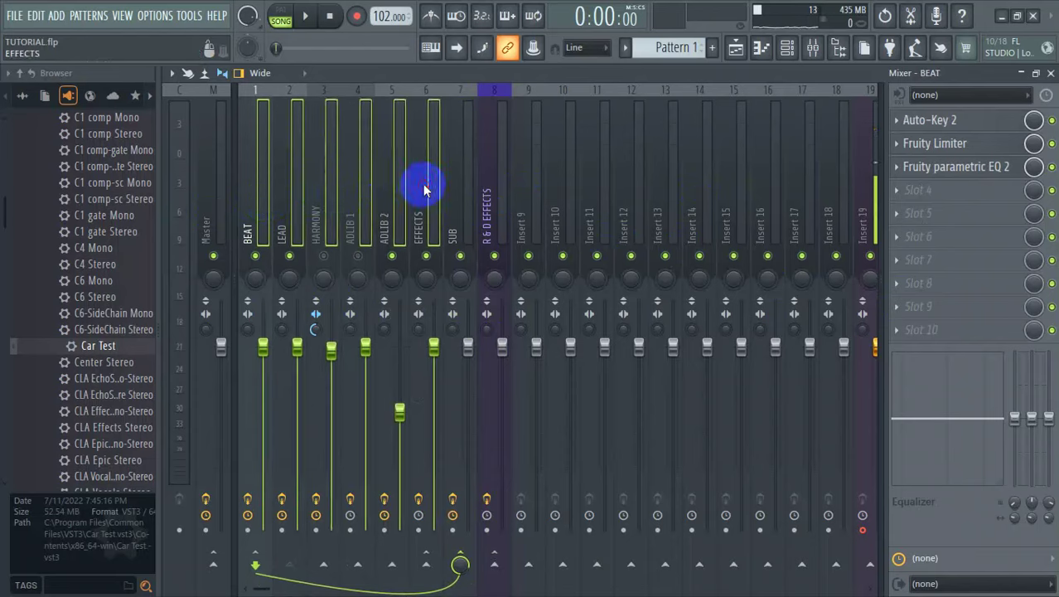
click(503, 184)
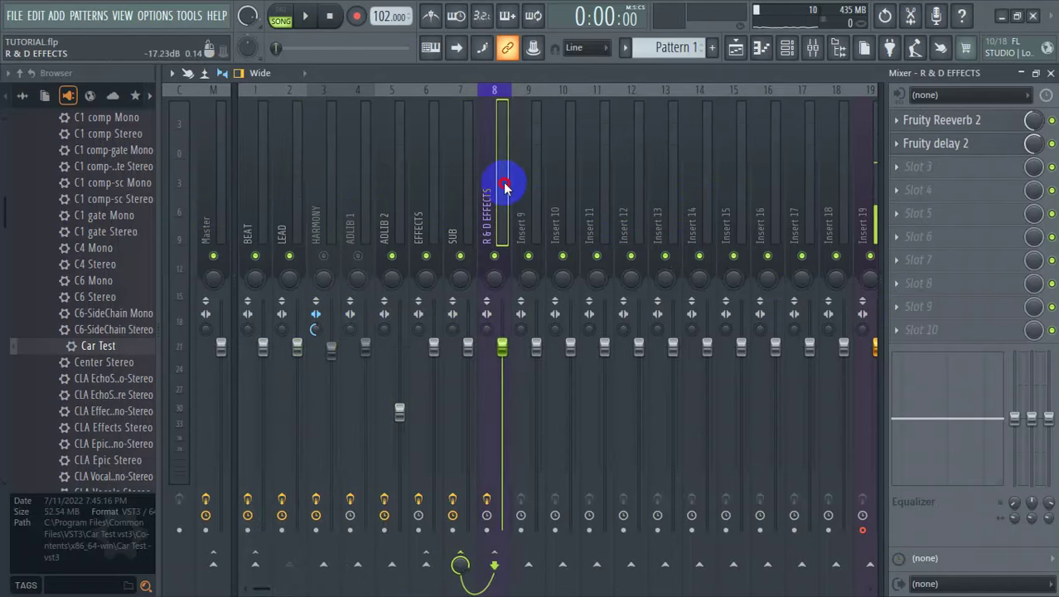
Review the Fruity Limiter and Fruity Parametric EQ 2 settings on the SUB track and check its Fruity Stereo Enhancer's on/off state
click(457, 203)
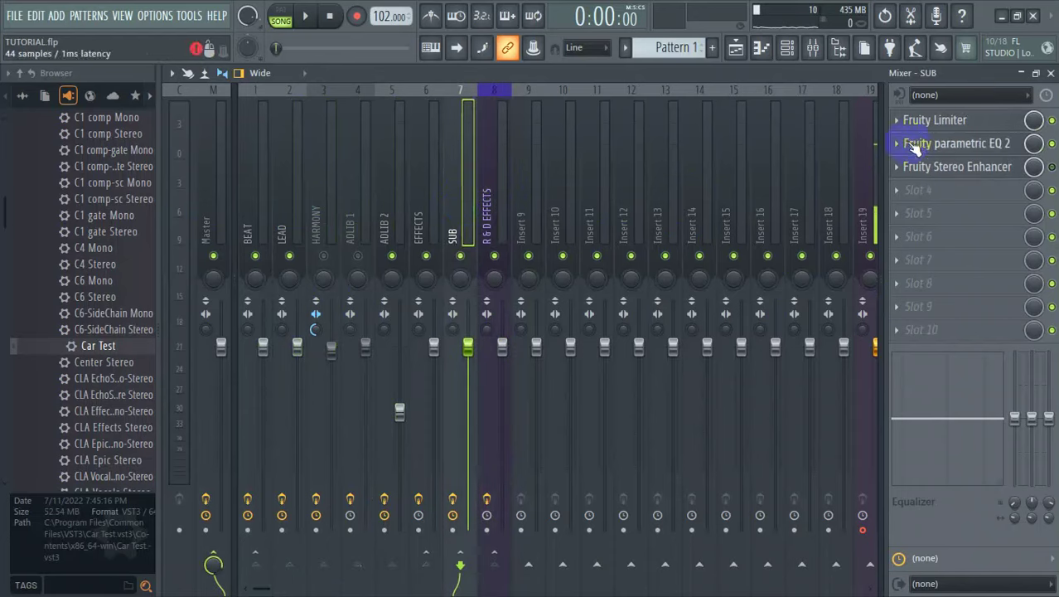
click(957, 126)
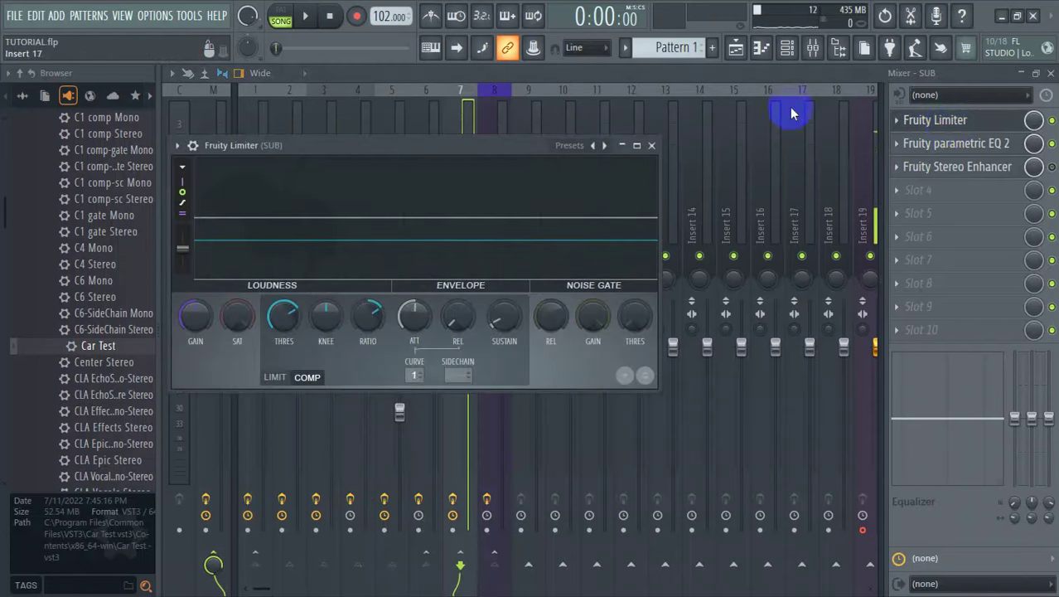
click(653, 147)
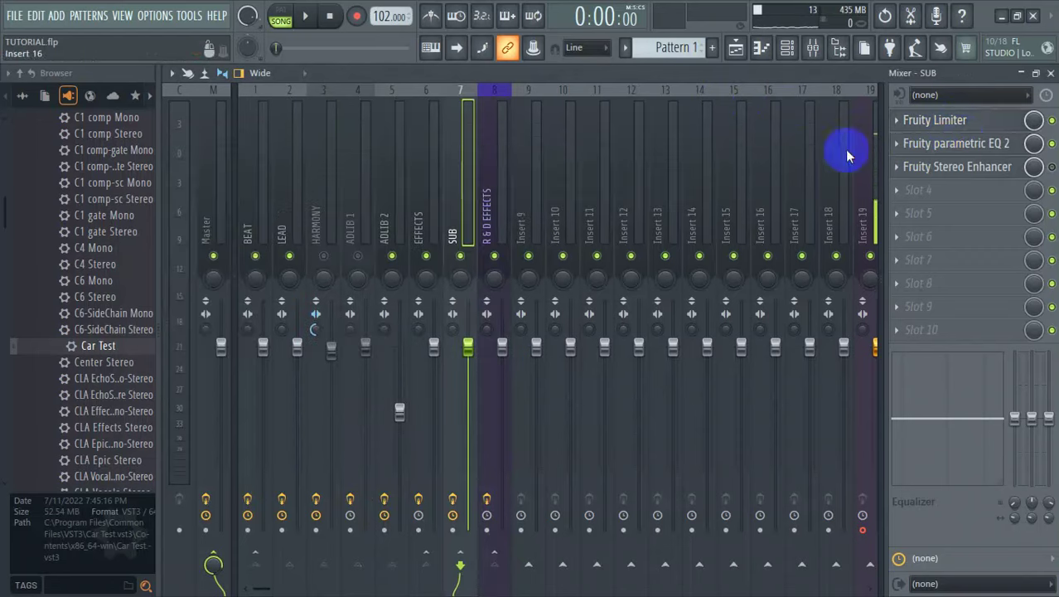
click(970, 148)
click(537, 264)
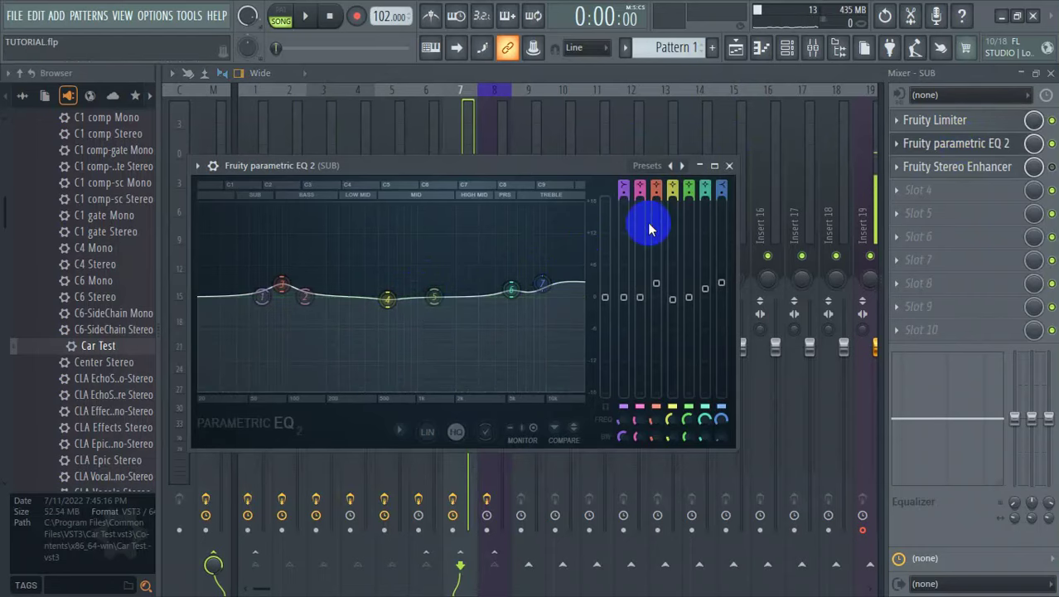
click(729, 165)
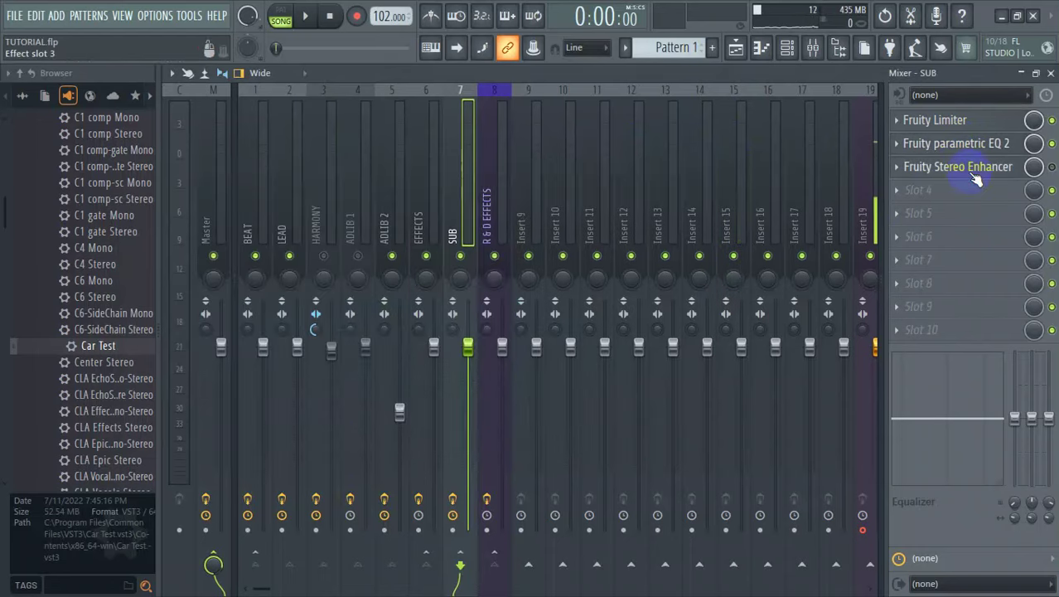
click(1053, 168)
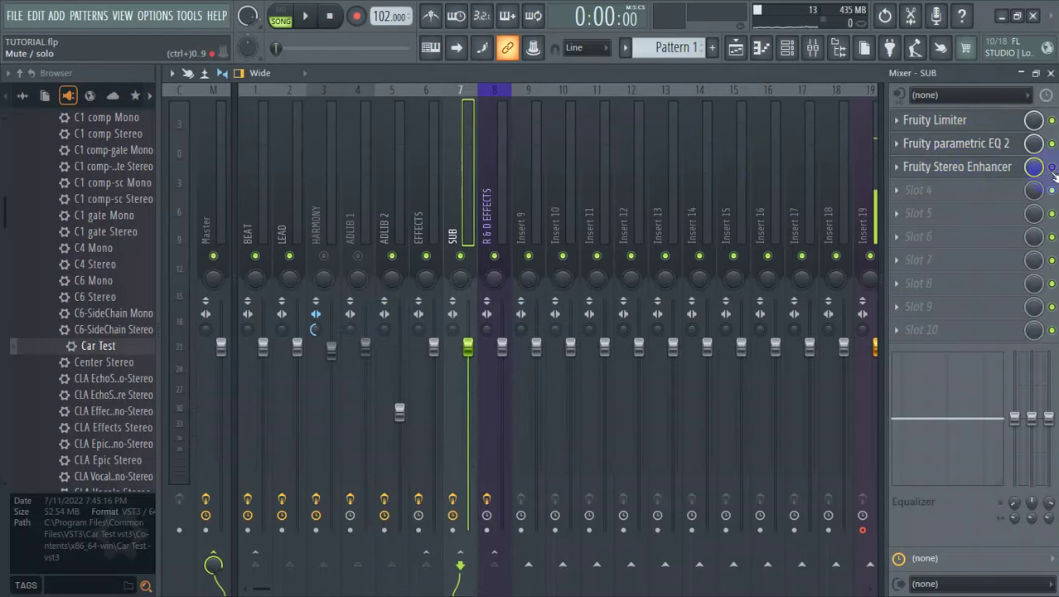
Review the Fruity Fast Dist and Fruity Limiter settings on the Master track, and close the mixer to return to the playlist
click(216, 186)
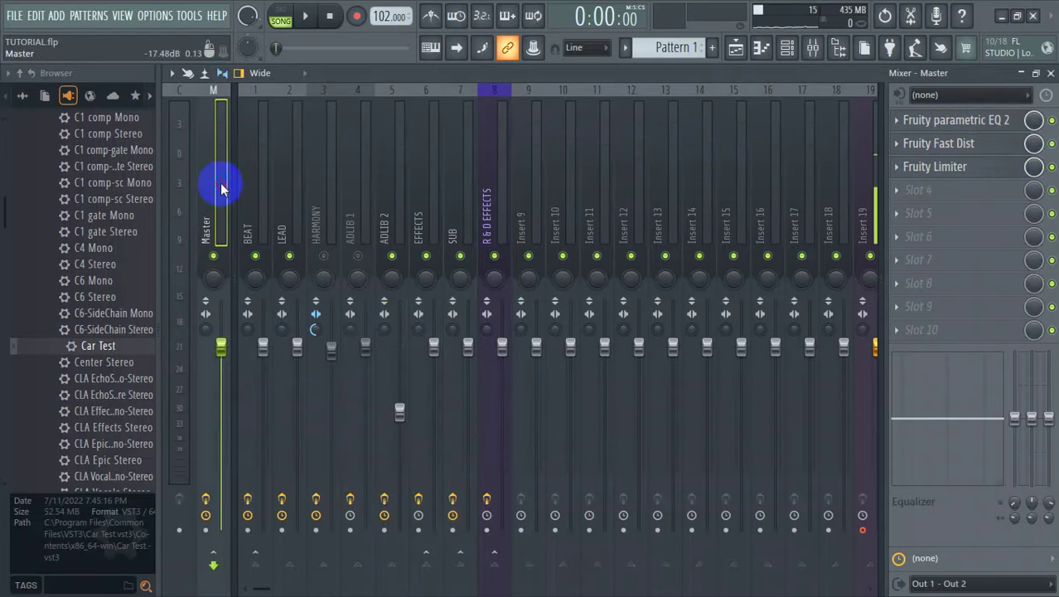
click(956, 150)
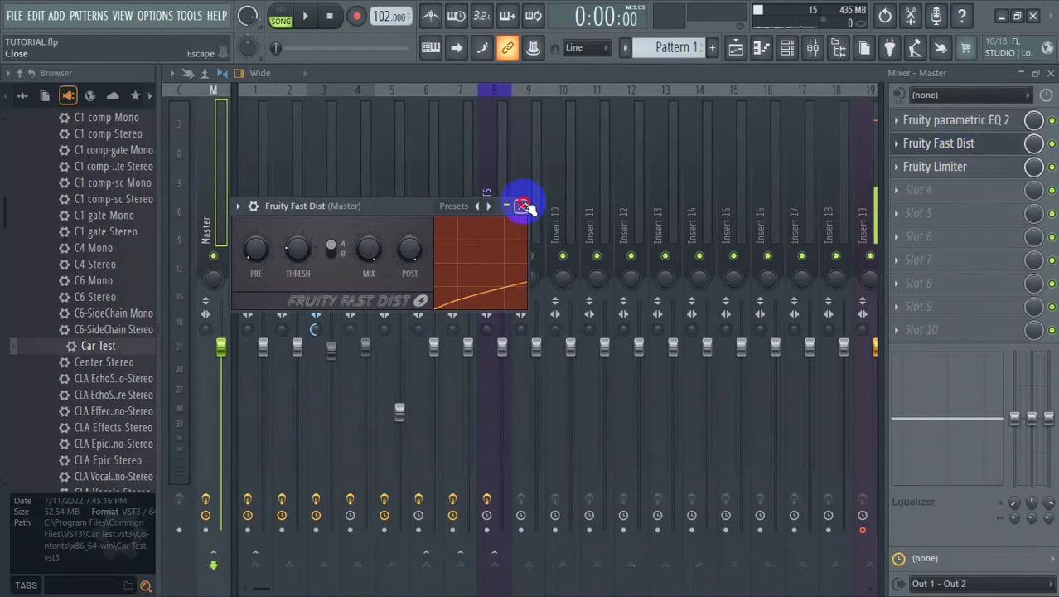
click(524, 205)
click(971, 168)
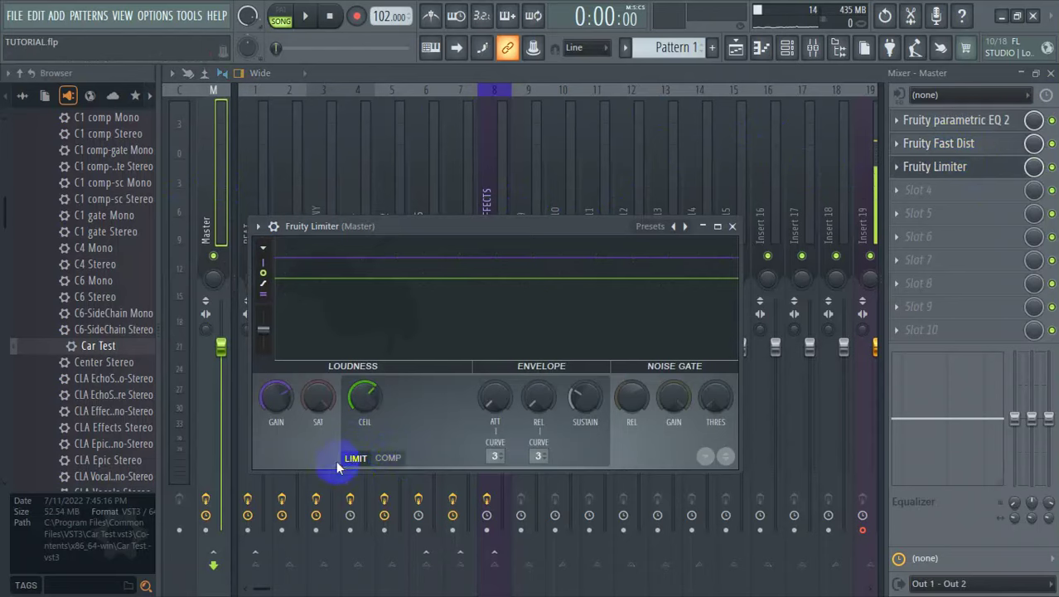
click(733, 227)
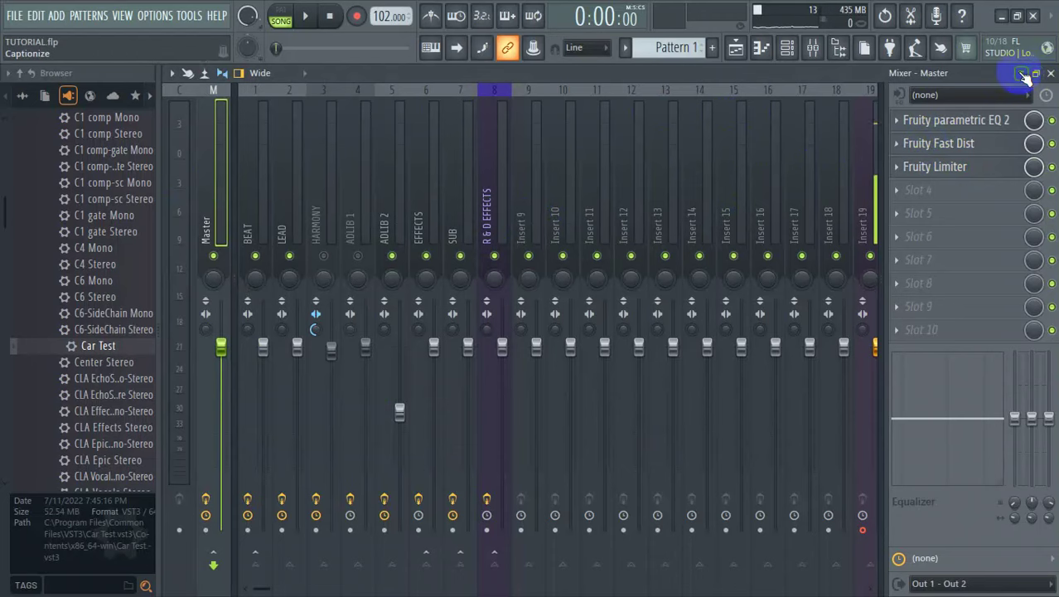
click(1051, 73)
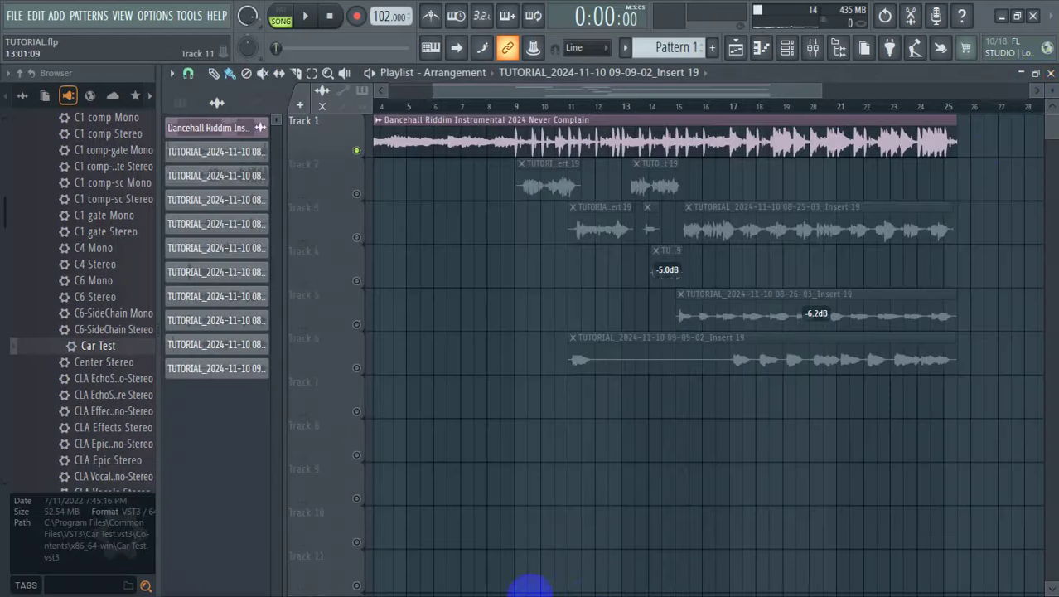
Minimize the Tunebat browser window and switch back to FL Studio
click(1002, 16)
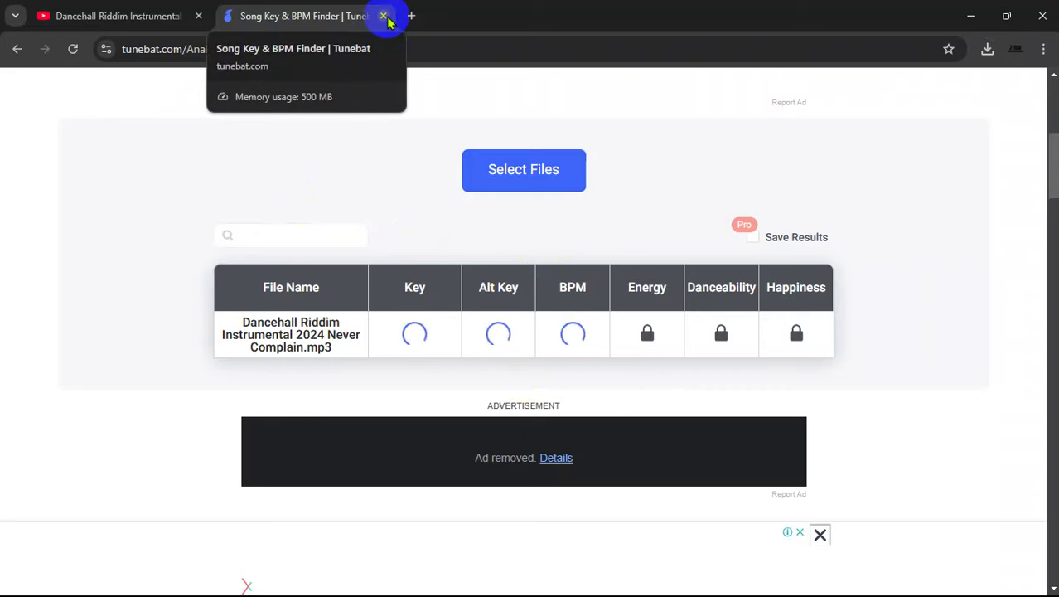
click(971, 18)
mouse_move(759, 585)
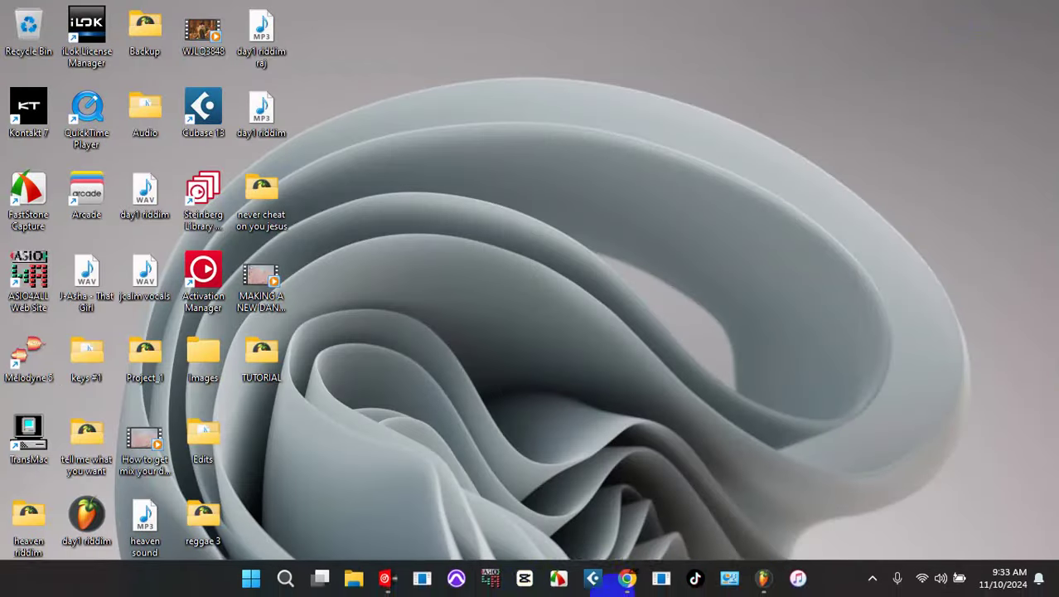
click(762, 583)
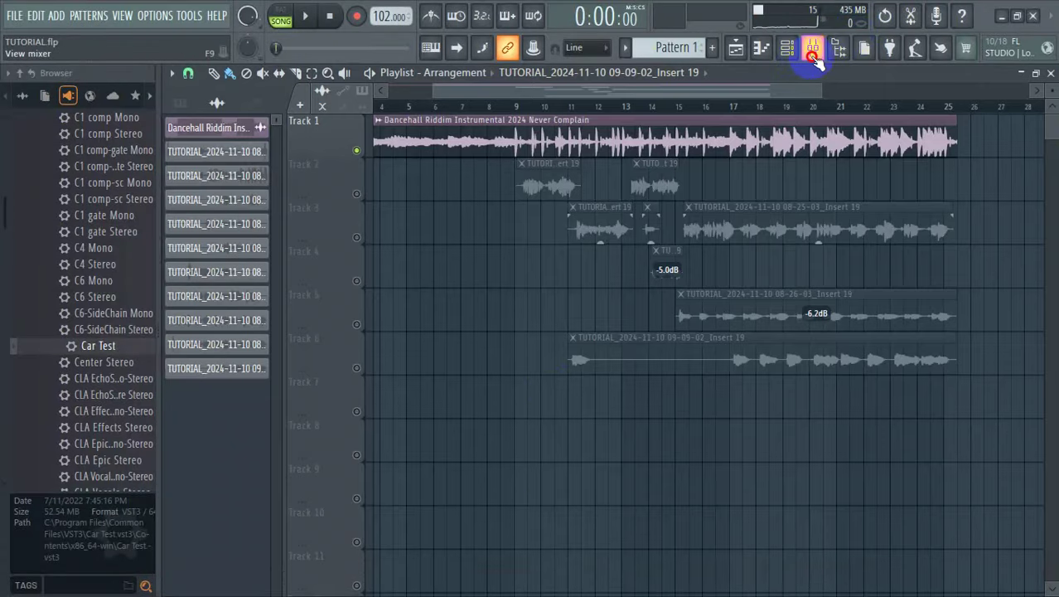
Bypass the effect plugins on the LEAD, HARMONY and ADLIB 1 mixer tracks
click(813, 50)
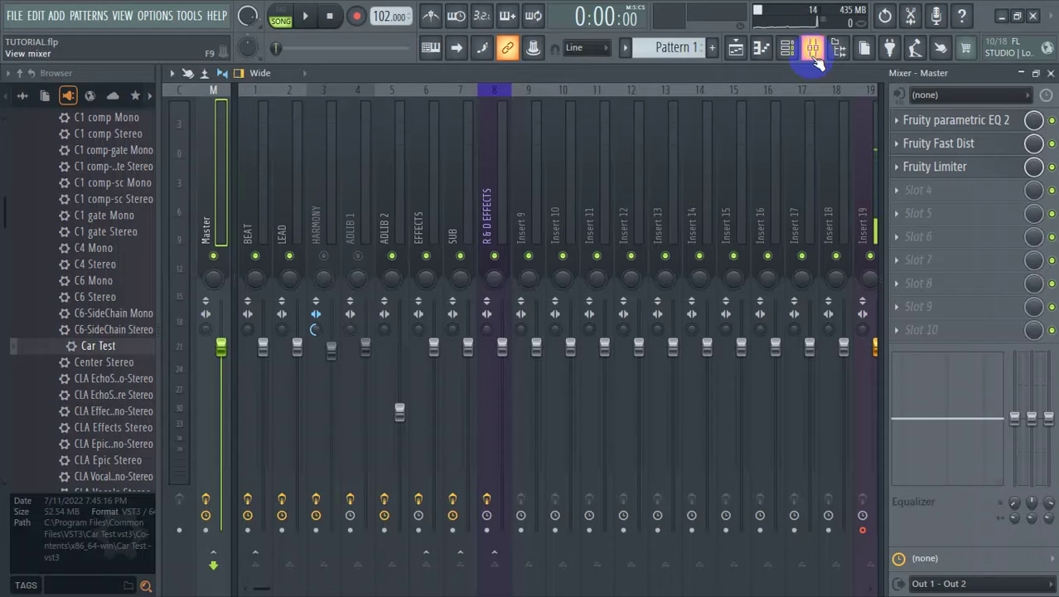
click(293, 205)
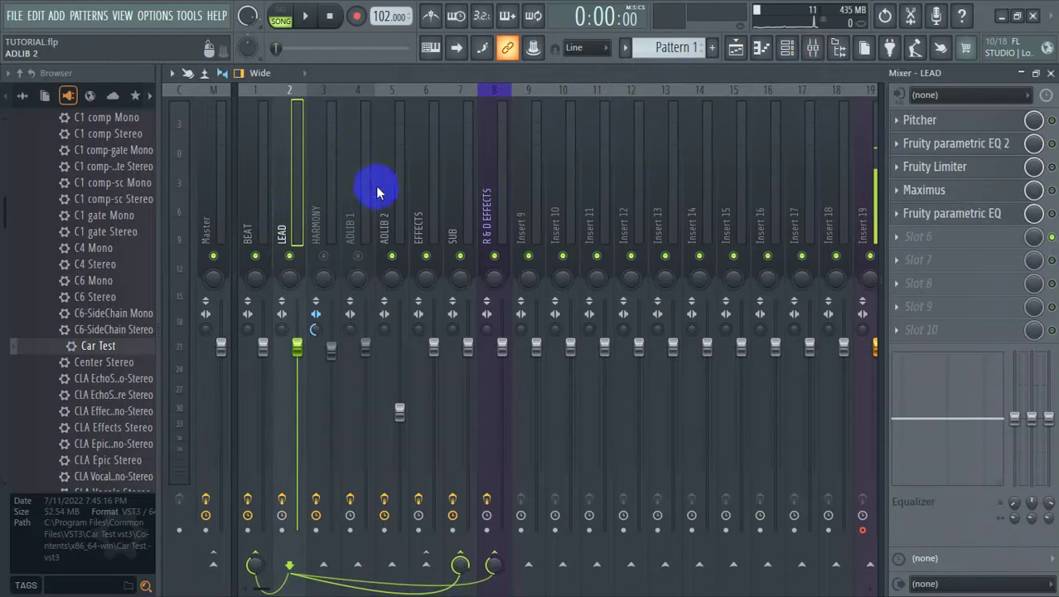
click(335, 209)
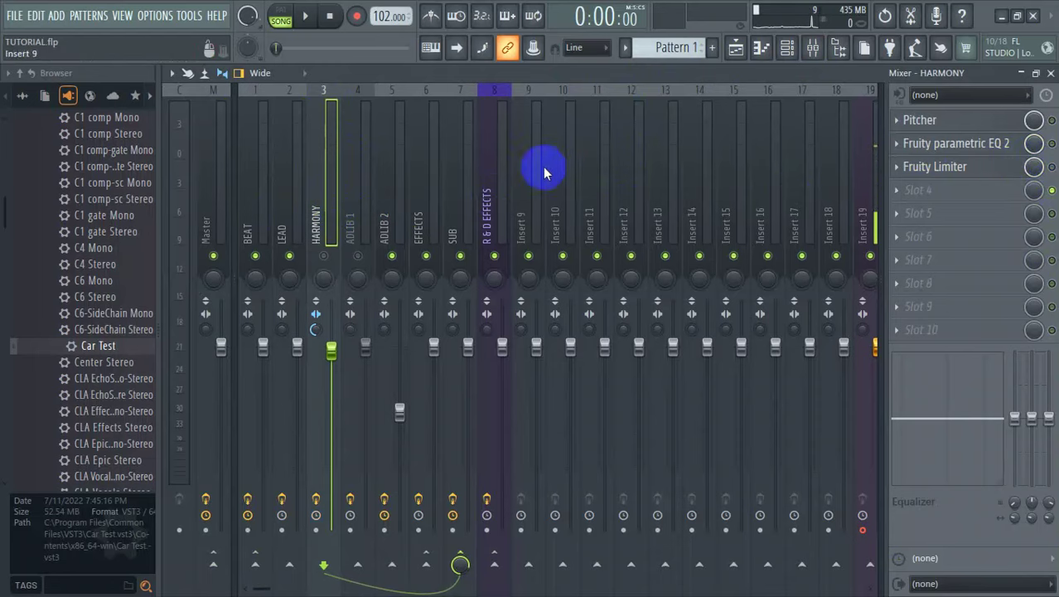
click(370, 196)
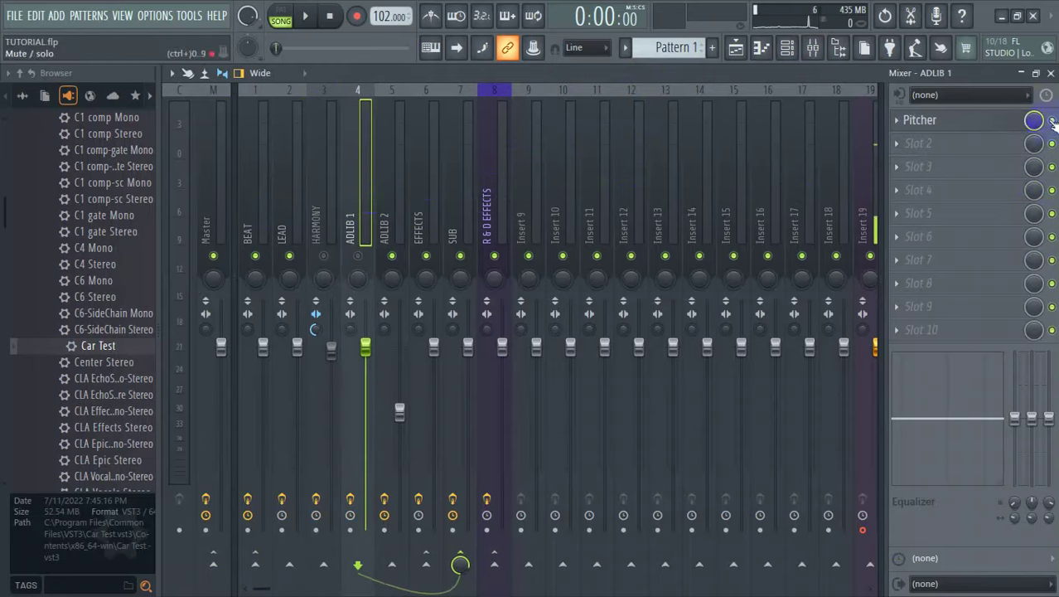
Bypass the effect plugins on the R & D EFFECTS, SUB and Master tracks, checking BEAT and EFFECTS along the way, and close the mixer
click(256, 170)
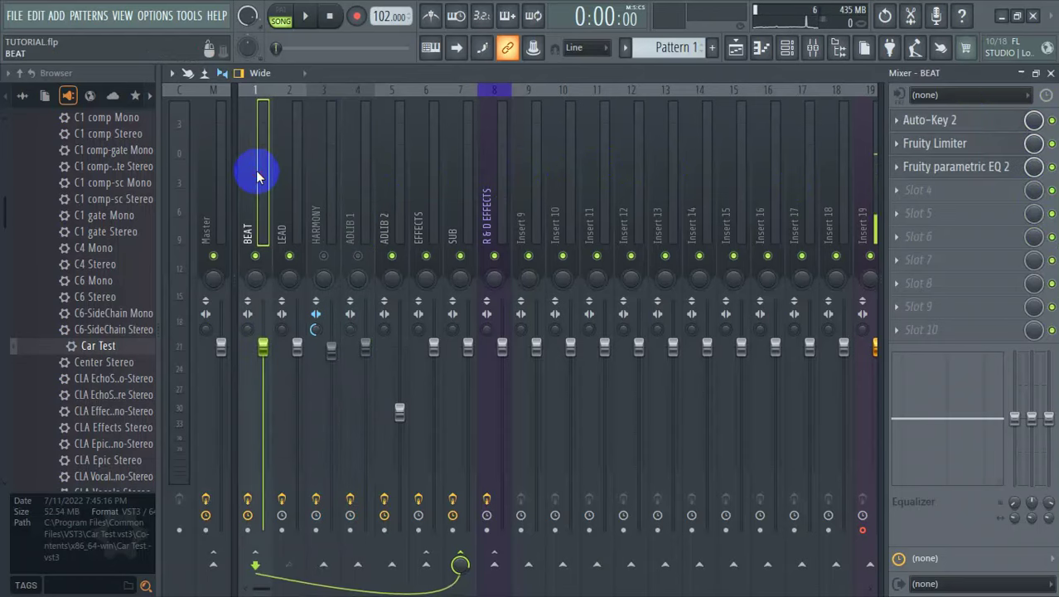
click(429, 202)
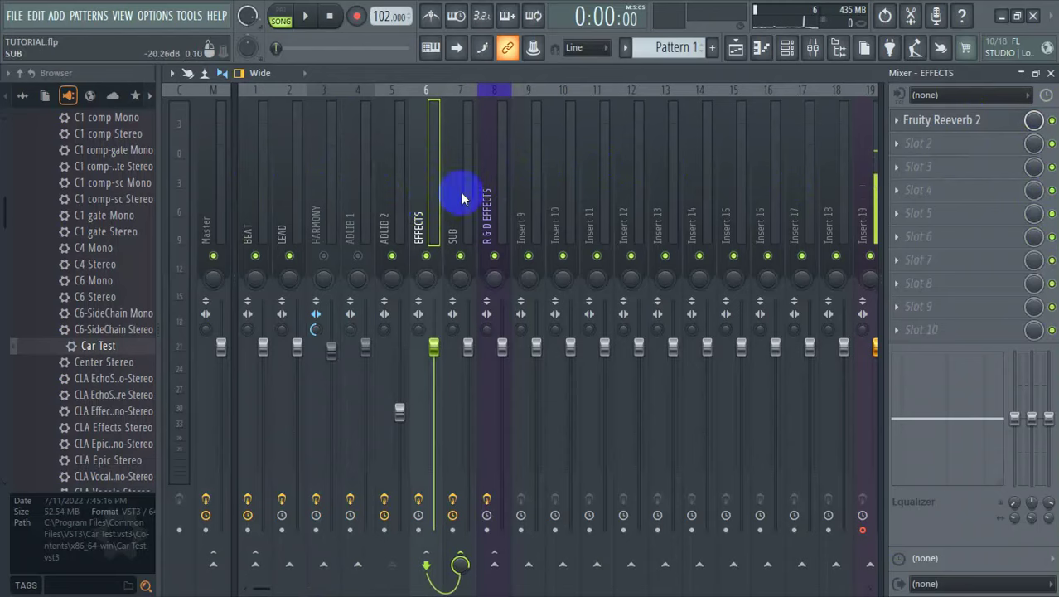
click(506, 192)
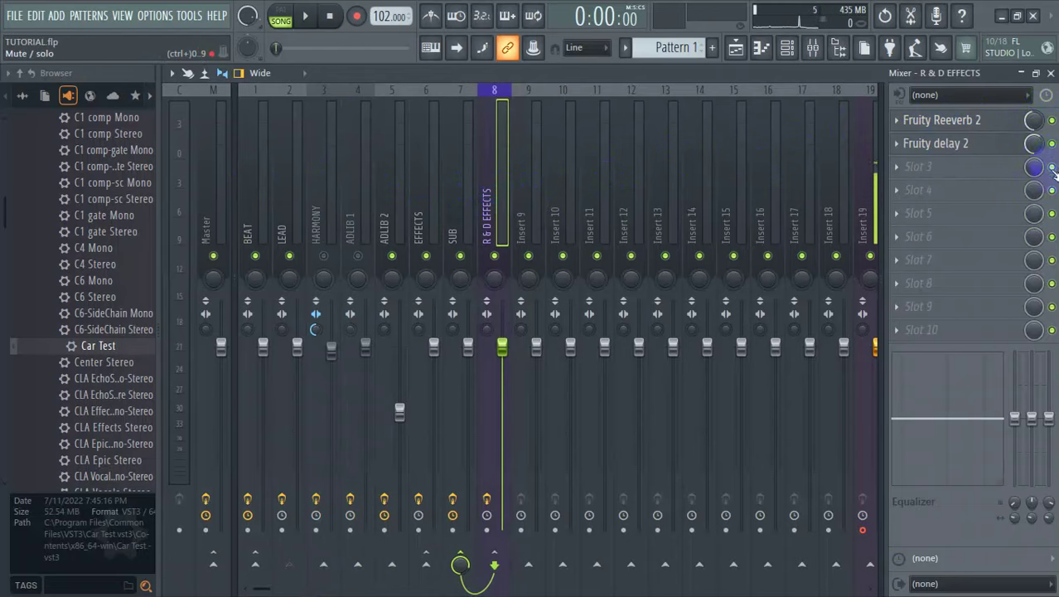
click(464, 204)
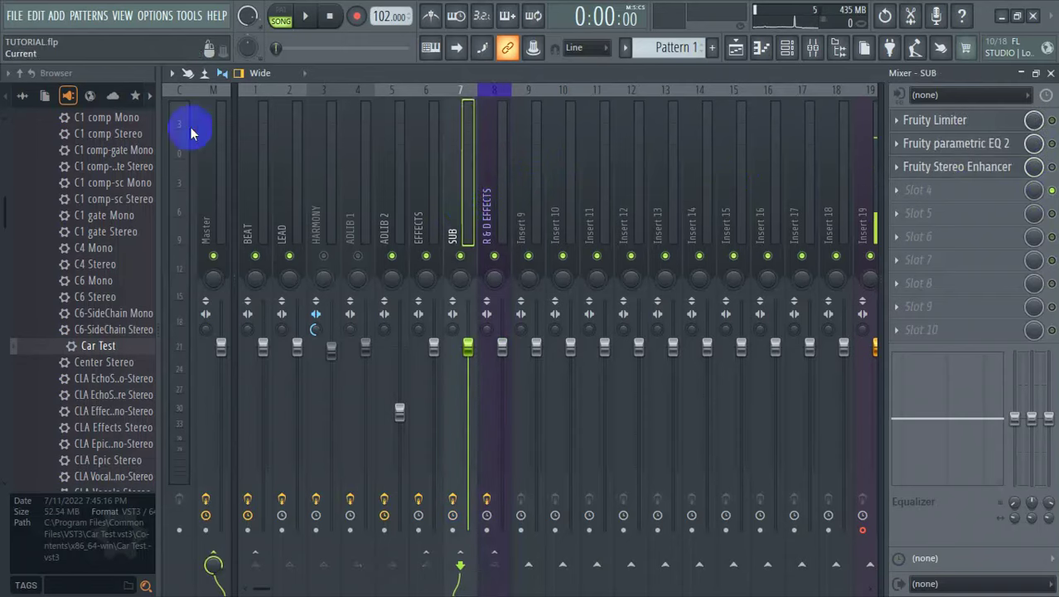
click(222, 159)
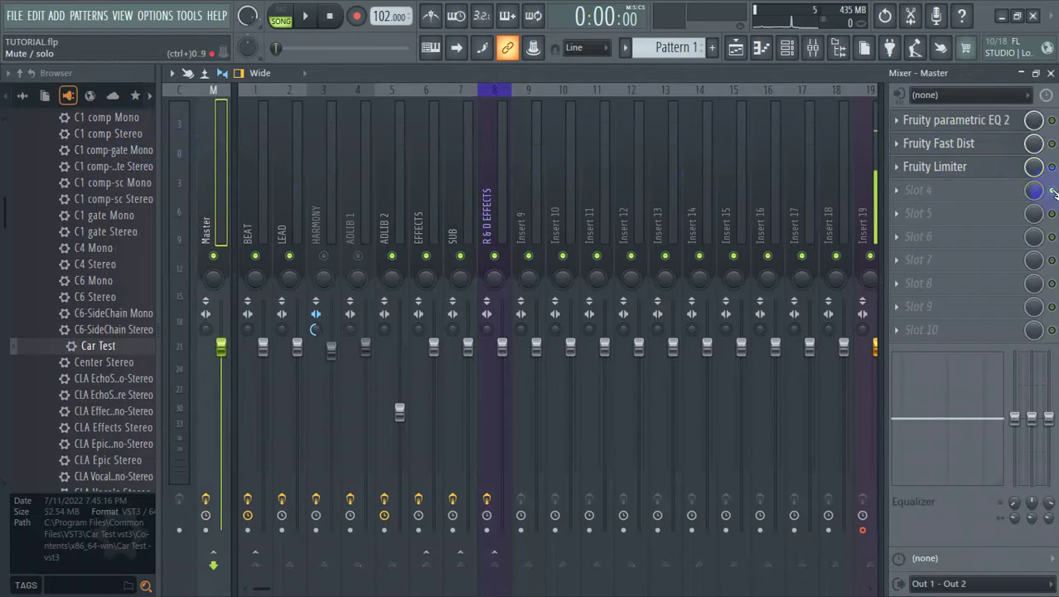
click(1051, 73)
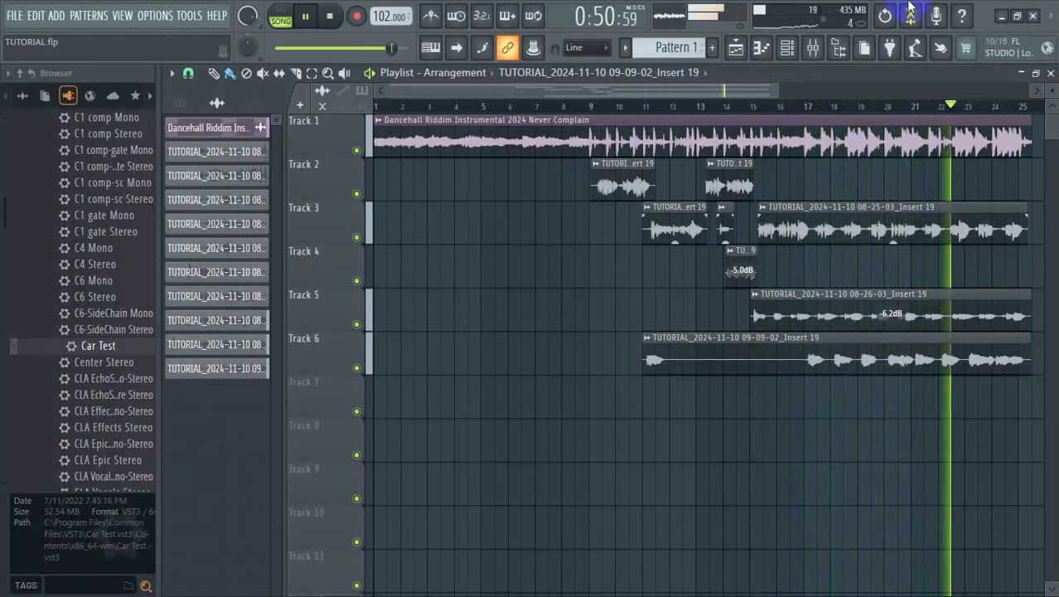
Bypass the effect plugins on the ADLIB 2 mixer track and close the mixer
click(813, 49)
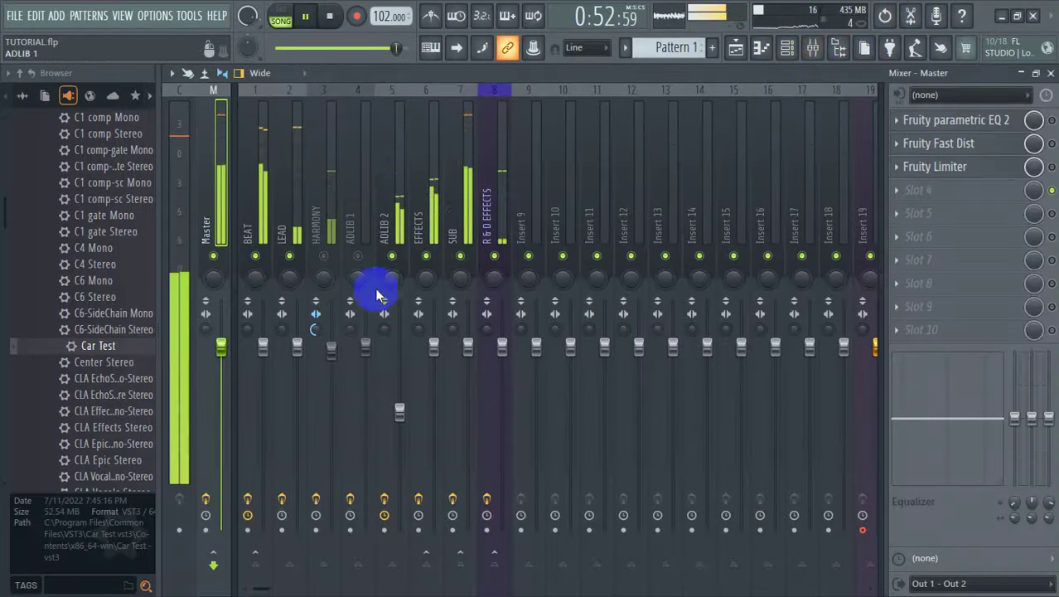
click(398, 230)
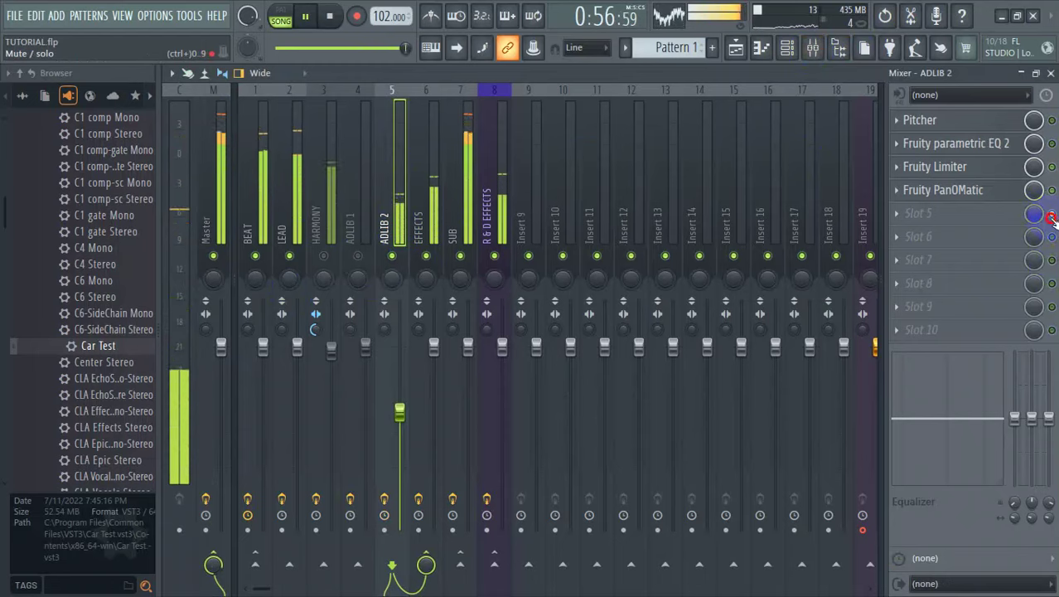
click(1050, 74)
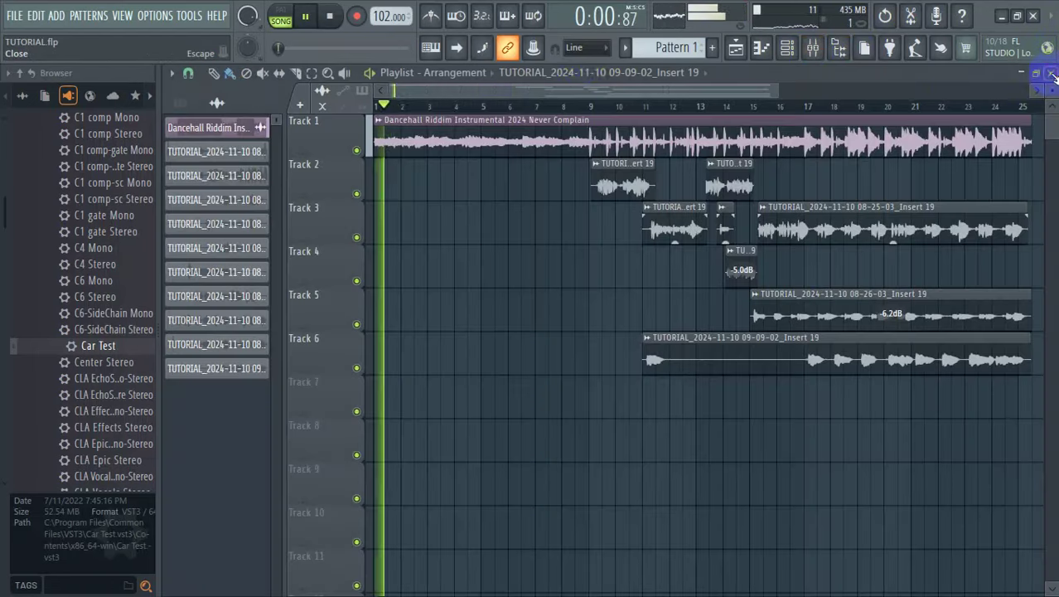
Listen to the song with bypassed plugins from bar 9 and around bar 16, and stop playback back at bar 9
click(594, 105)
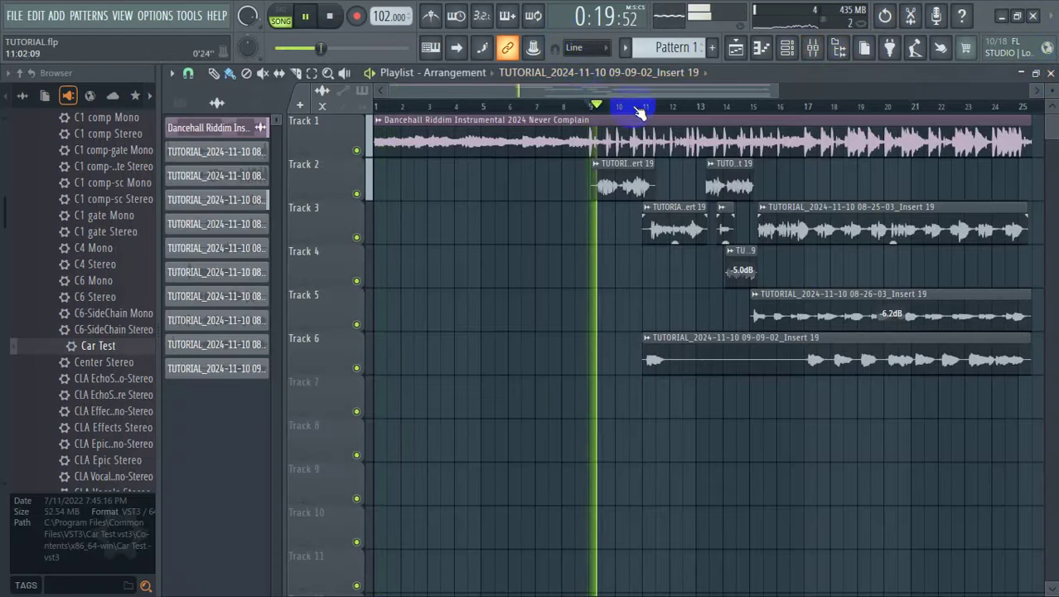
click(796, 106)
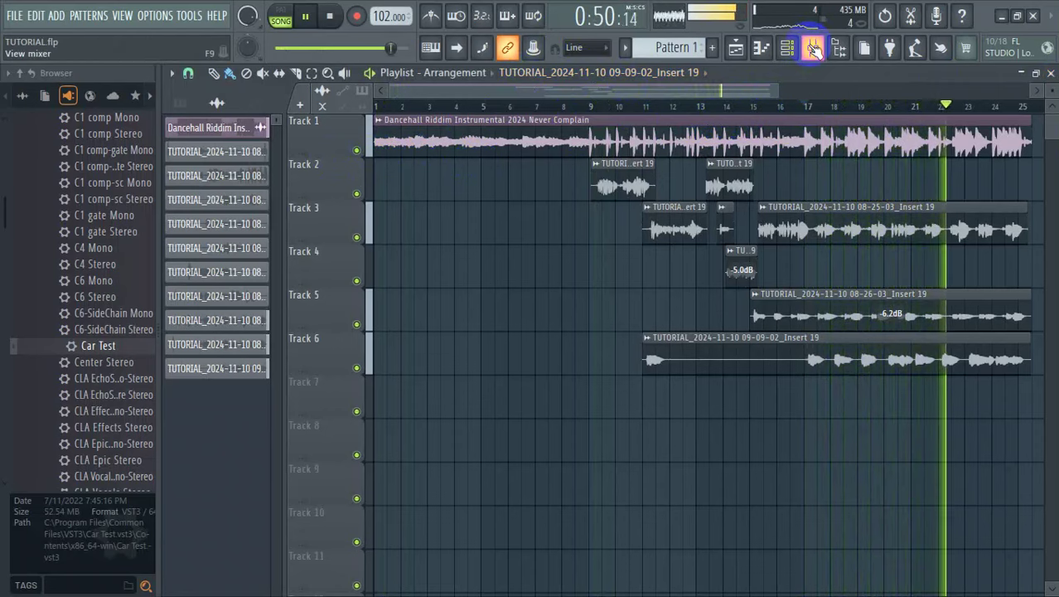
click(608, 112)
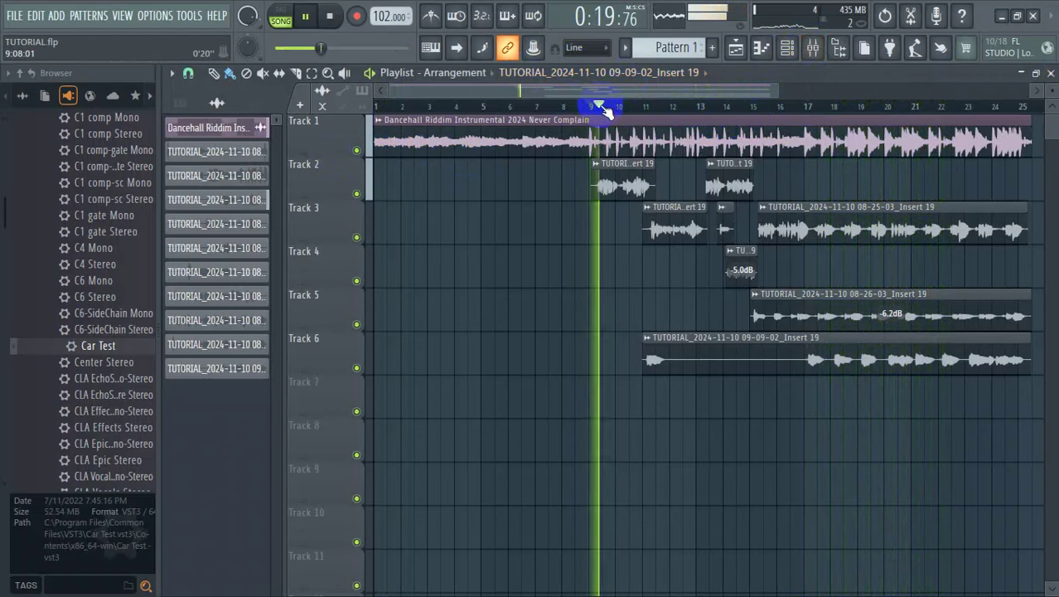
key(space)
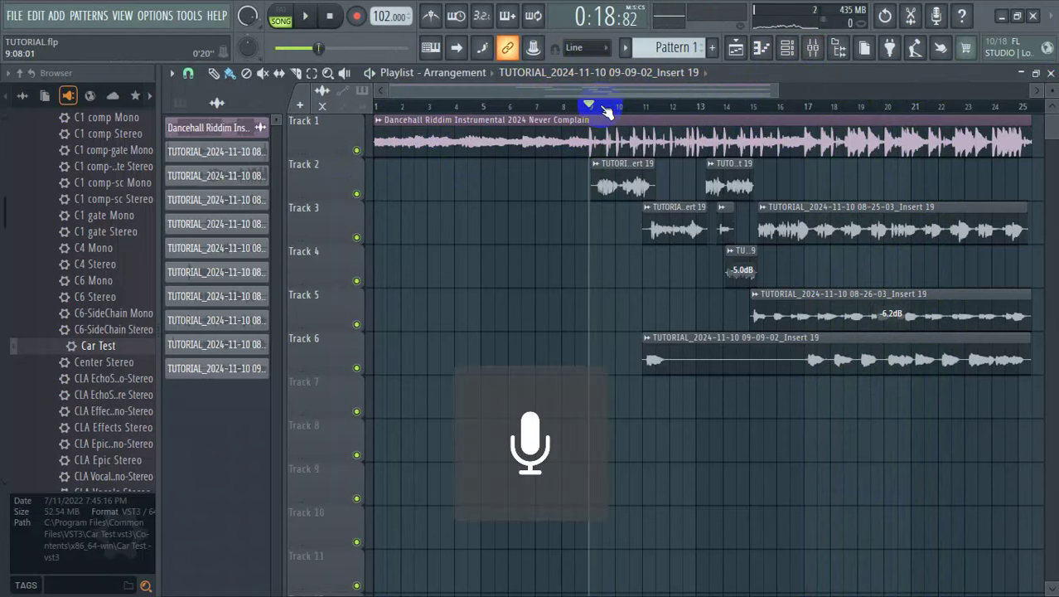
Review the Fruity Limiter settings on the BEAT mixer track while playing the song from bar 9, and close the limiter
click(812, 48)
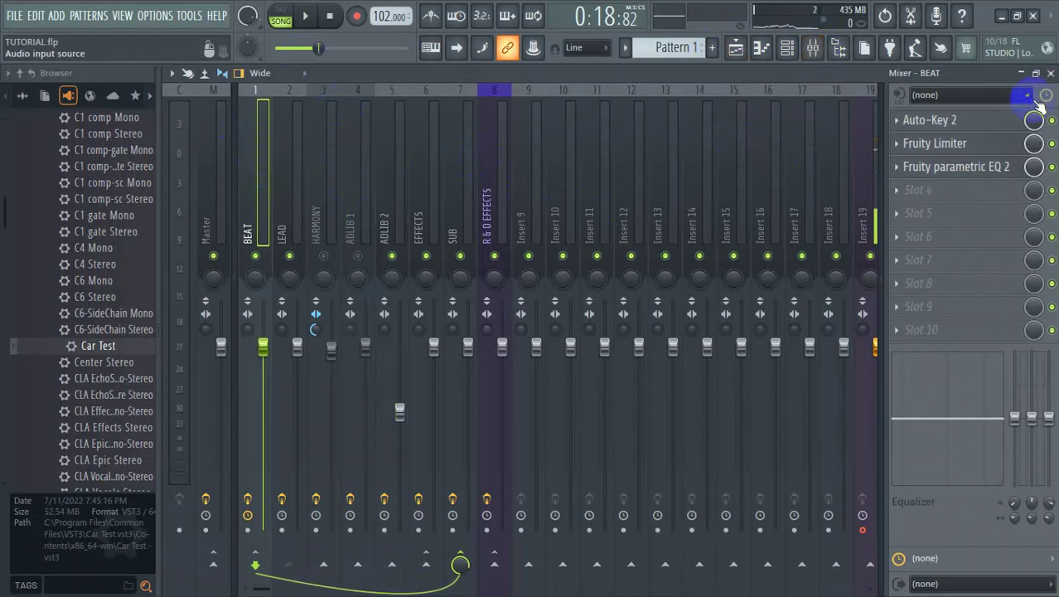
click(940, 146)
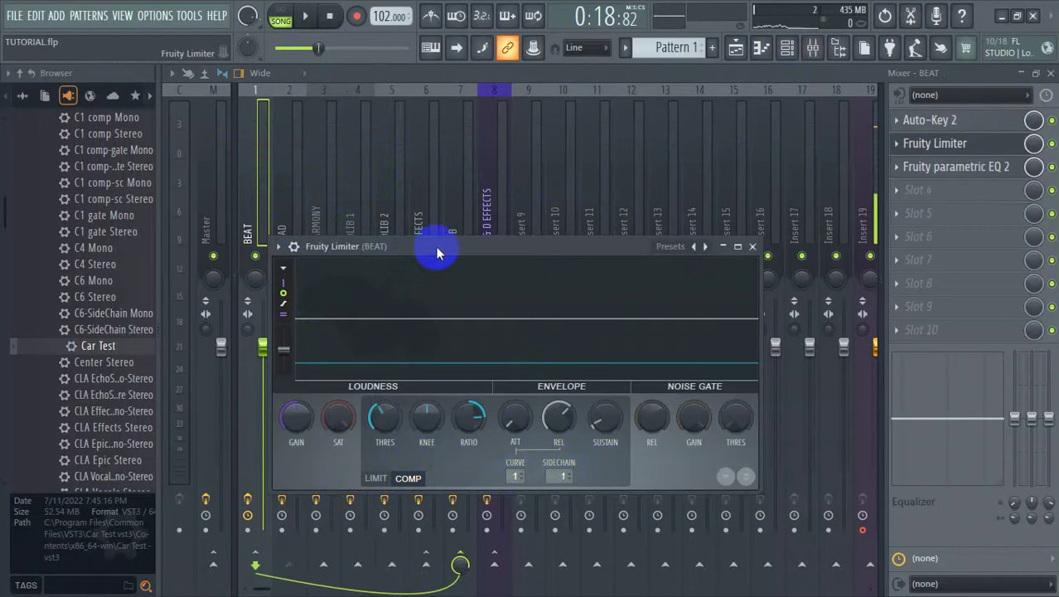
drag(563, 474, 518, 359)
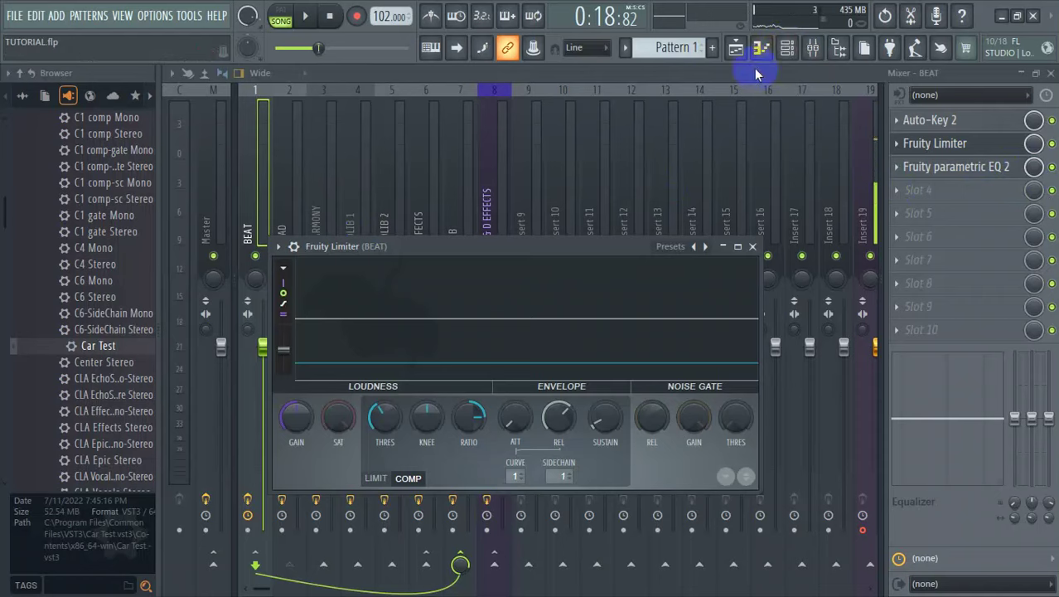
key(space)
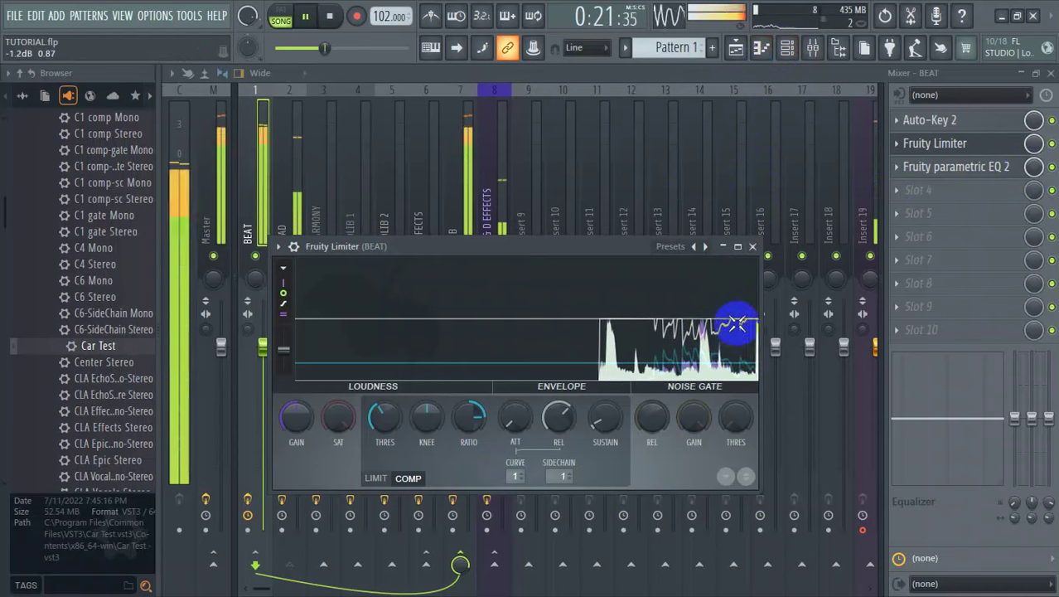
drag(766, 329, 706, 291)
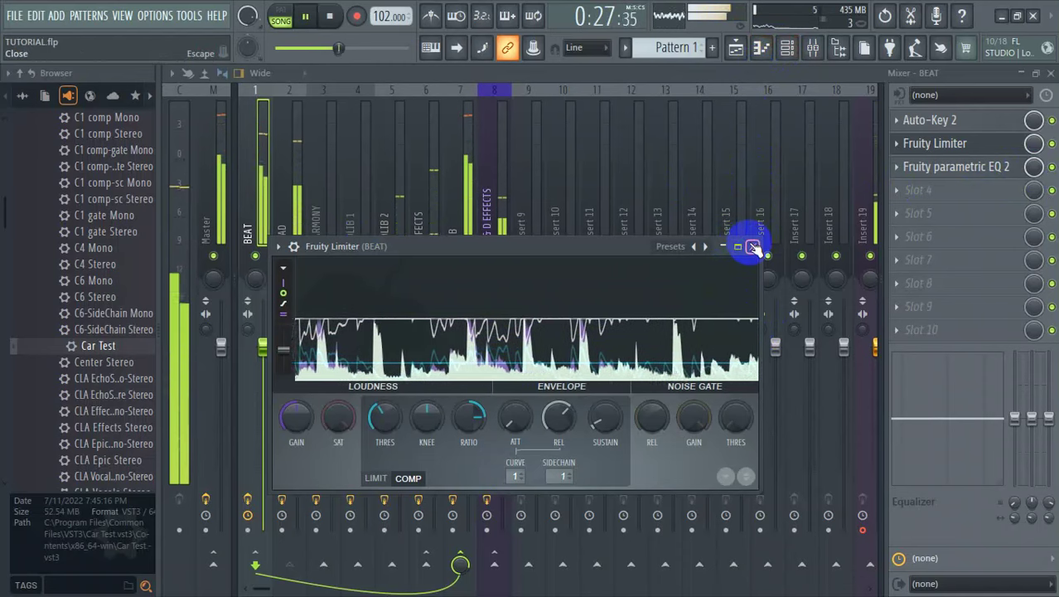
key(space)
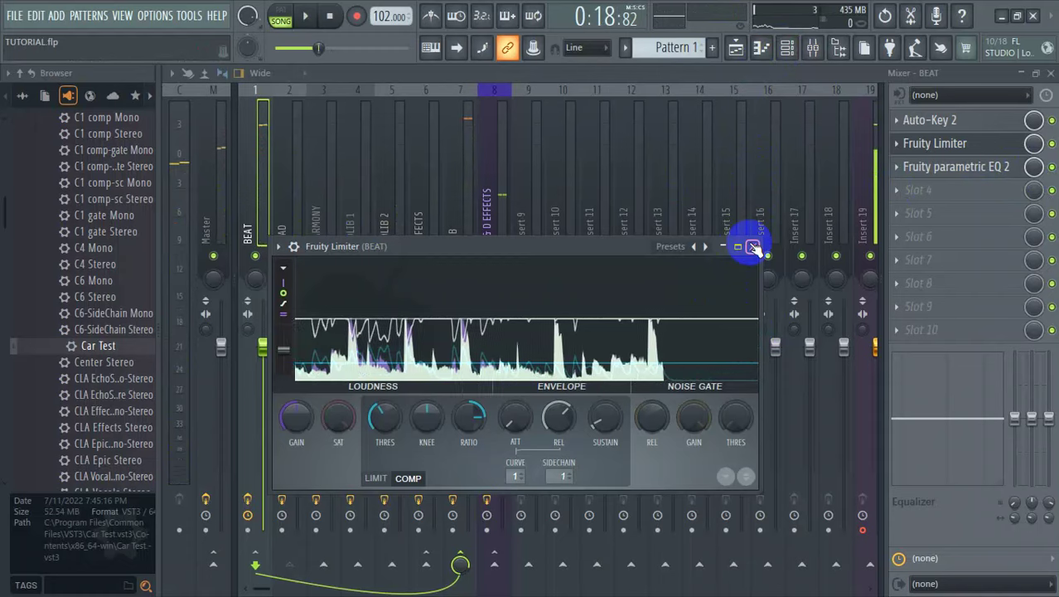
click(752, 247)
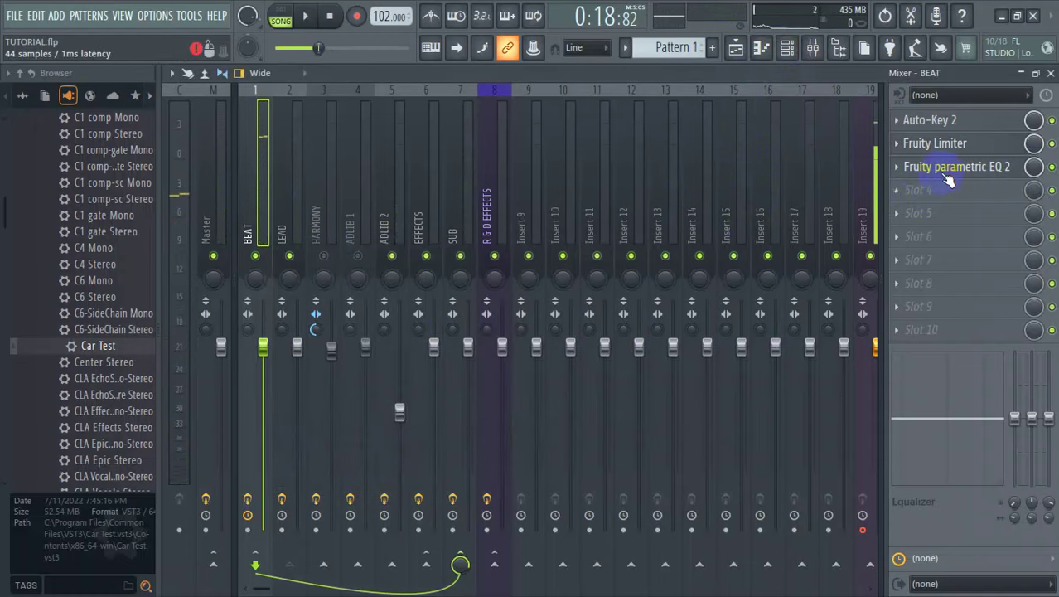
Review the Fruity parametric EQ 2 curve on the BEAT track and compare the sound with the EQ bypassed and enabled
click(950, 168)
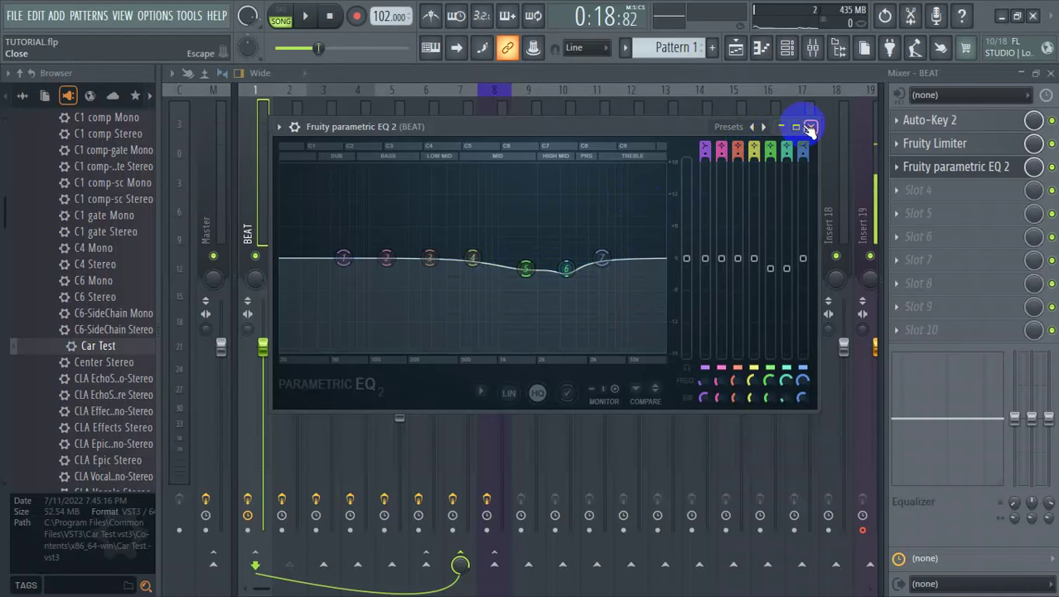
key(space)
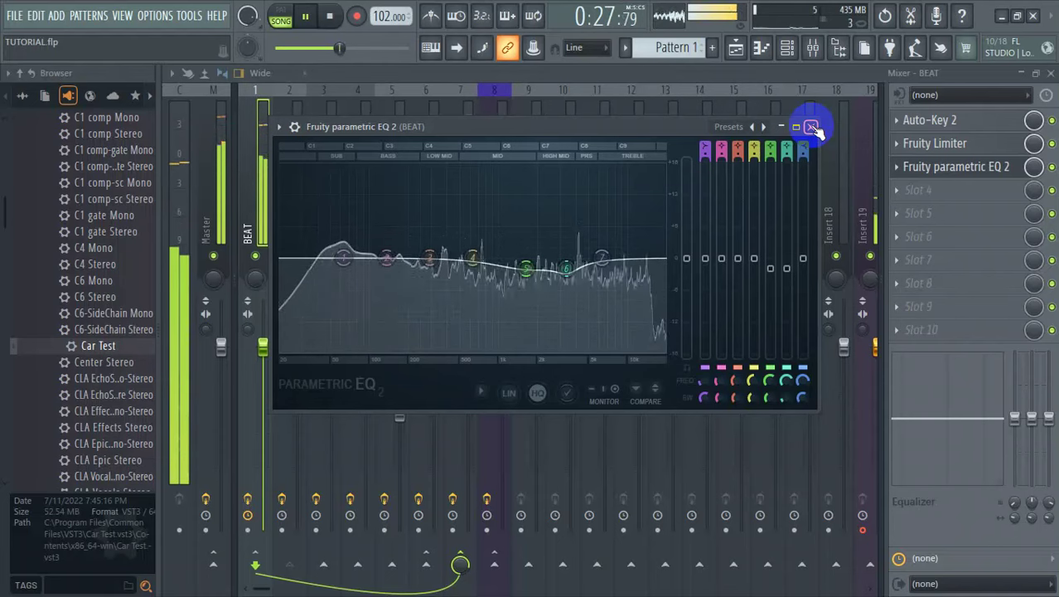
key(space)
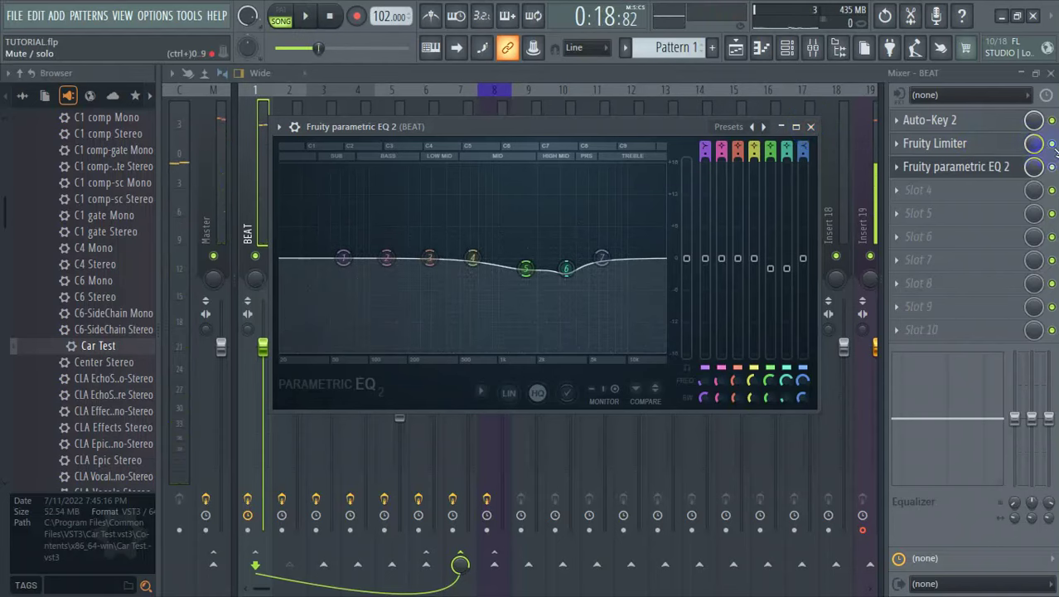
click(1053, 168)
key(space)
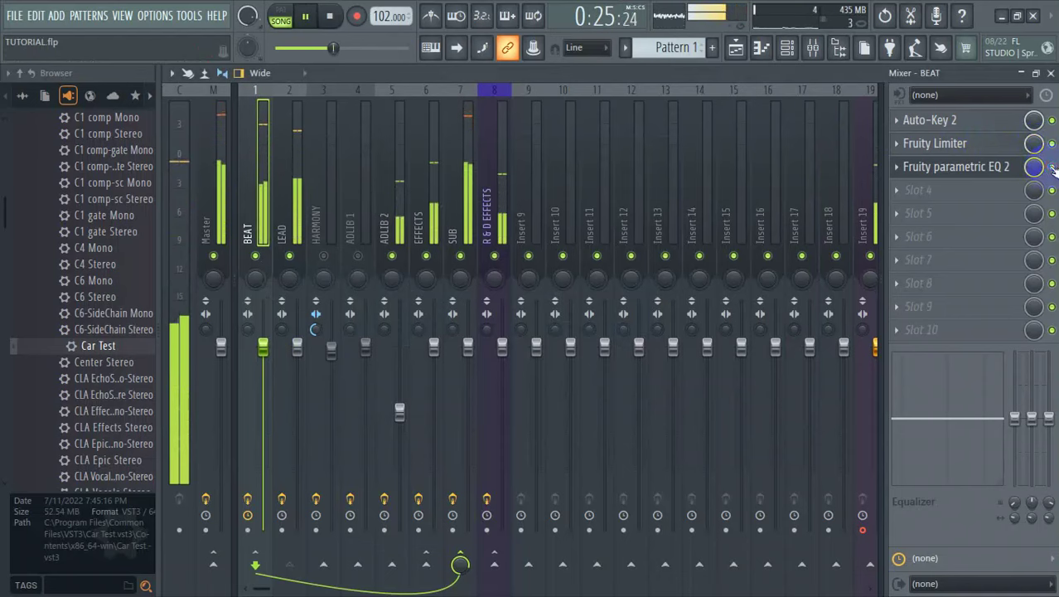
key(space)
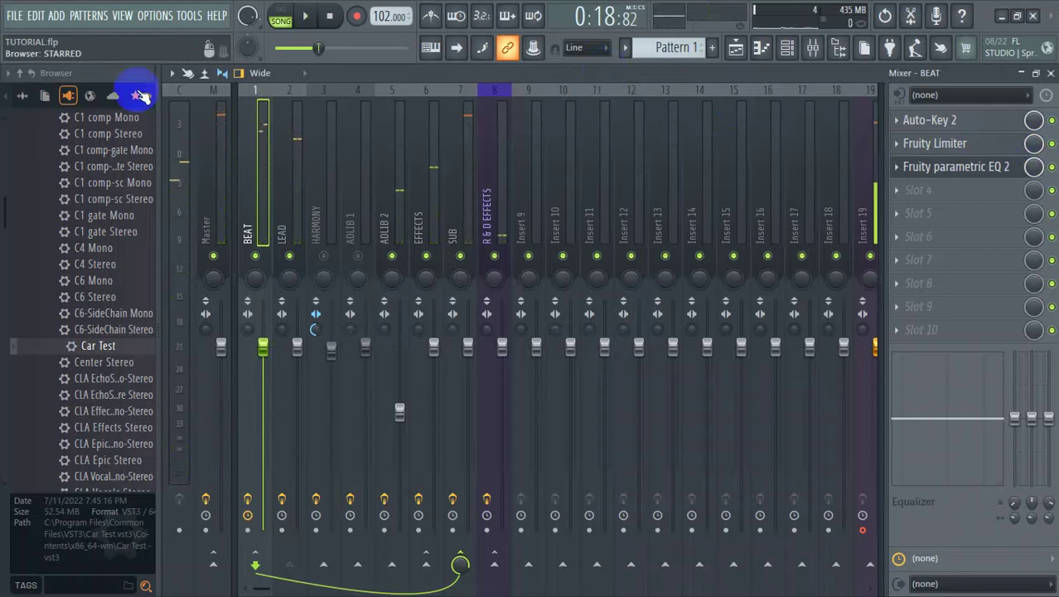
Enable Pitcher on the LEAD mixer track and review its settings while playing the song
click(297, 149)
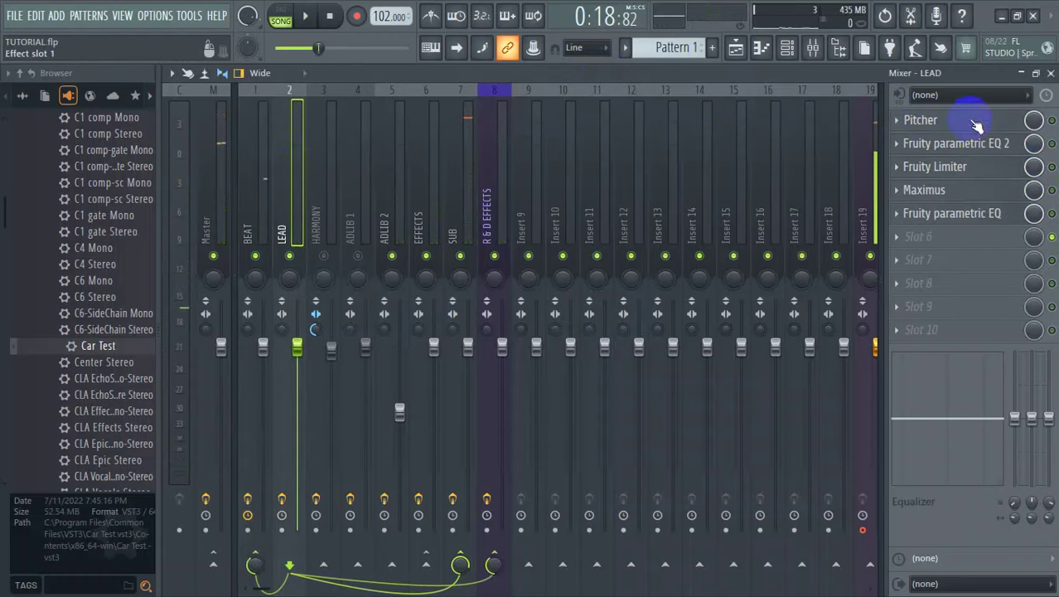
click(1015, 120)
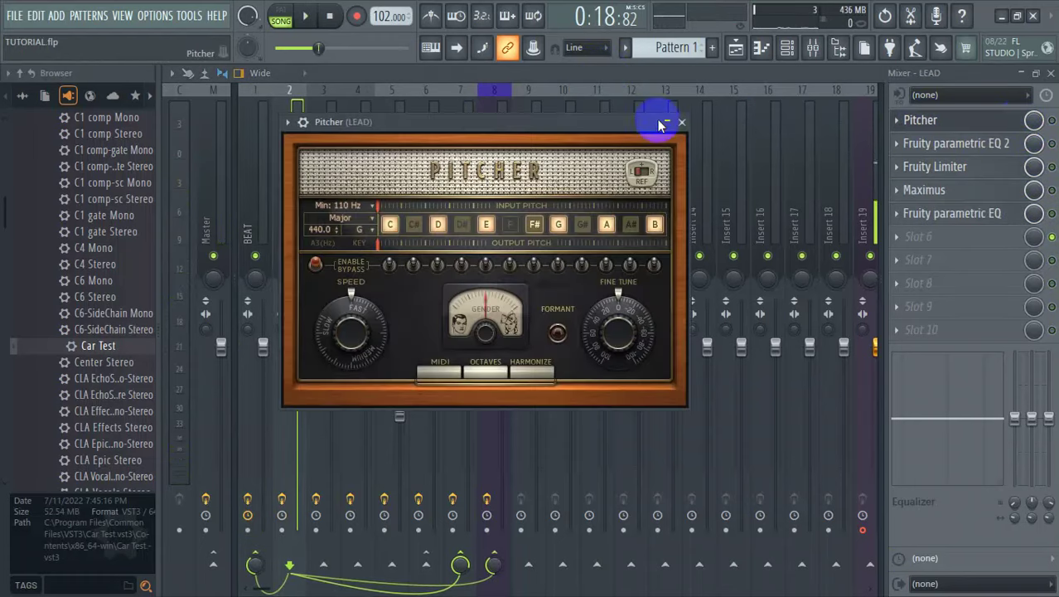
key(space)
key(space)
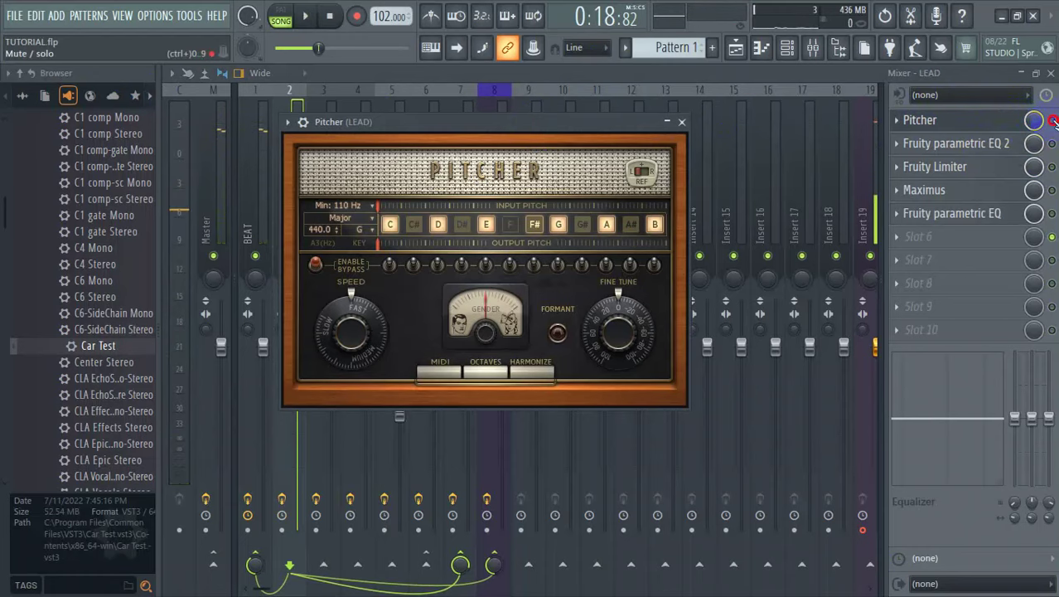
click(995, 120)
key(space)
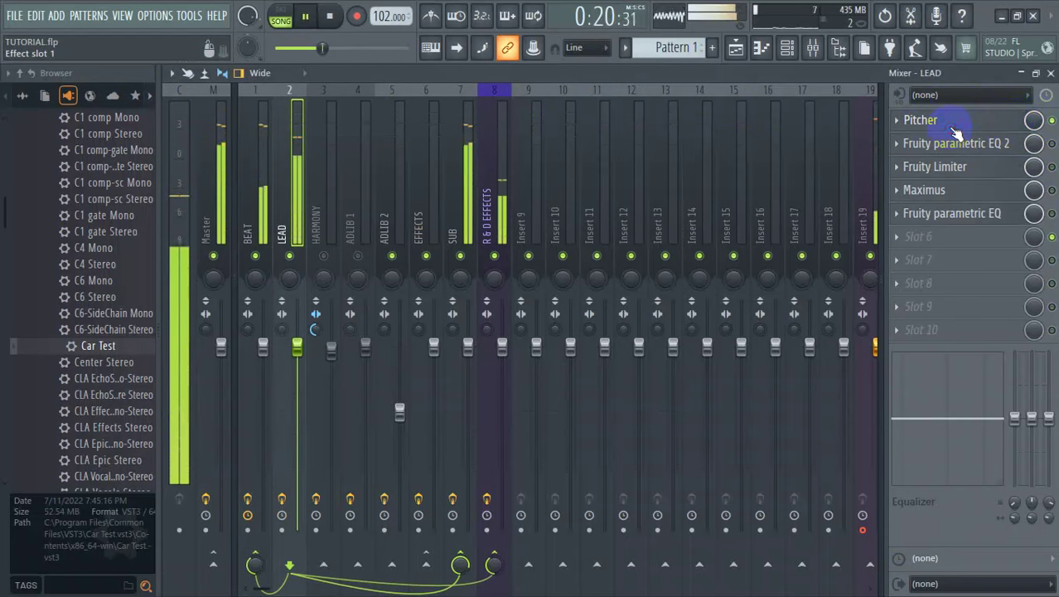
click(954, 126)
click(287, 122)
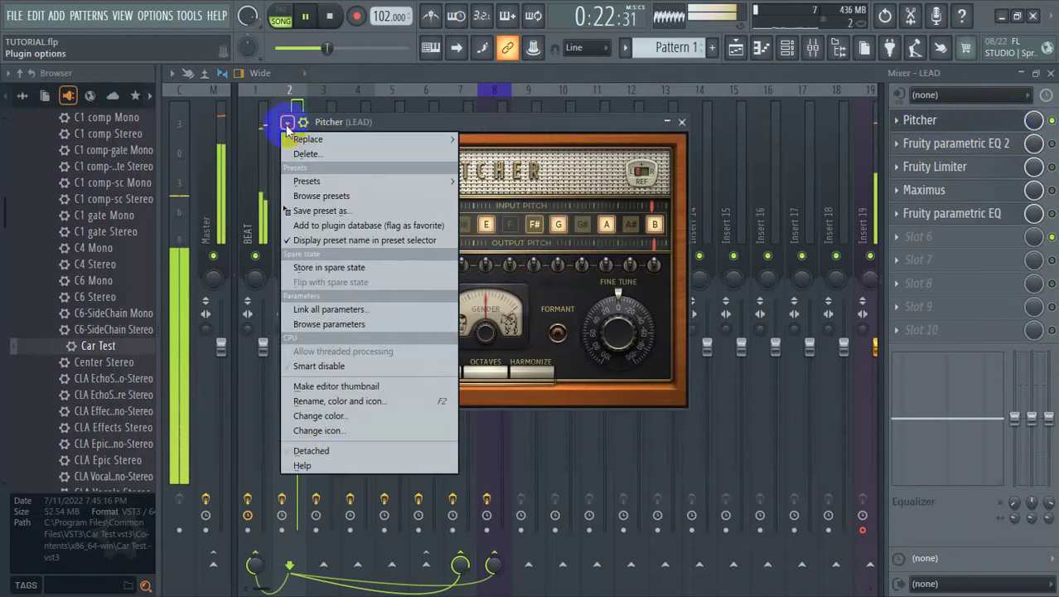
click(308, 450)
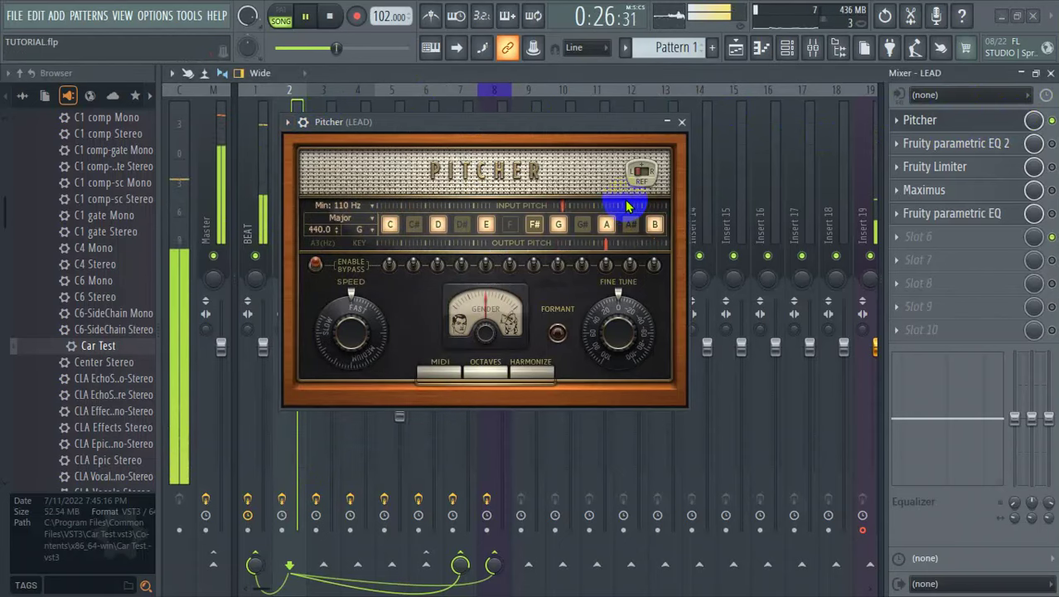
scroll(361, 230, down, 5)
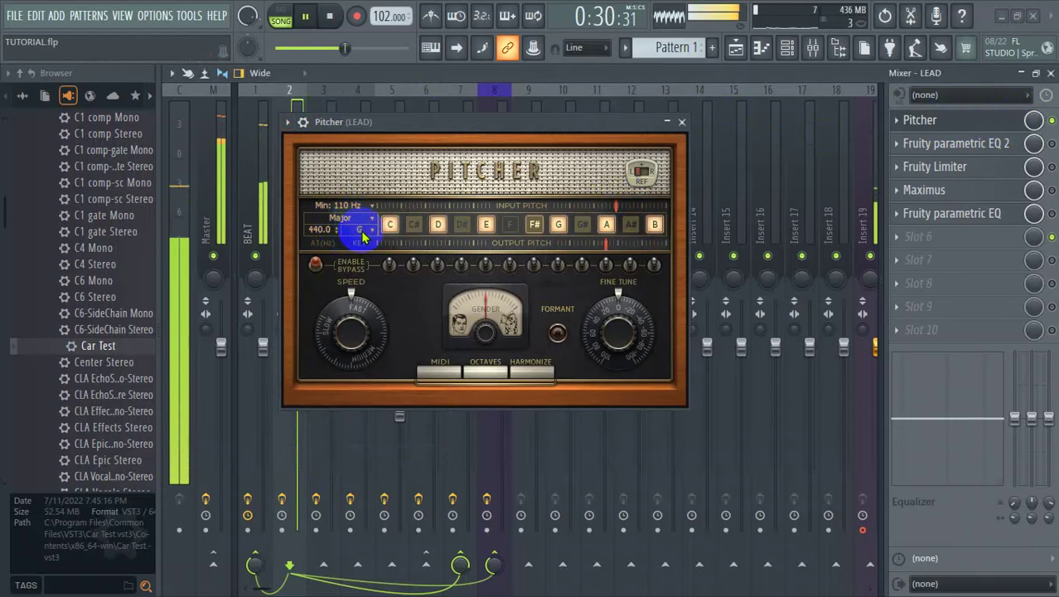
Set the LEAD track's Pitcher key to E and its scale to Minor, listen to the song, and close the plugin
click(361, 235)
key(space)
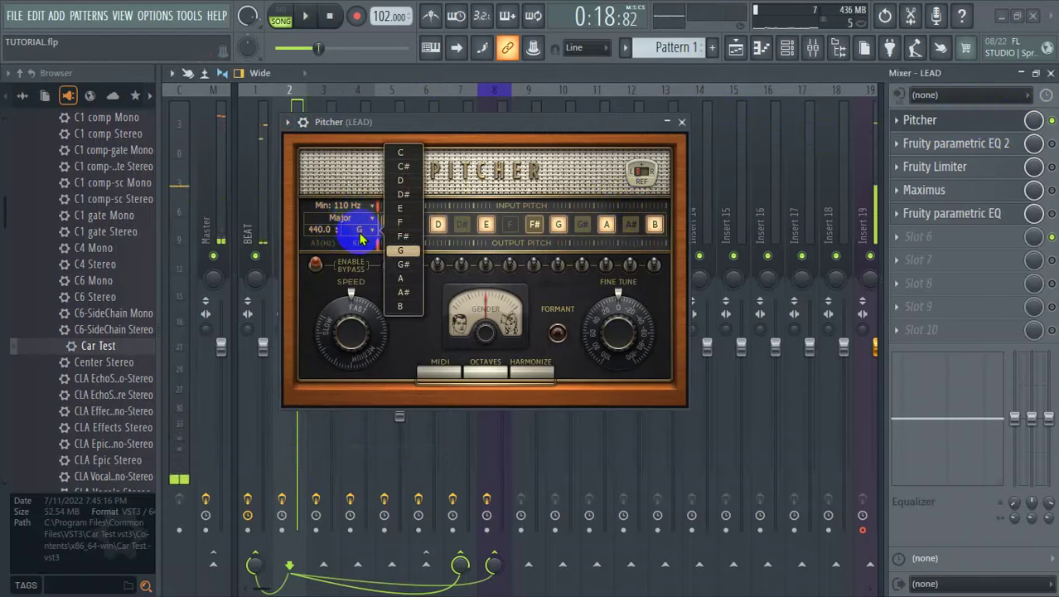
click(402, 209)
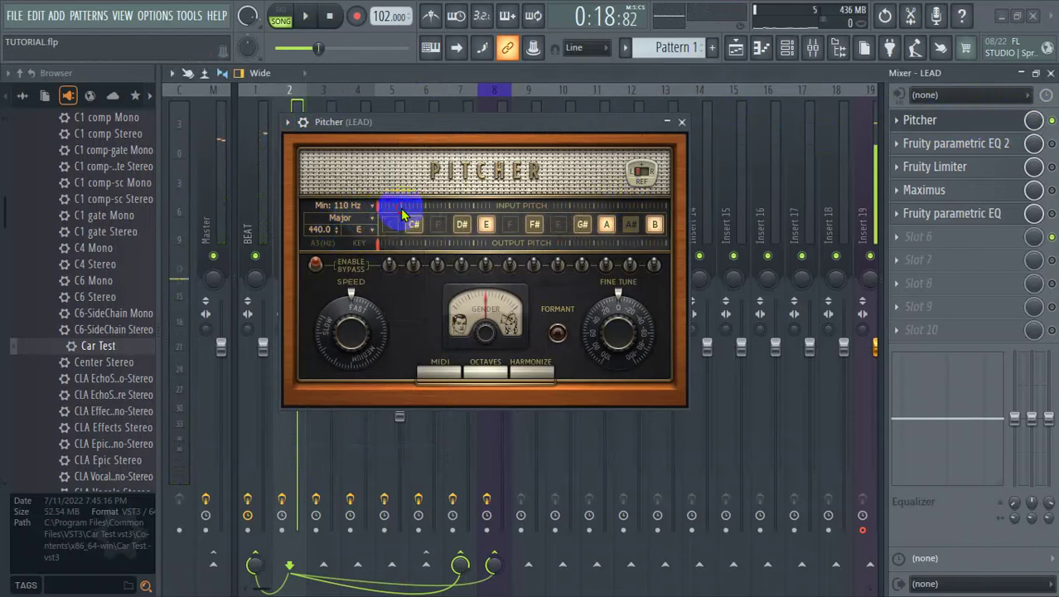
click(351, 221)
click(409, 192)
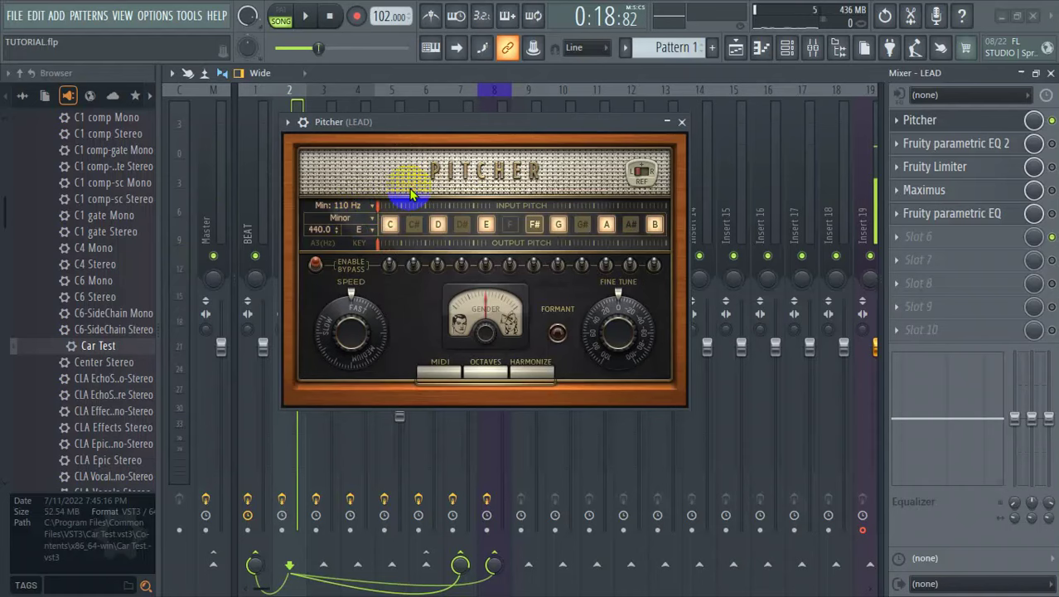
key(space)
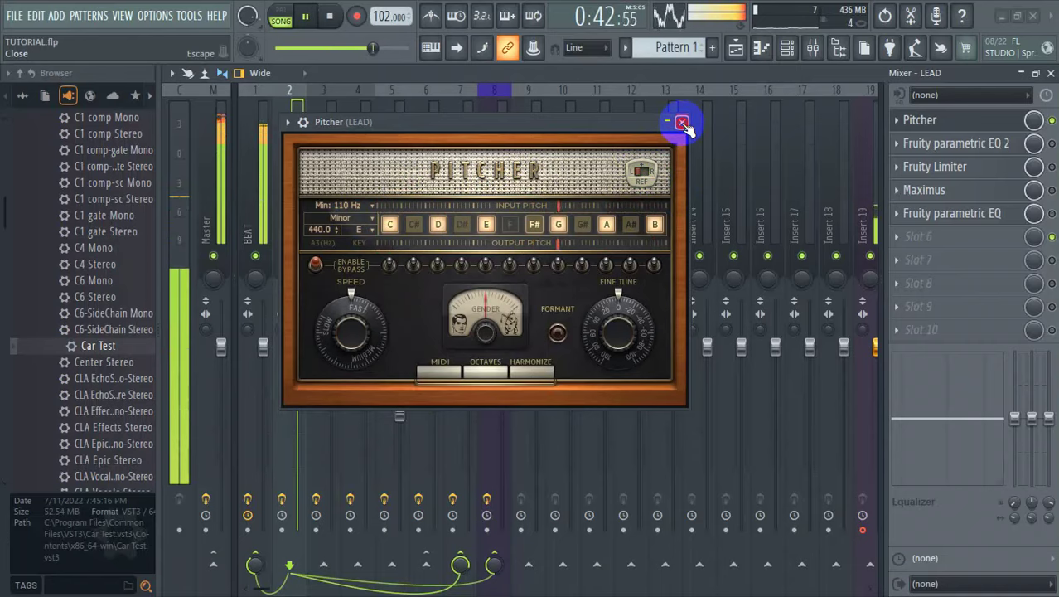
click(682, 123)
key(space)
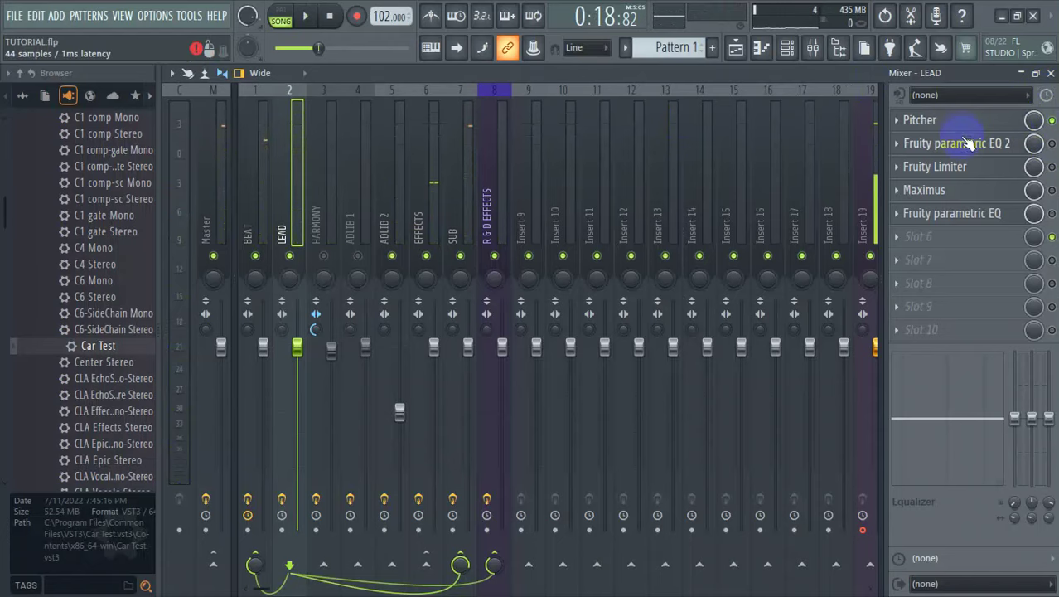
Enable Fruity parametric EQ 2 on the LEAD track and listen to the song with the EQ window open
click(968, 143)
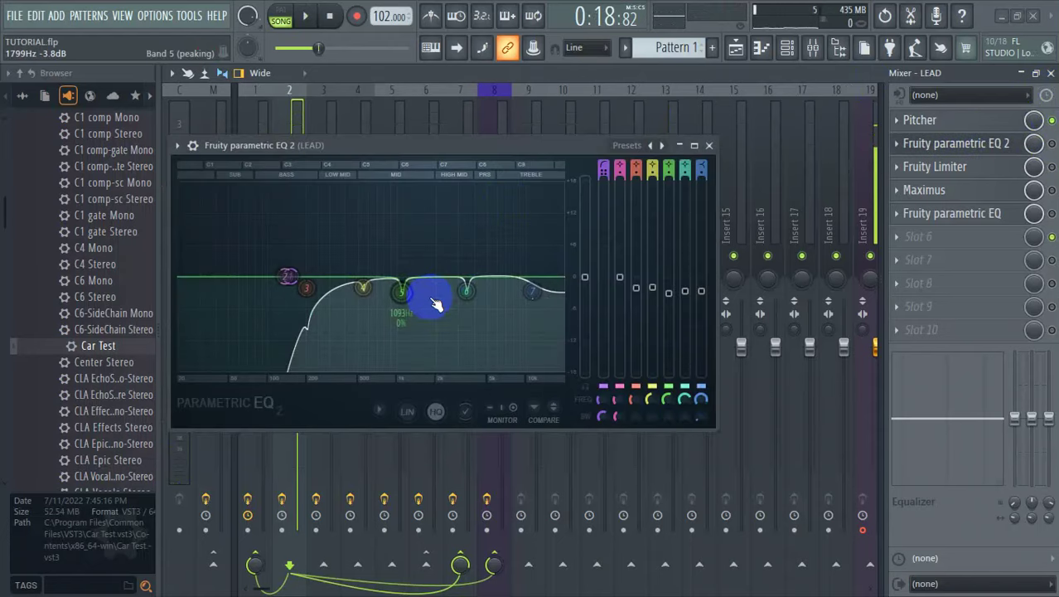
drag(436, 304, 333, 325)
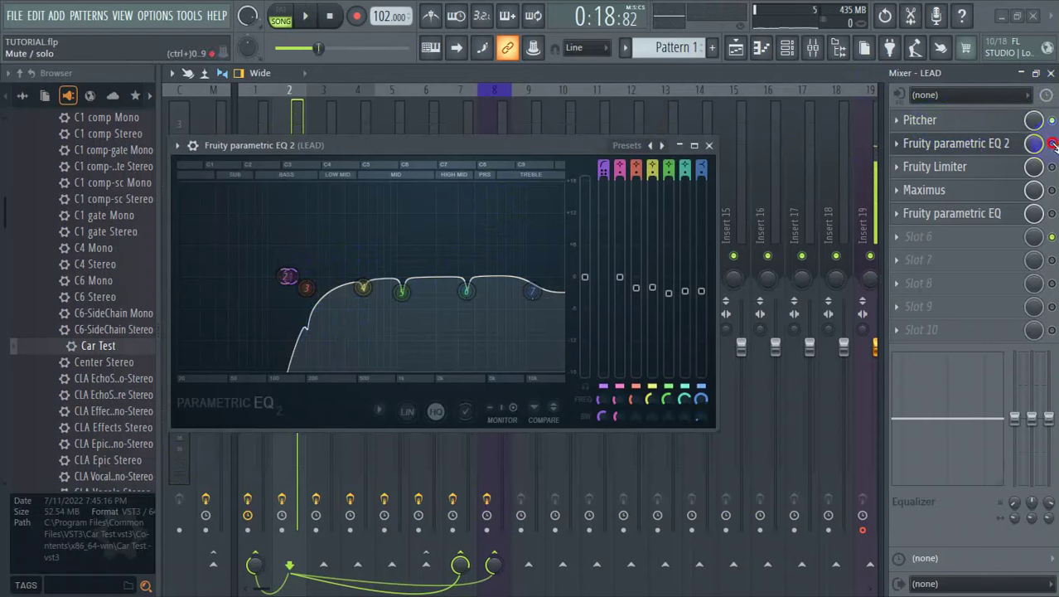
key(space)
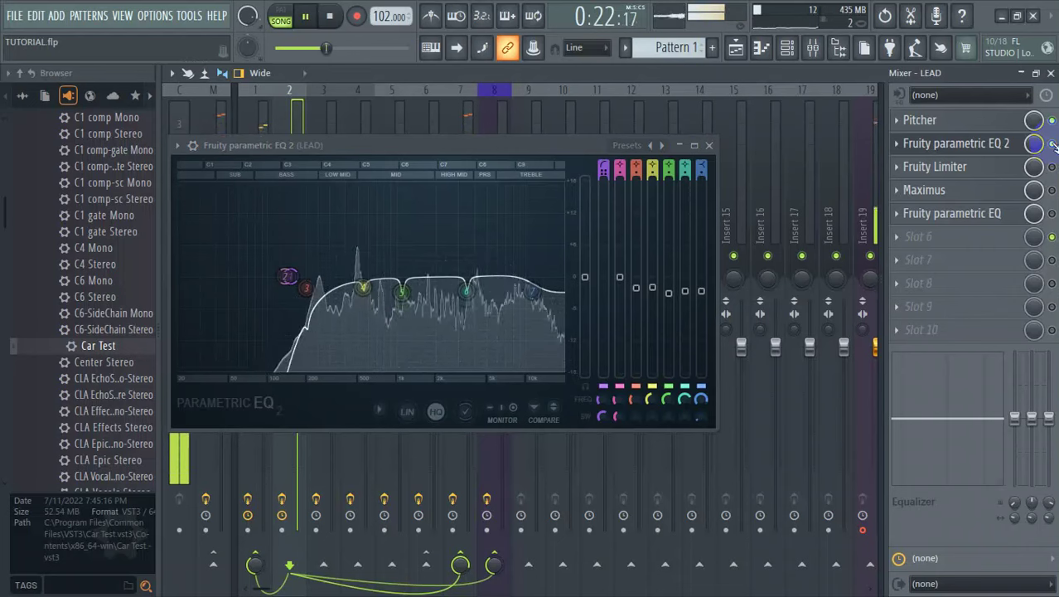
key(space)
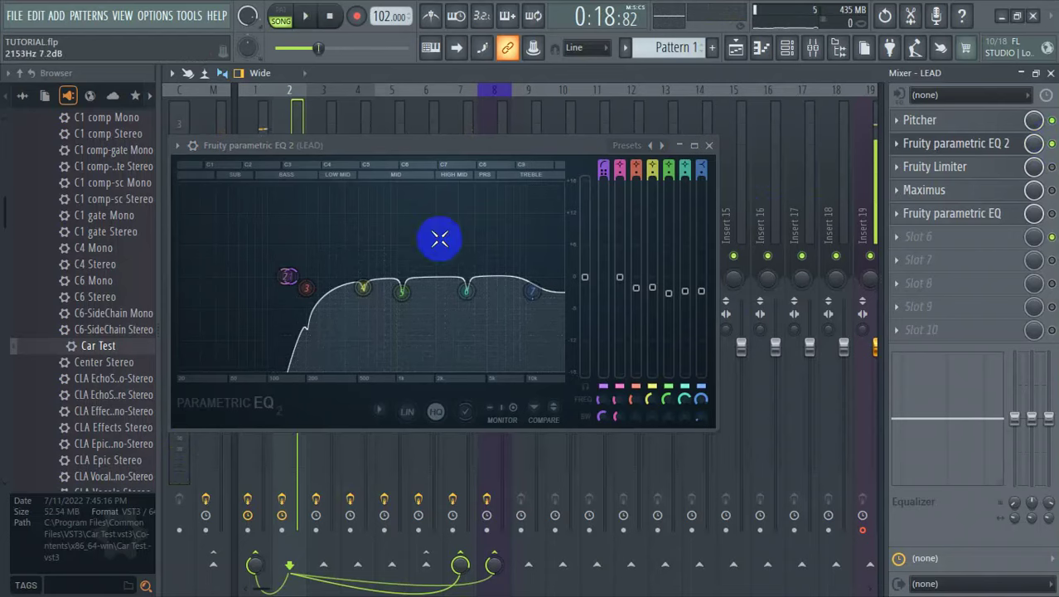
Examine the bands of the LEAD track's Fruity parametric EQ 2, close it, and play the song again
click(283, 276)
click(300, 287)
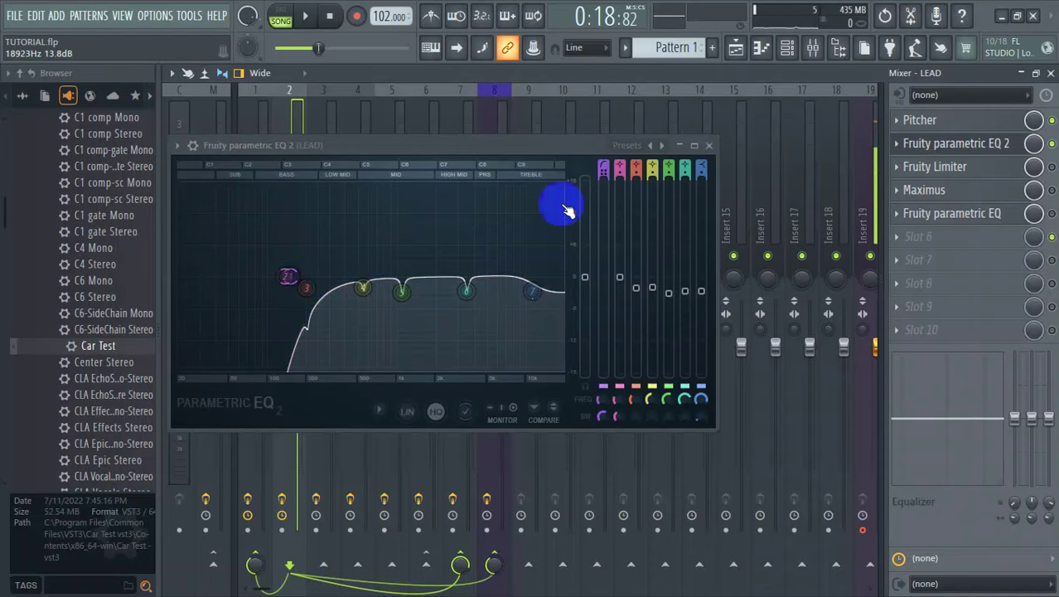
click(708, 147)
key(space)
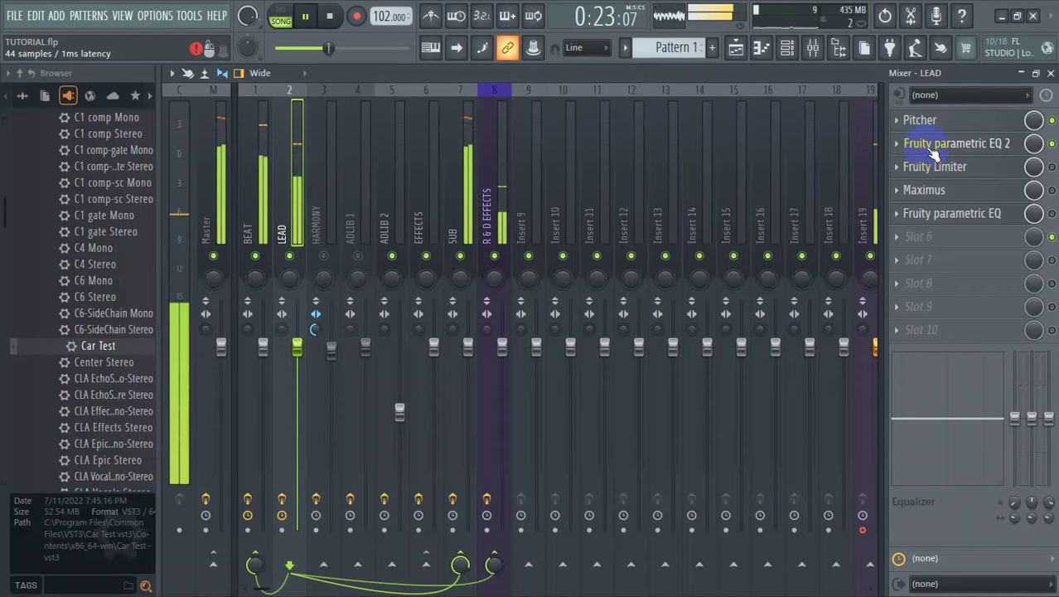
key(space)
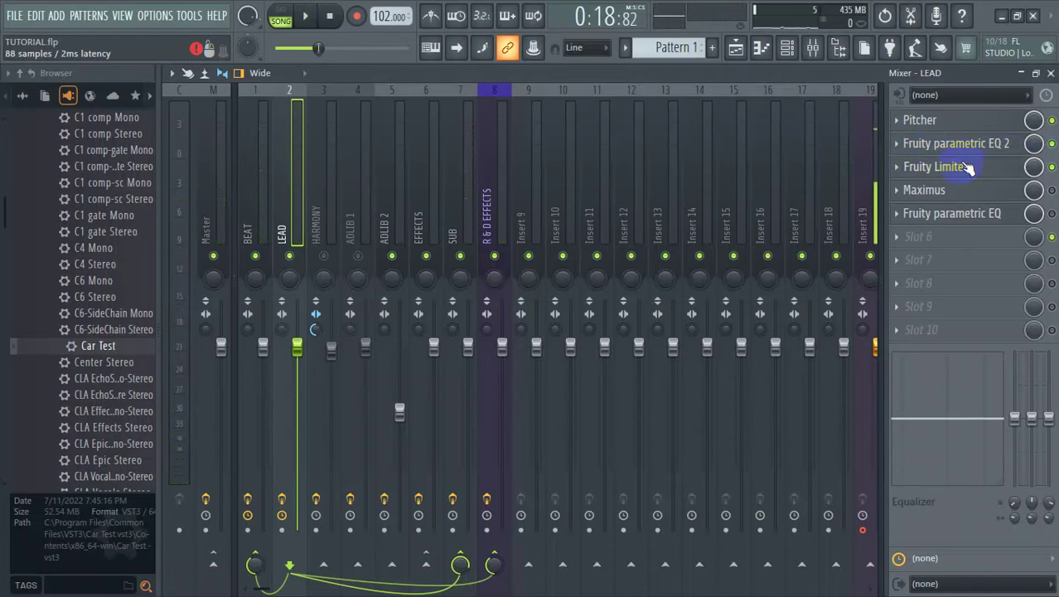
Review the LEAD track's Fruity Limiter compressor settings, including the release, while playing the song, and close the limiter
click(958, 166)
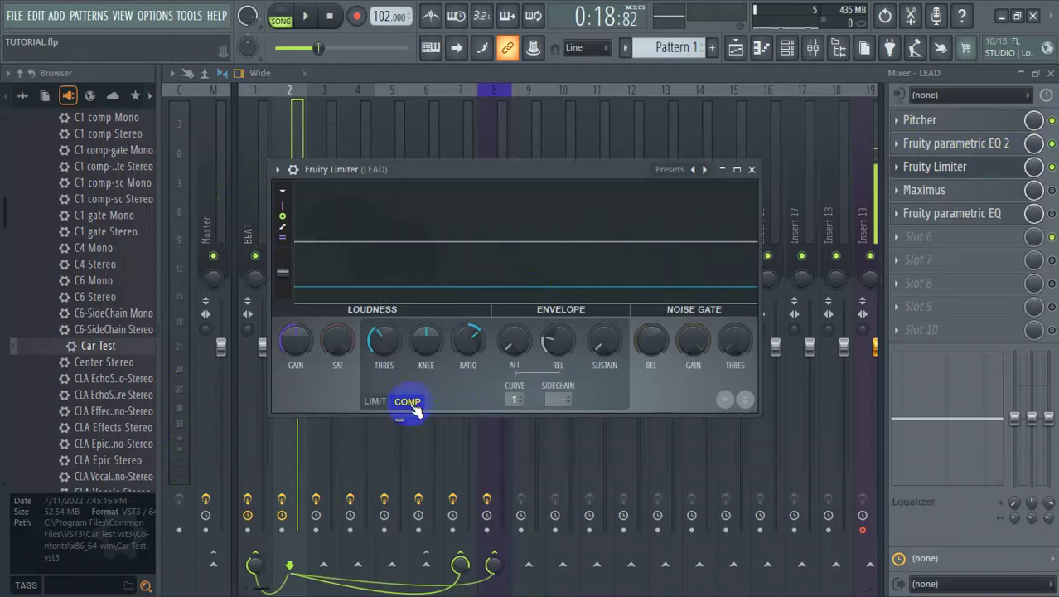
key(space)
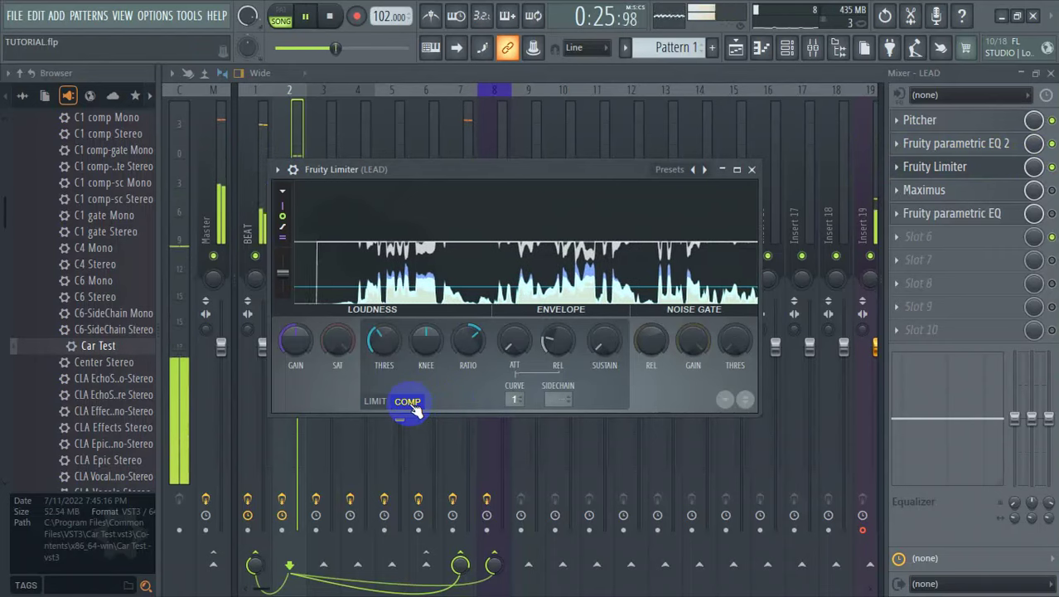
key(space)
click(479, 286)
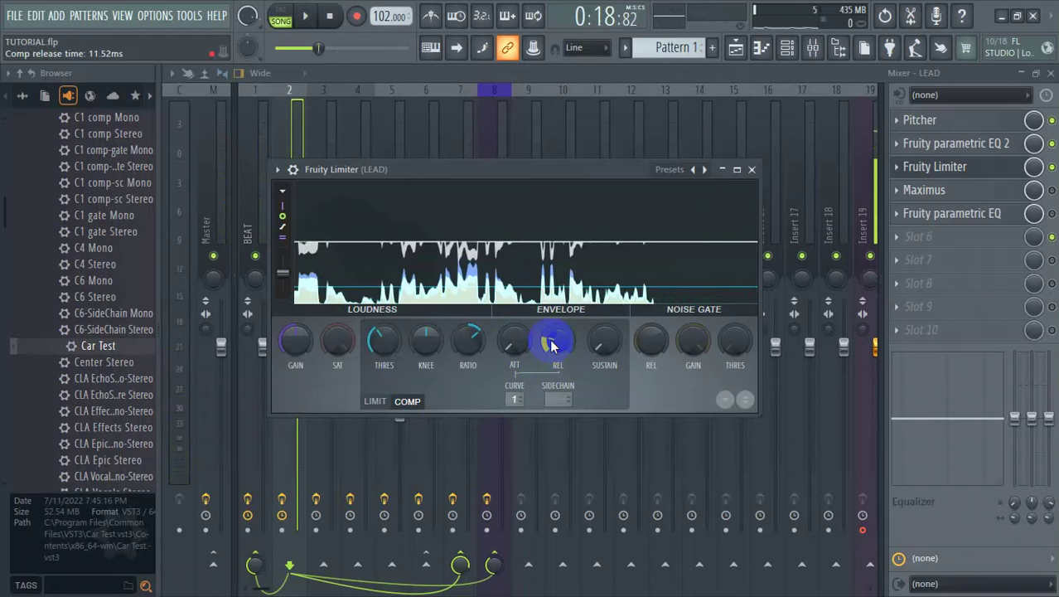
drag(553, 345, 553, 336)
key(space)
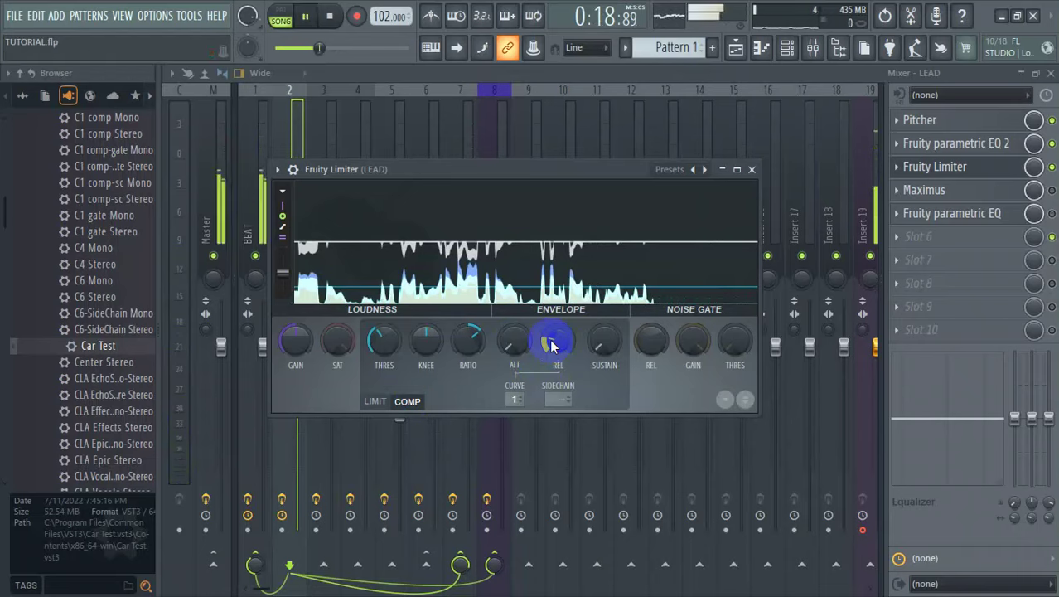
click(751, 171)
Enable Maximus on the LEAD track, review its bands and compression curve, and close it
click(1051, 213)
click(1051, 190)
click(1051, 190)
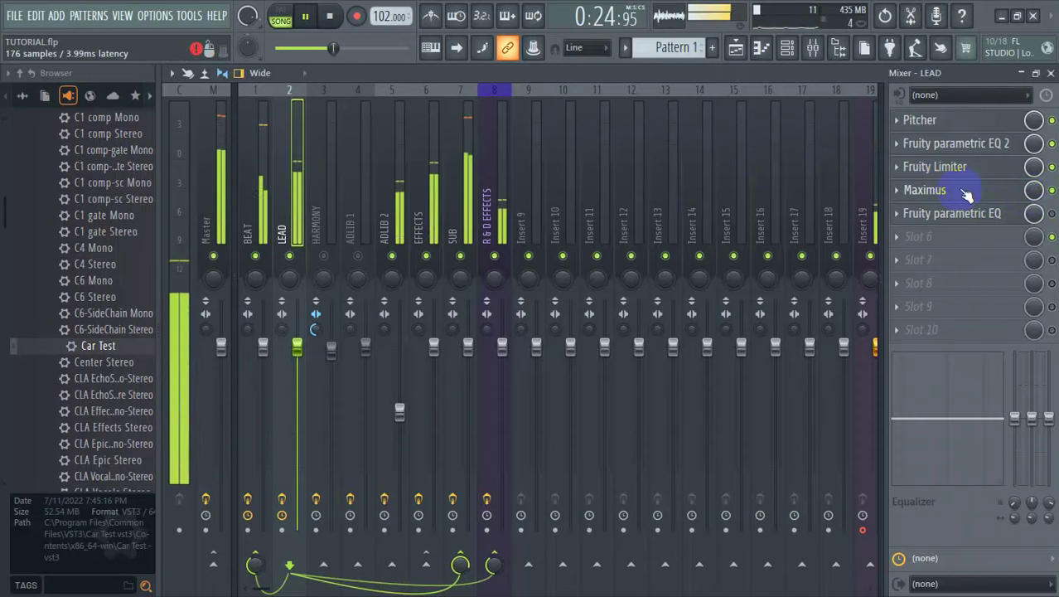
click(966, 191)
key(space)
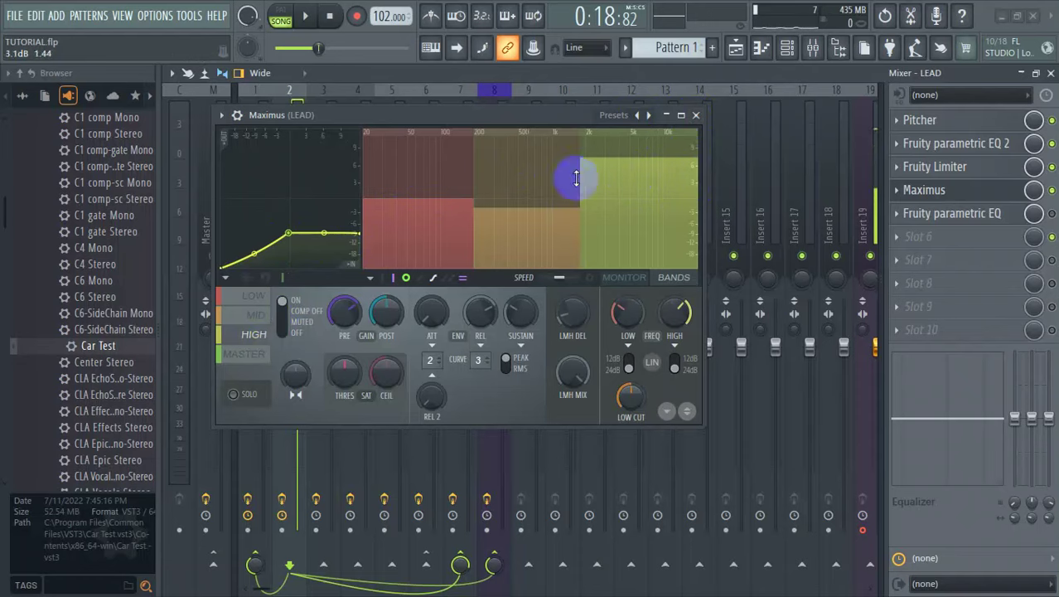
click(257, 258)
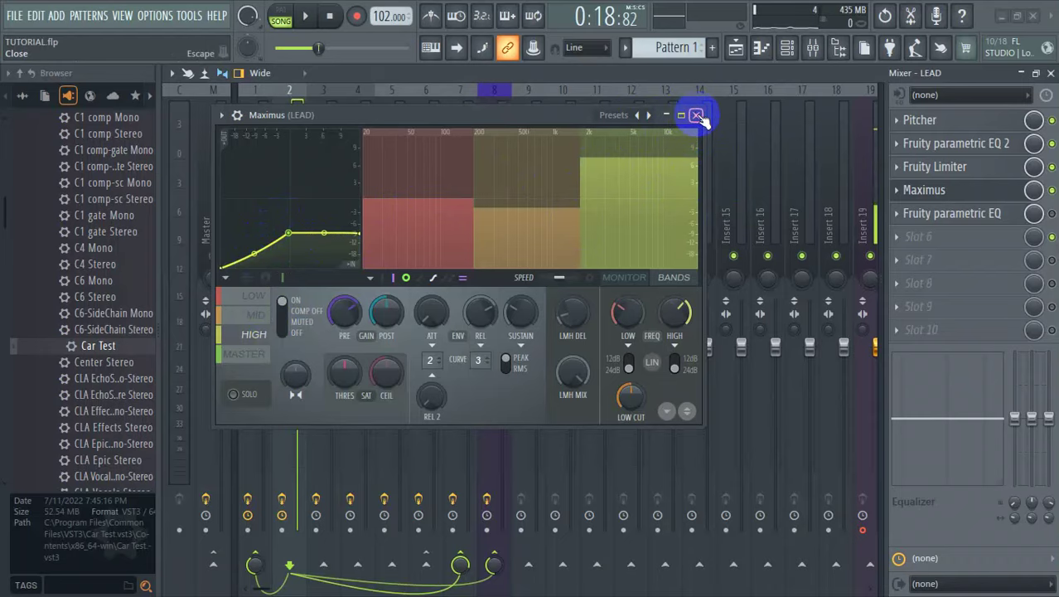
click(696, 115)
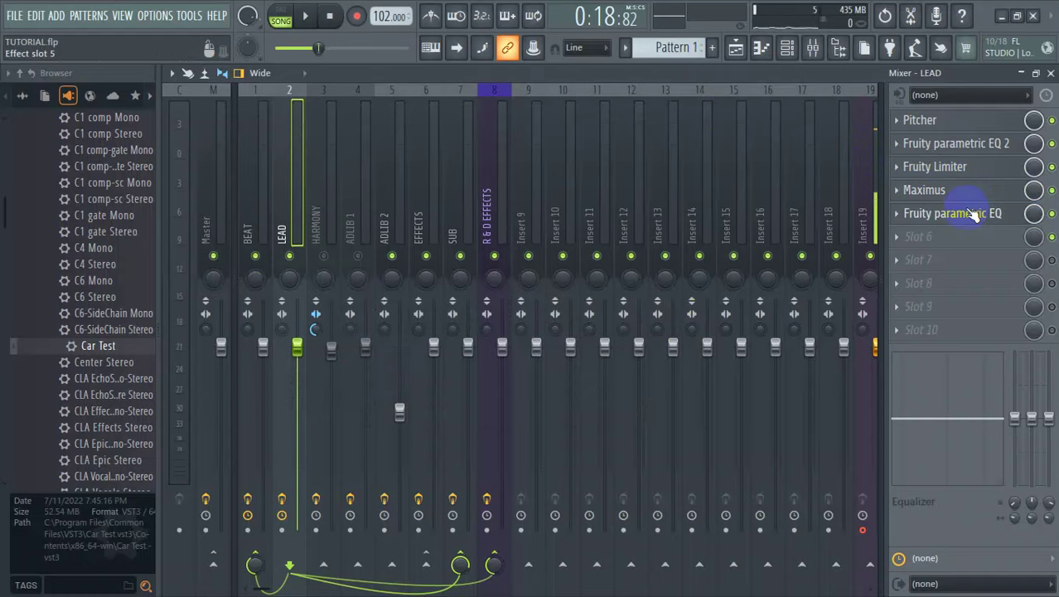
Review the Fruity parametric EQ settings on the LEAD track, close it, and listen to the full LEAD chain
click(972, 215)
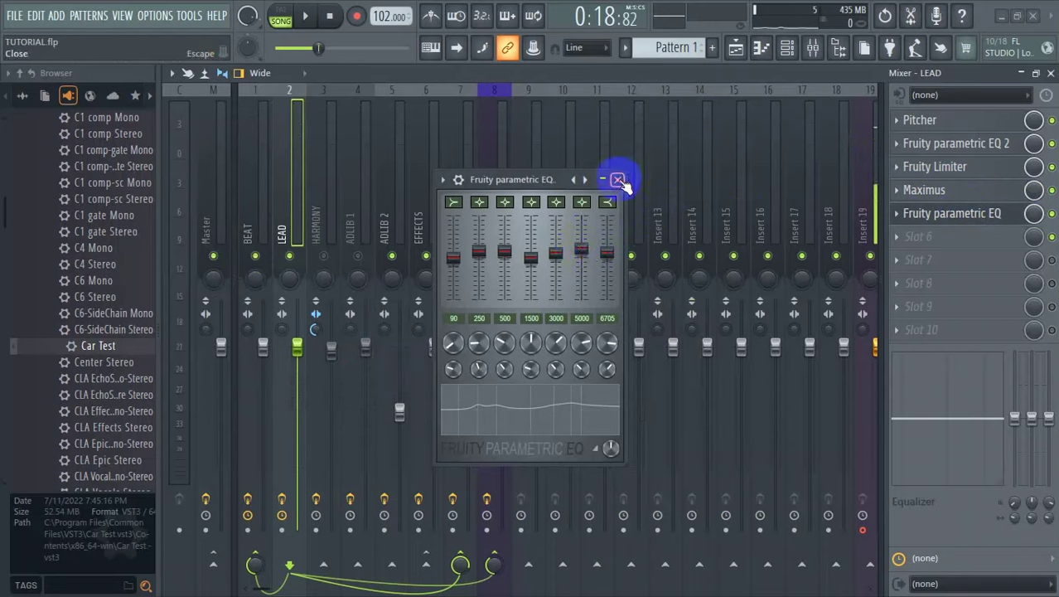
click(618, 180)
key(space)
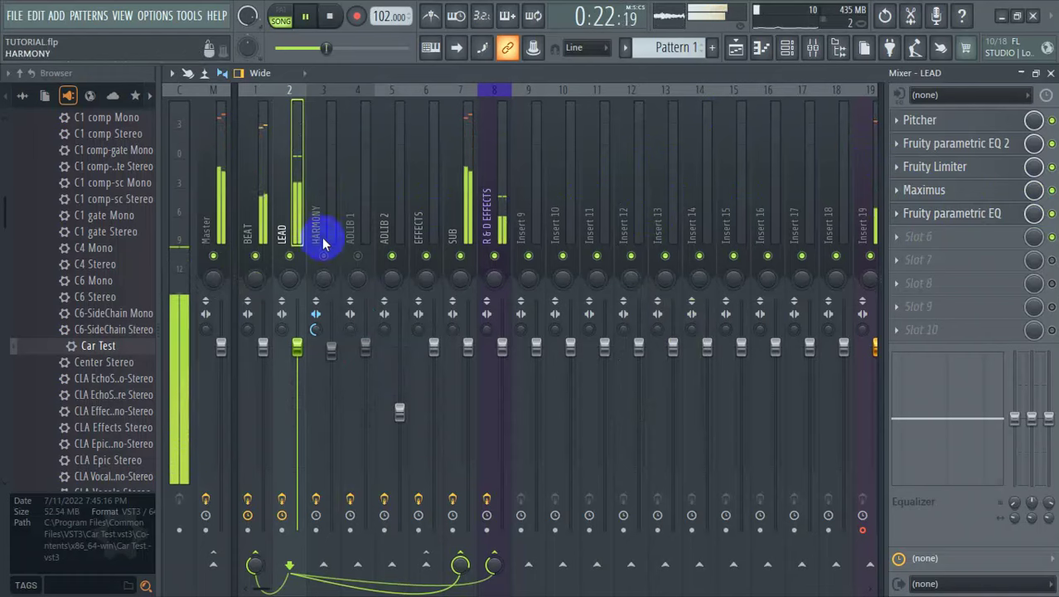
key(space)
Enable Pitcher on the HARMONY track, set its key to E and its scale to Minor, and close the plugin
click(334, 213)
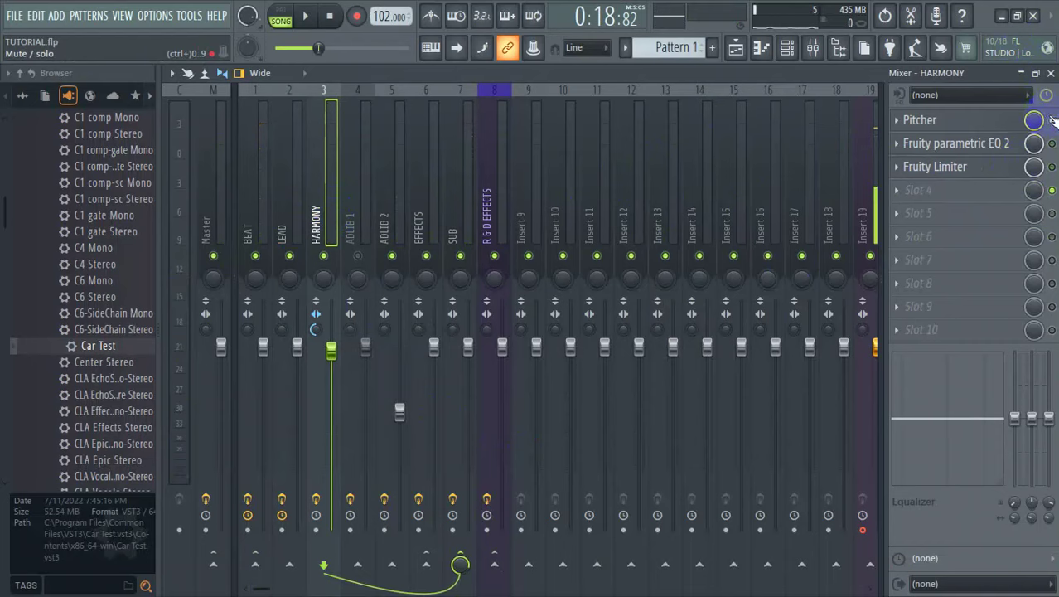
click(961, 119)
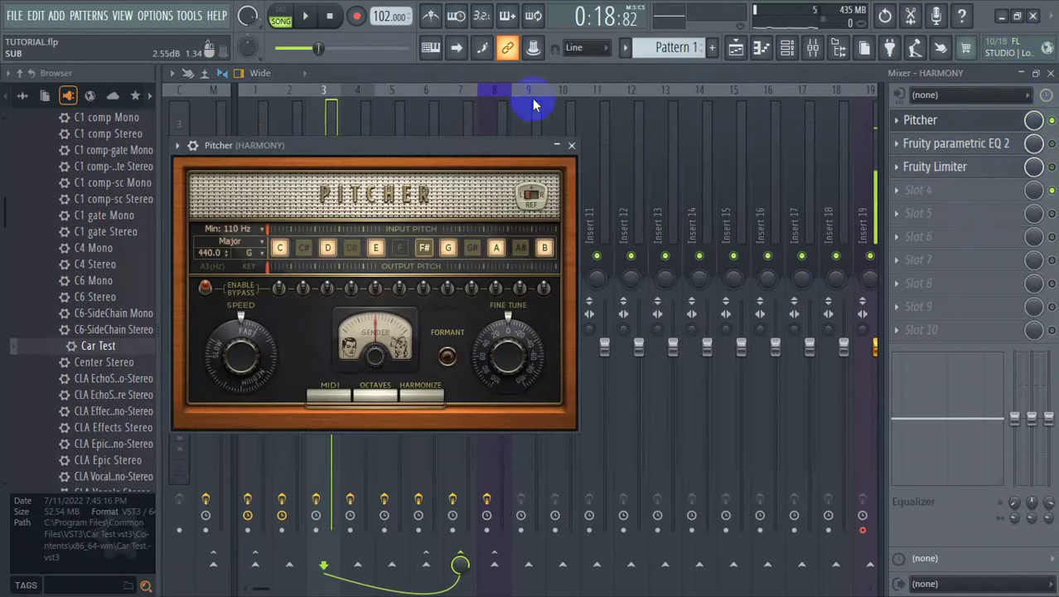
click(250, 253)
click(292, 220)
click(251, 255)
click(303, 238)
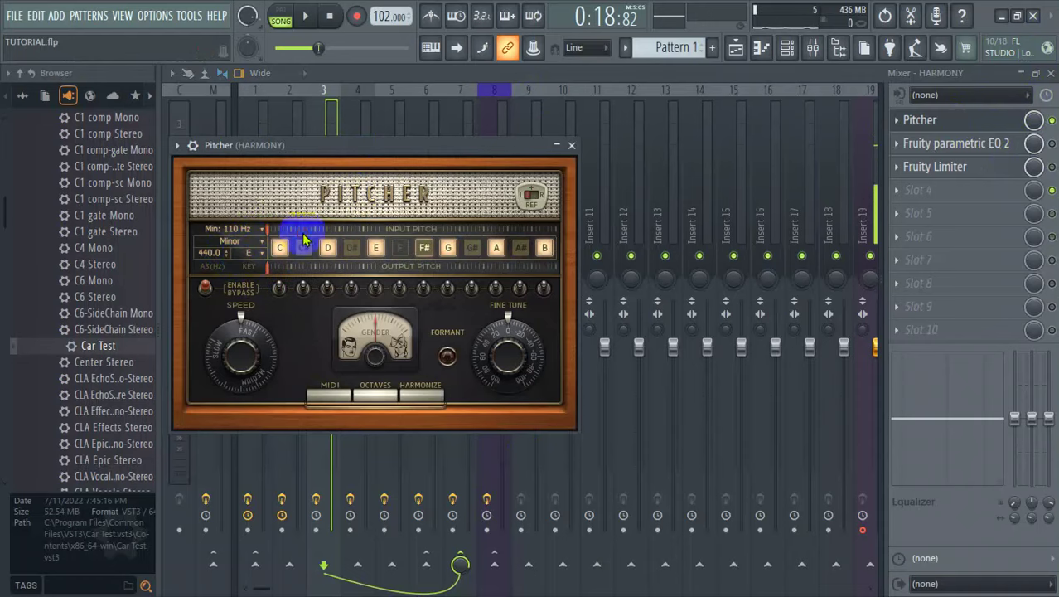
click(571, 145)
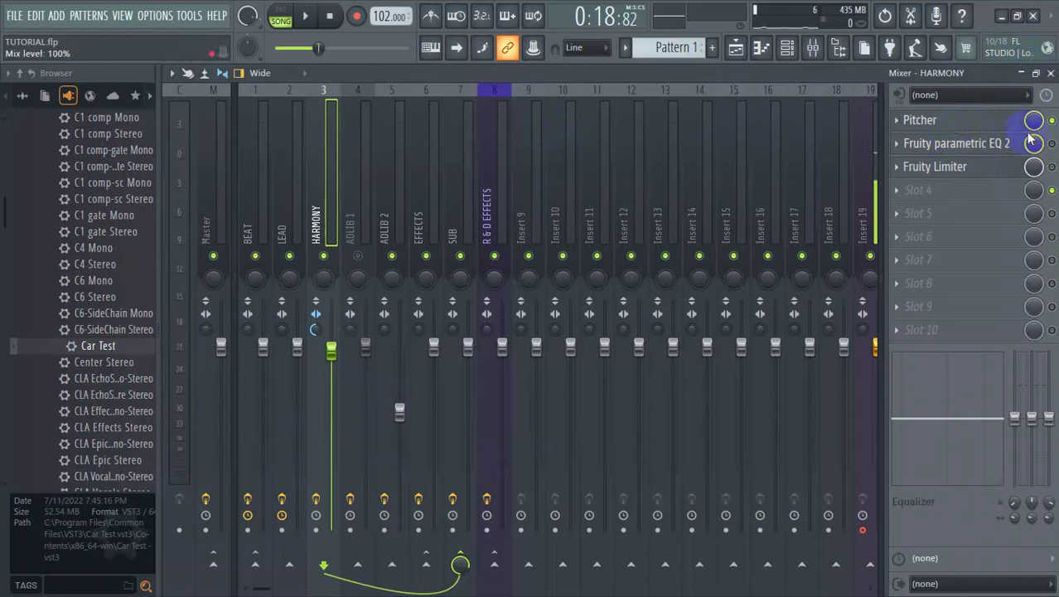
Enable Fruity parametric EQ 2 and Fruity Limiter on the HARMONY track, review their settings, and close both plugins
click(982, 144)
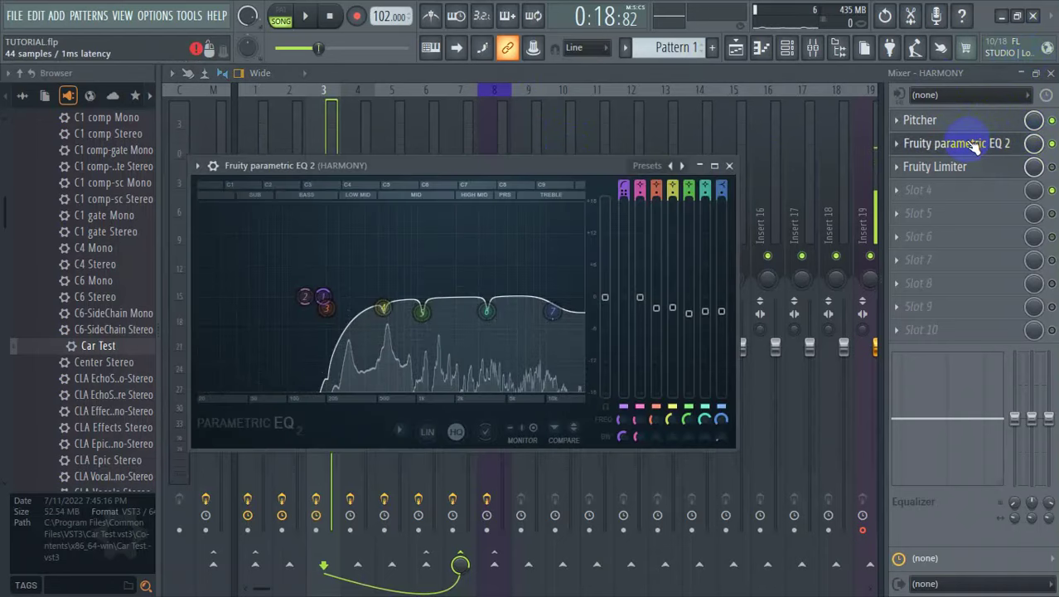
click(730, 167)
click(932, 176)
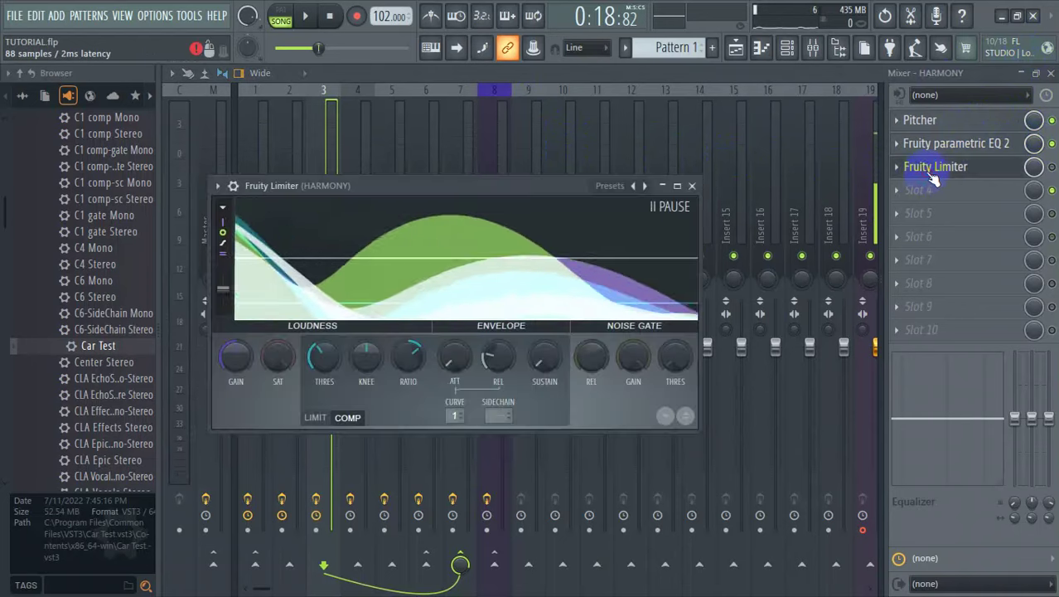
key(Escape)
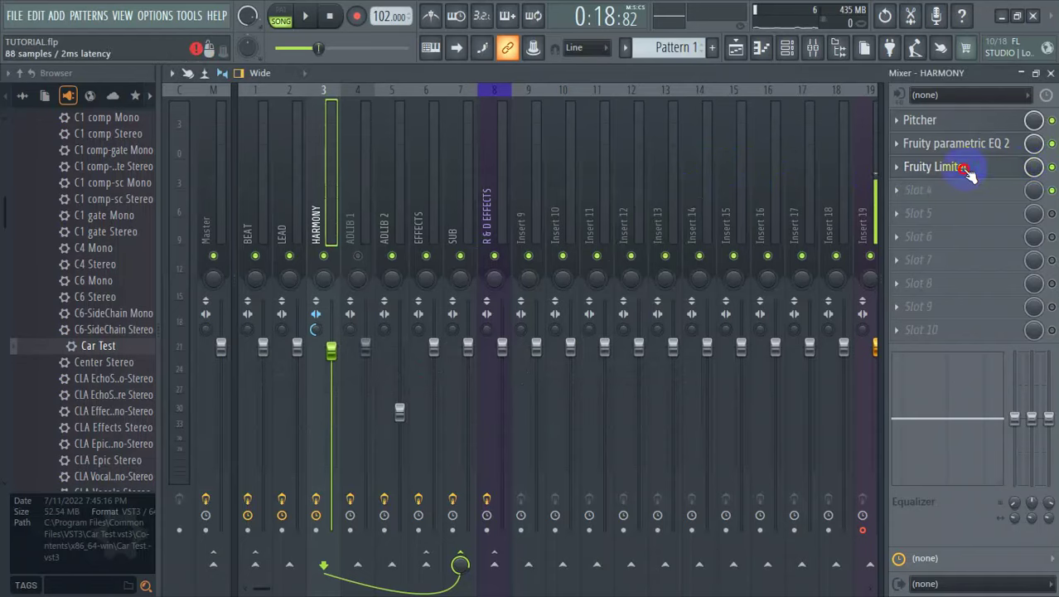
click(965, 168)
click(693, 186)
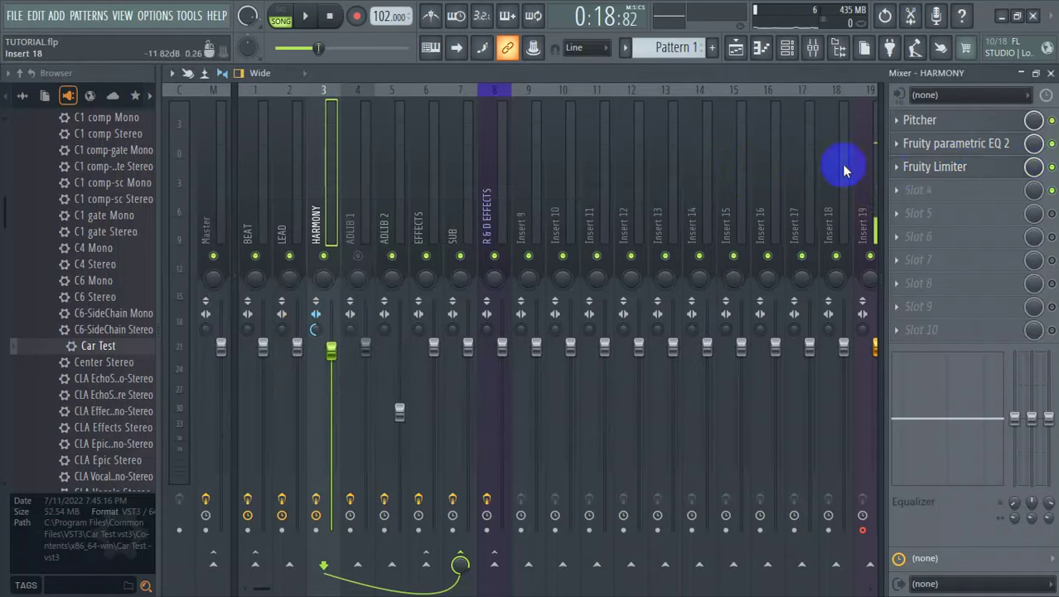
Copy the HARMONY track's Fruity Limiter with its settings to Insert 12, and delete that copy
click(900, 170)
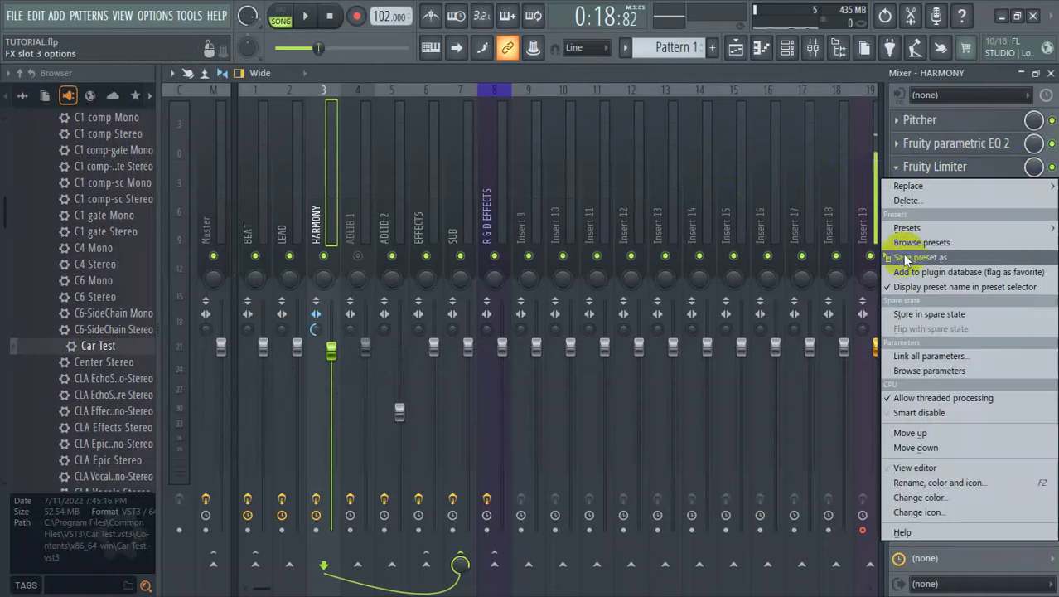
drag(943, 264, 642, 181)
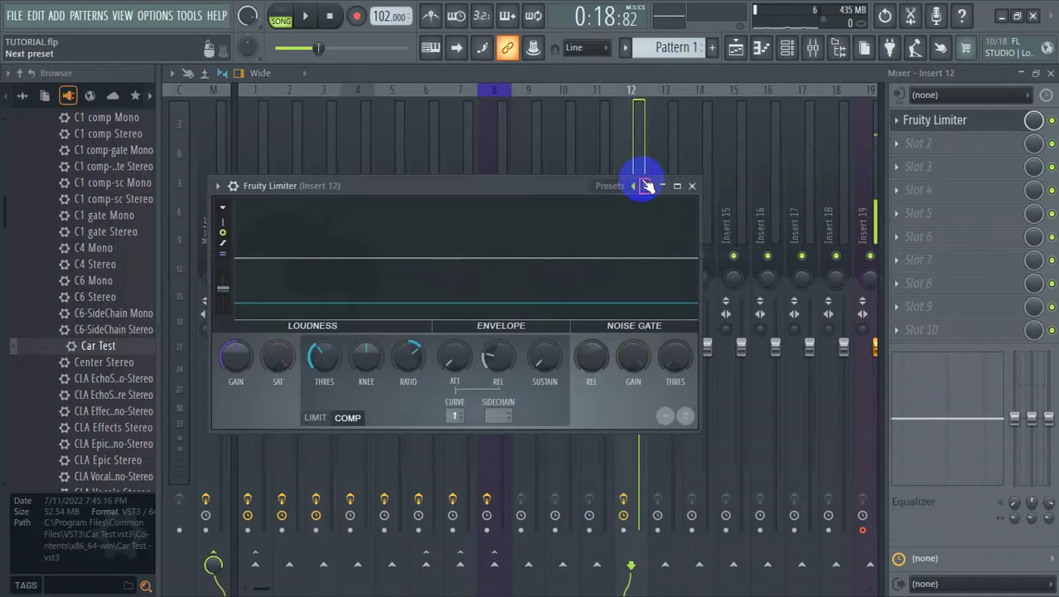
click(693, 187)
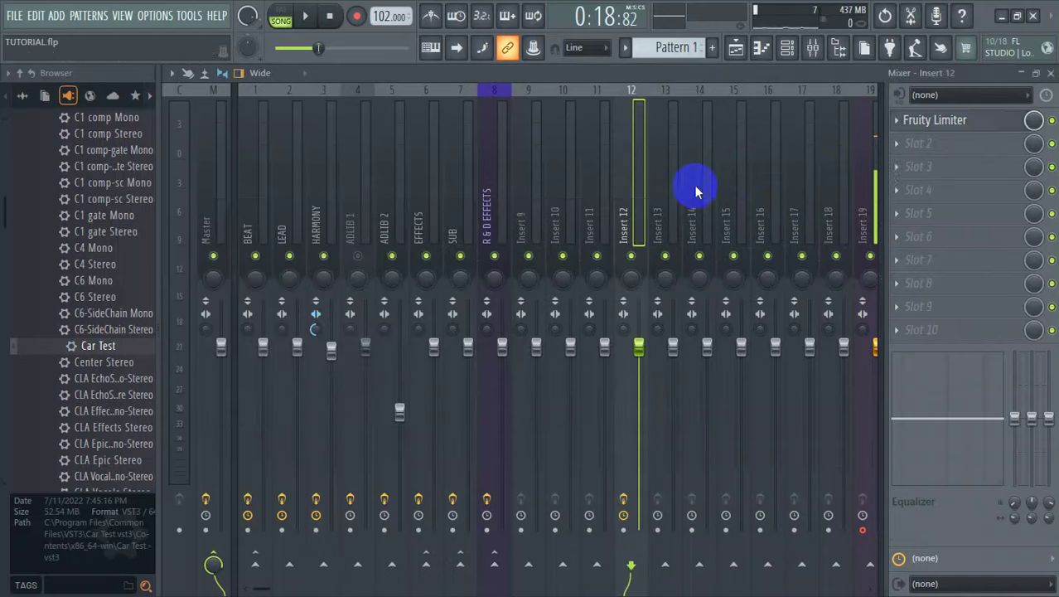
click(898, 124)
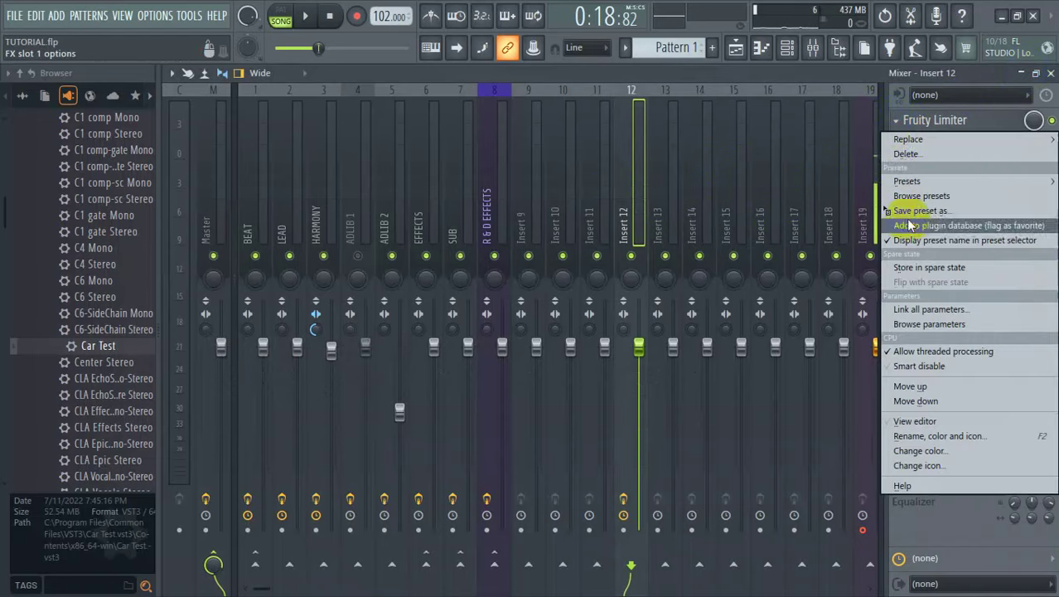
click(916, 154)
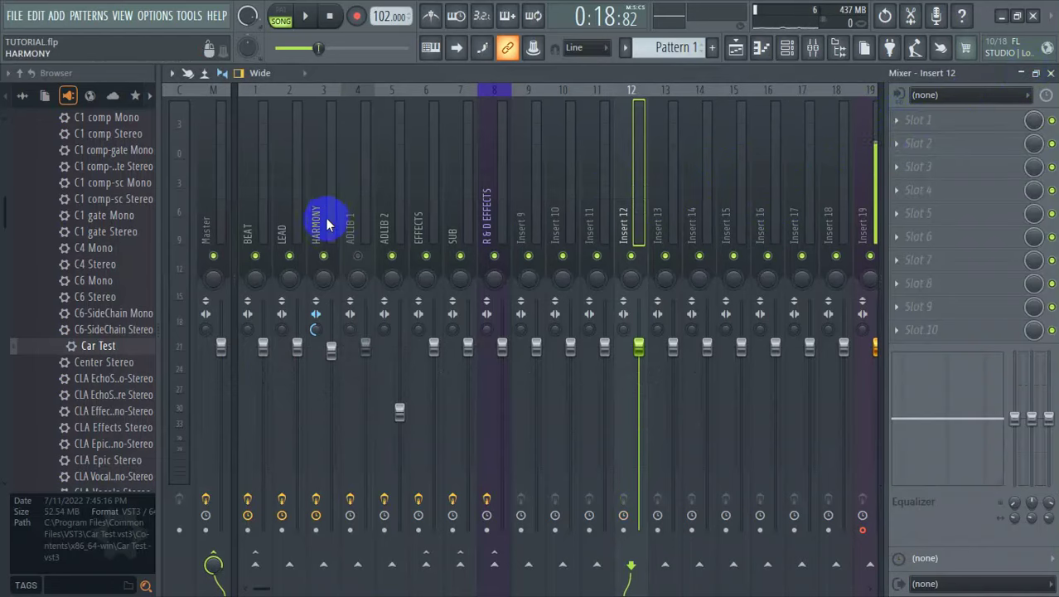
Unmute the ADLIB 1 track and select it to view its effects chain
click(356, 254)
click(361, 221)
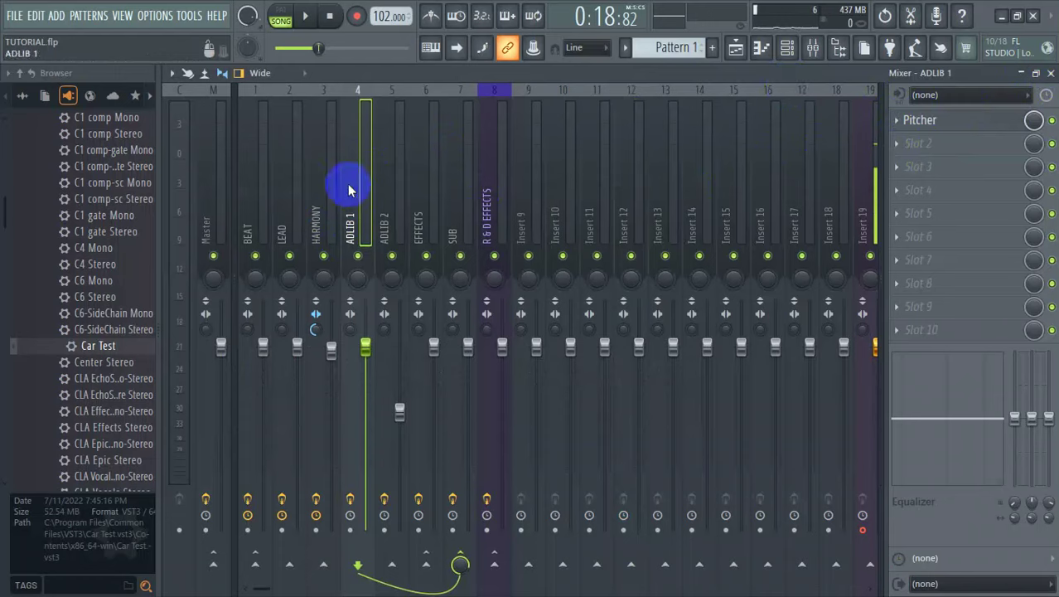
Enable Pitcher on the ADLIB 2 track, set its scale to Minor and its key to E, and close the plugin
click(389, 224)
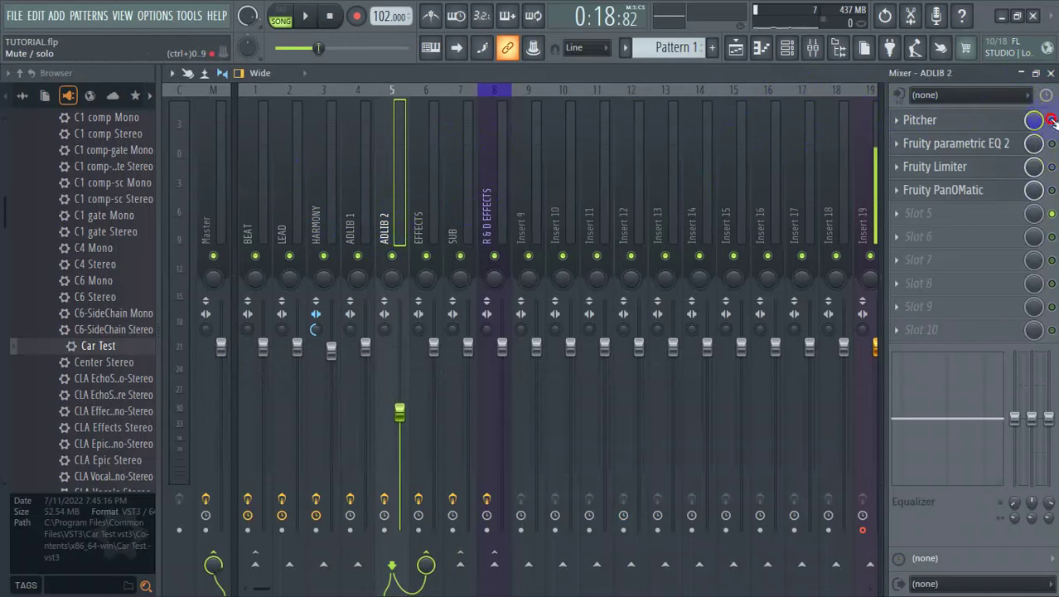
click(907, 120)
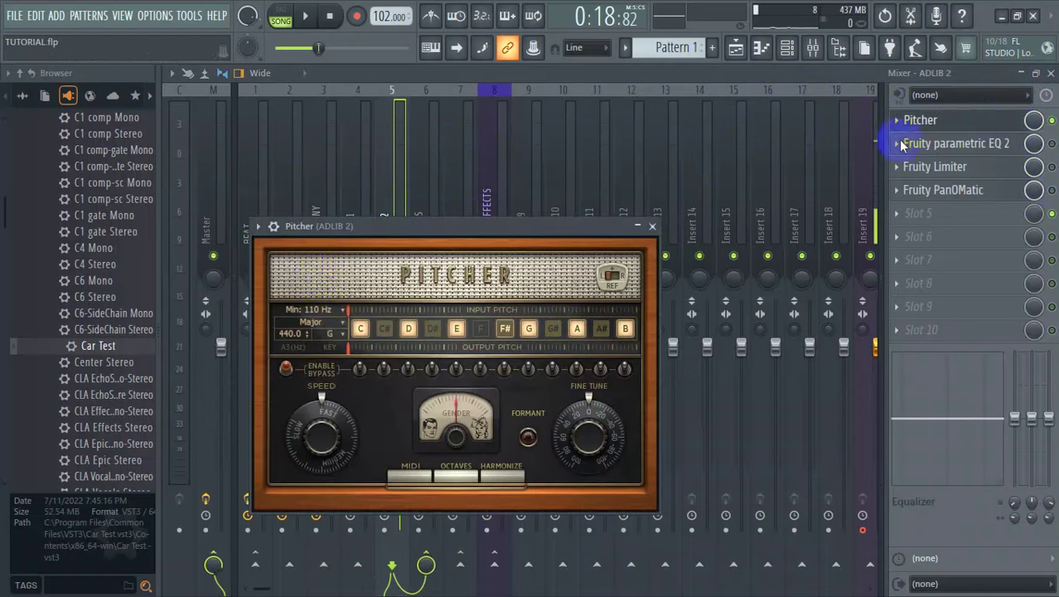
click(314, 323)
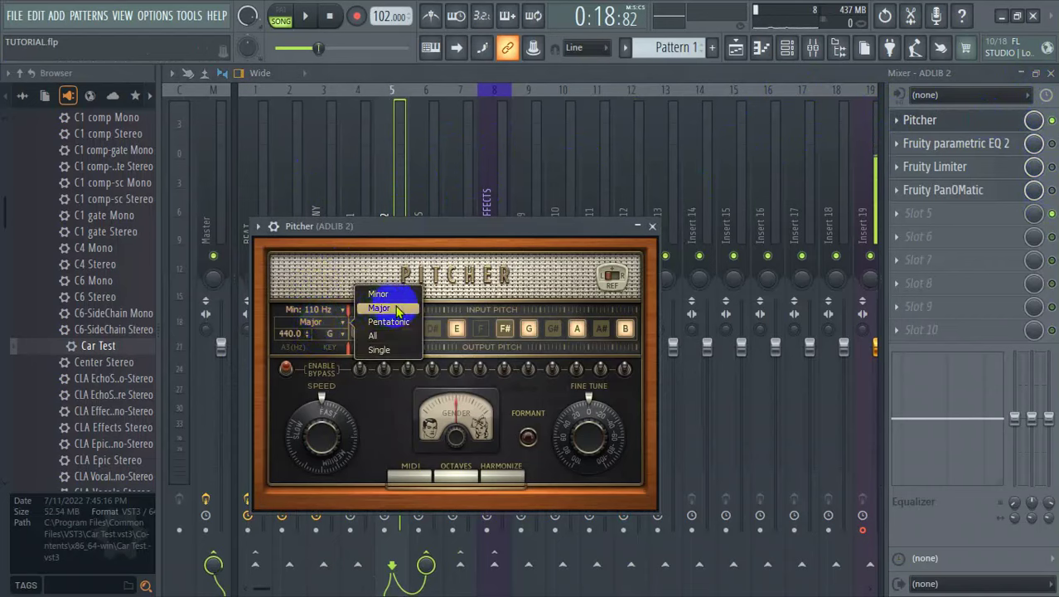
click(384, 294)
click(332, 335)
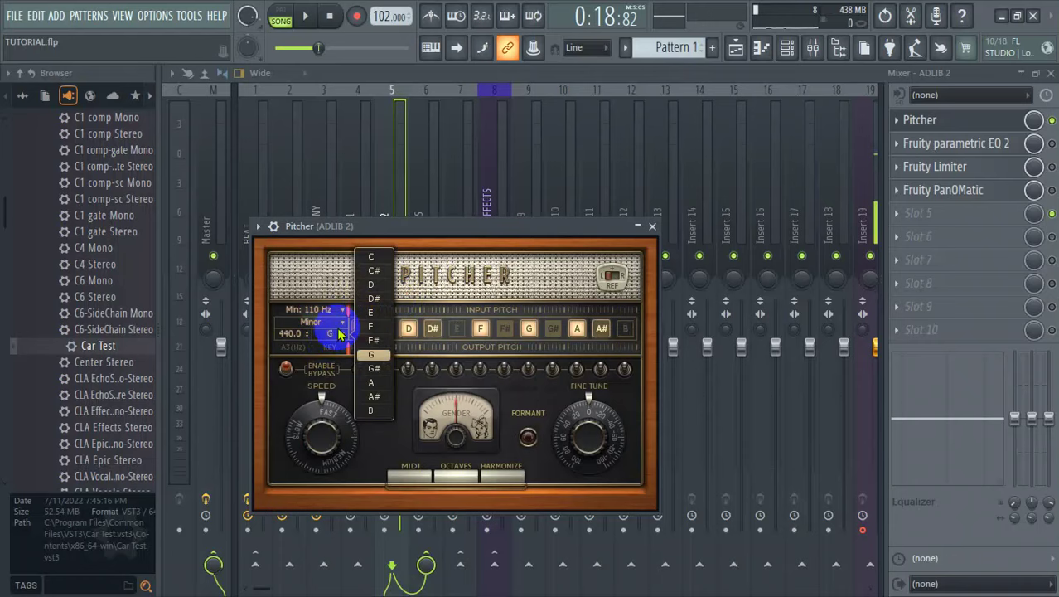
click(369, 310)
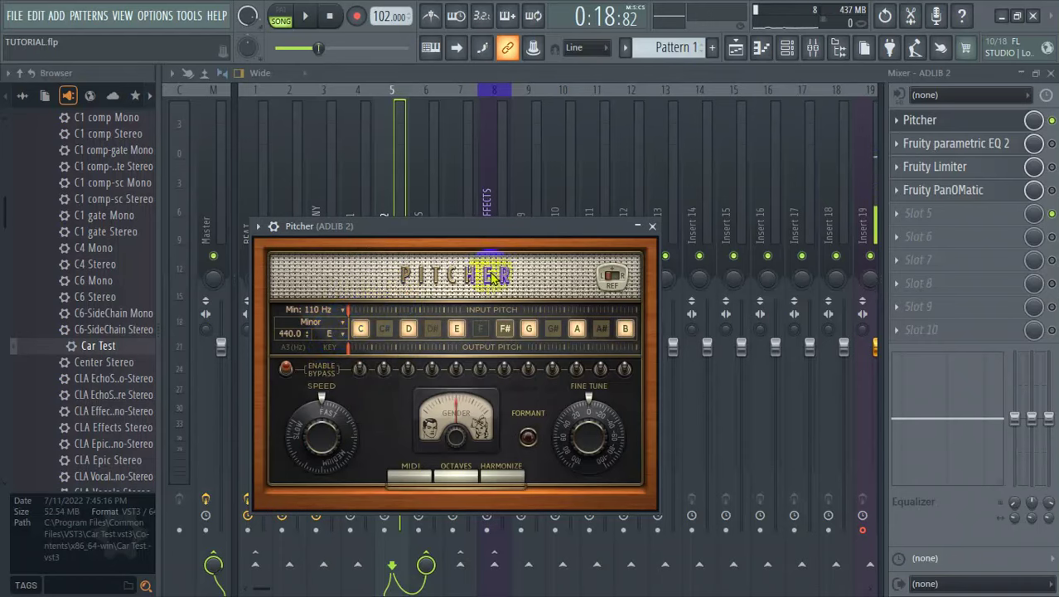
click(651, 226)
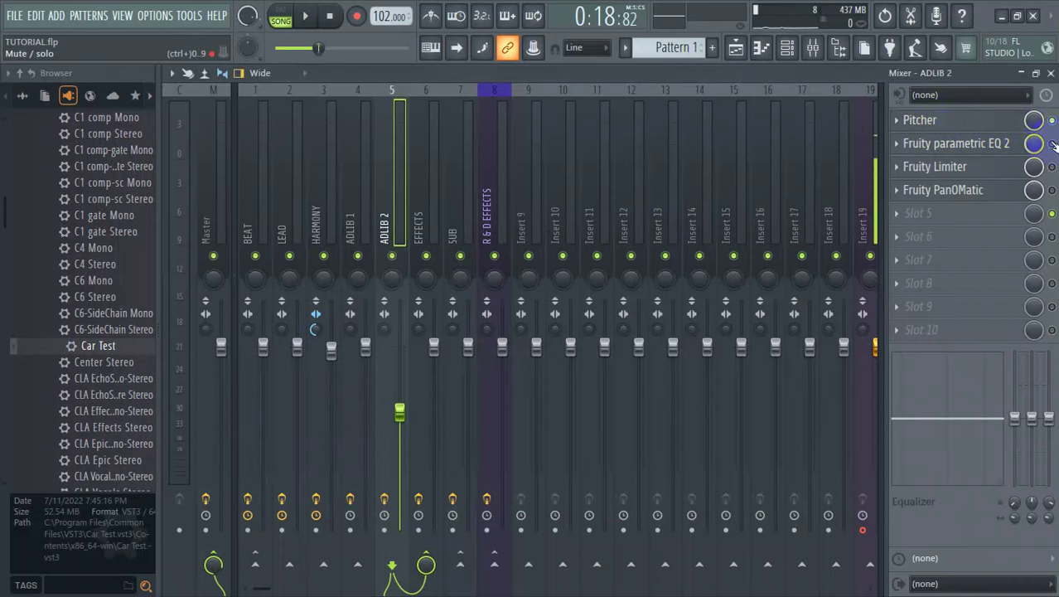
Enable Fruity parametric EQ 2, Fruity Limiter and Fruity PanOMatic on the ADLIB 2 track, reviewing the EQ curve and panning settings
click(995, 145)
drag(459, 375, 461, 380)
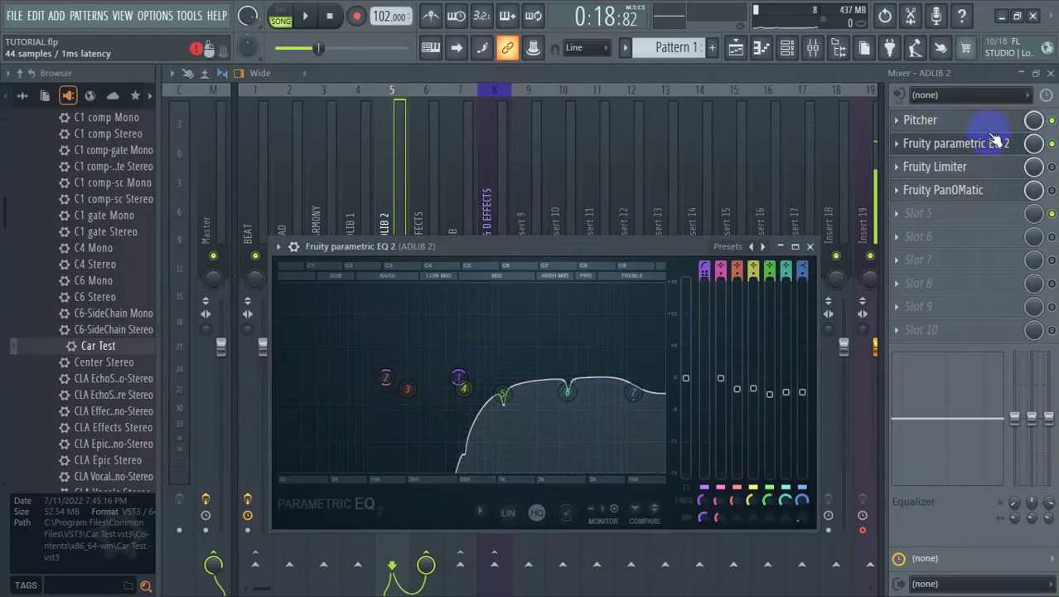
click(811, 247)
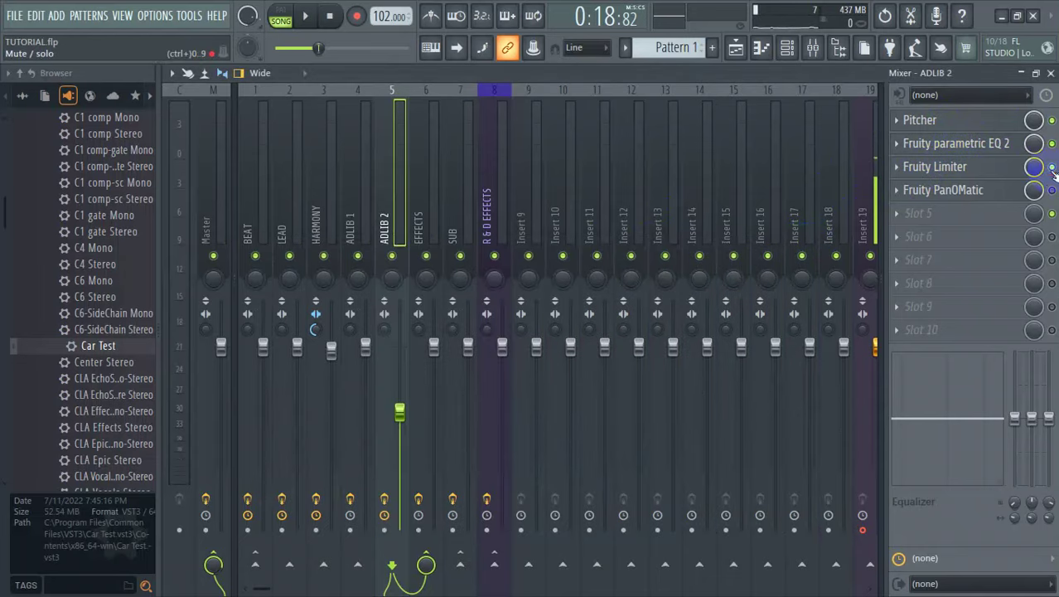
click(958, 199)
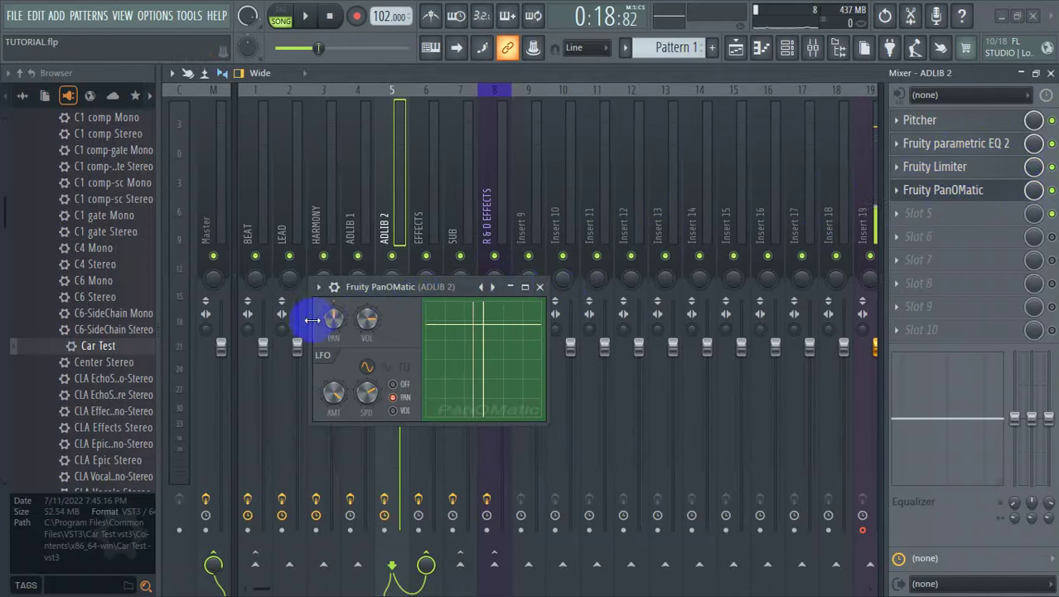
click(539, 286)
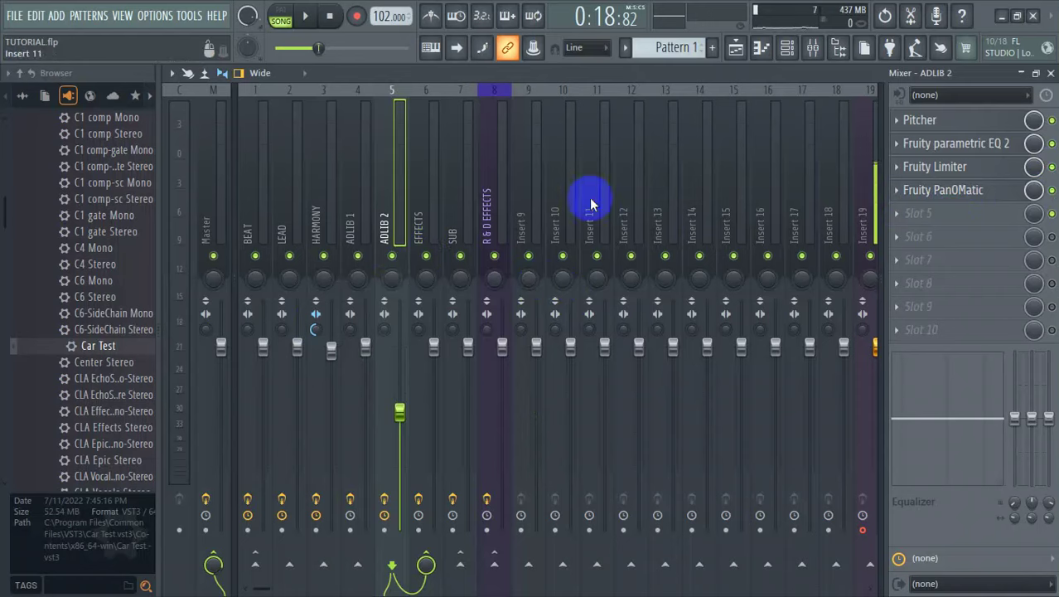
Enable Fruity Reeverb 2 on the EFFECTS track, look through its preset list without choosing one, and close the plugin
click(430, 224)
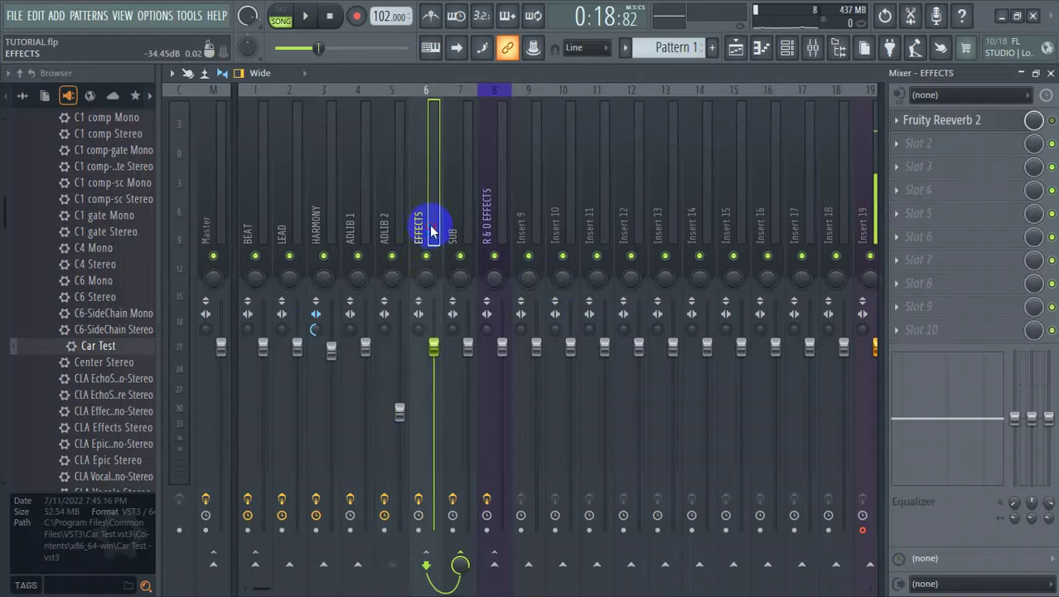
click(968, 121)
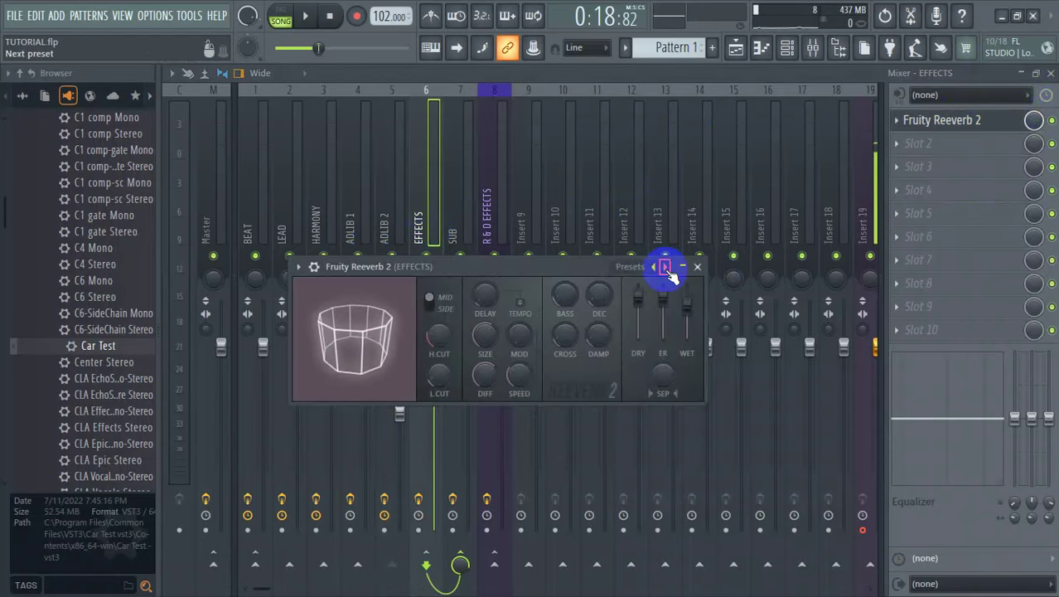
right_click(668, 276)
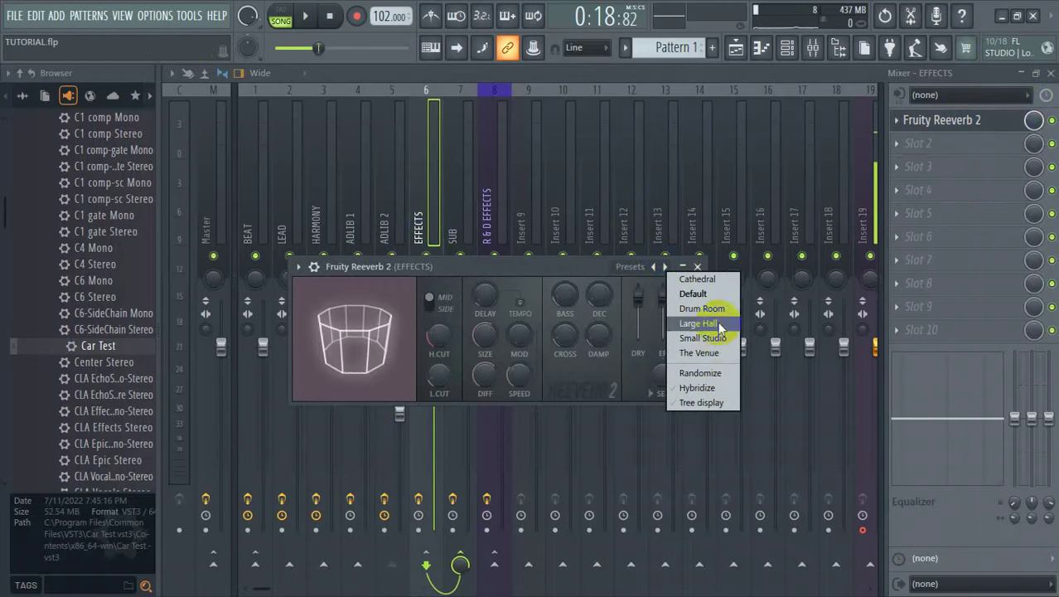
click(572, 288)
click(693, 267)
click(697, 266)
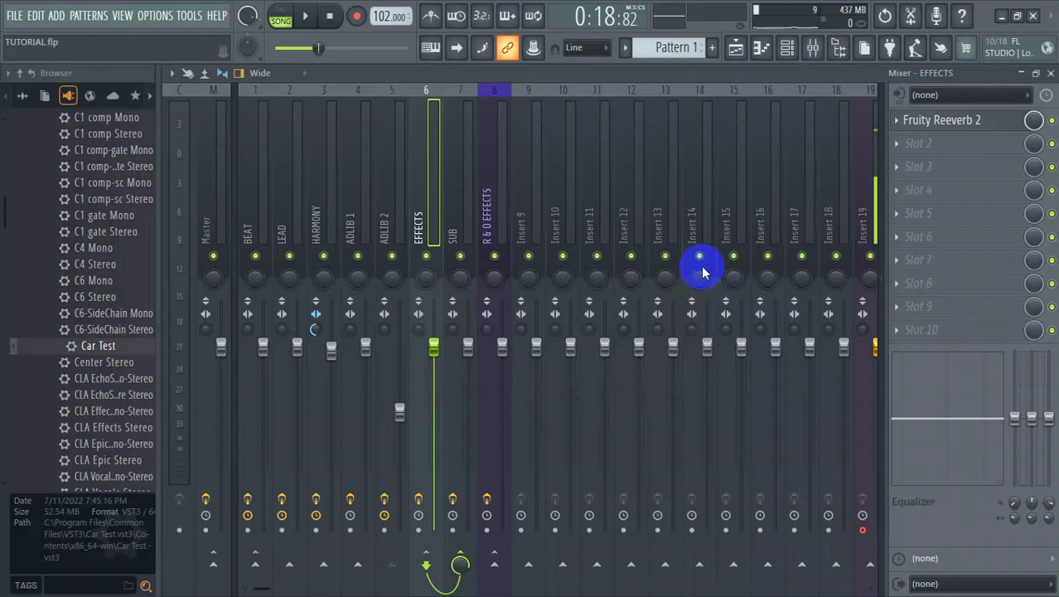
click(434, 218)
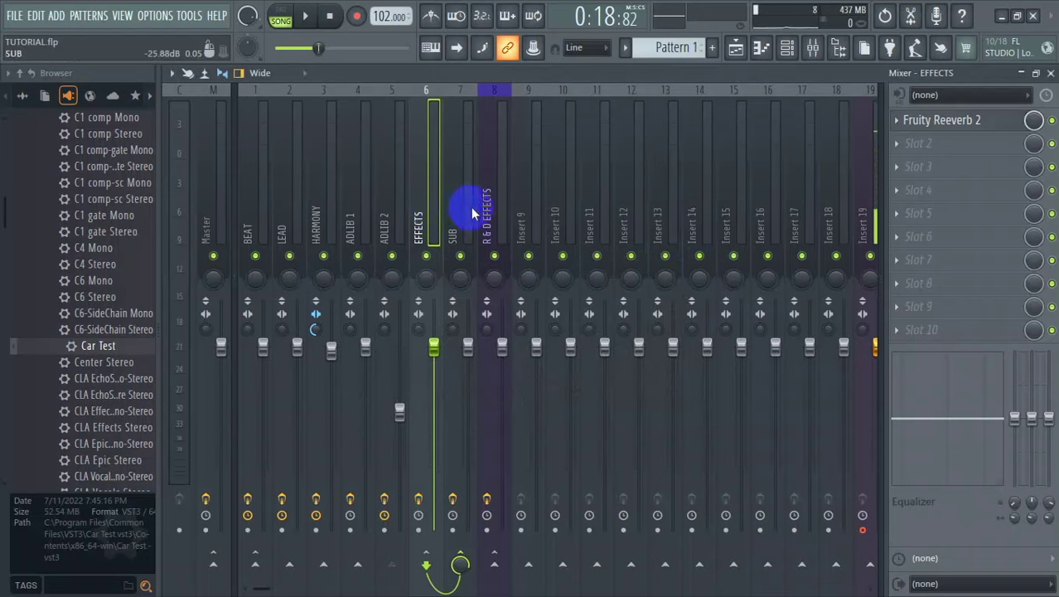
Enable Fruity Limiter on the SUB track, review its compressor settings while playing the song, and close it
click(471, 215)
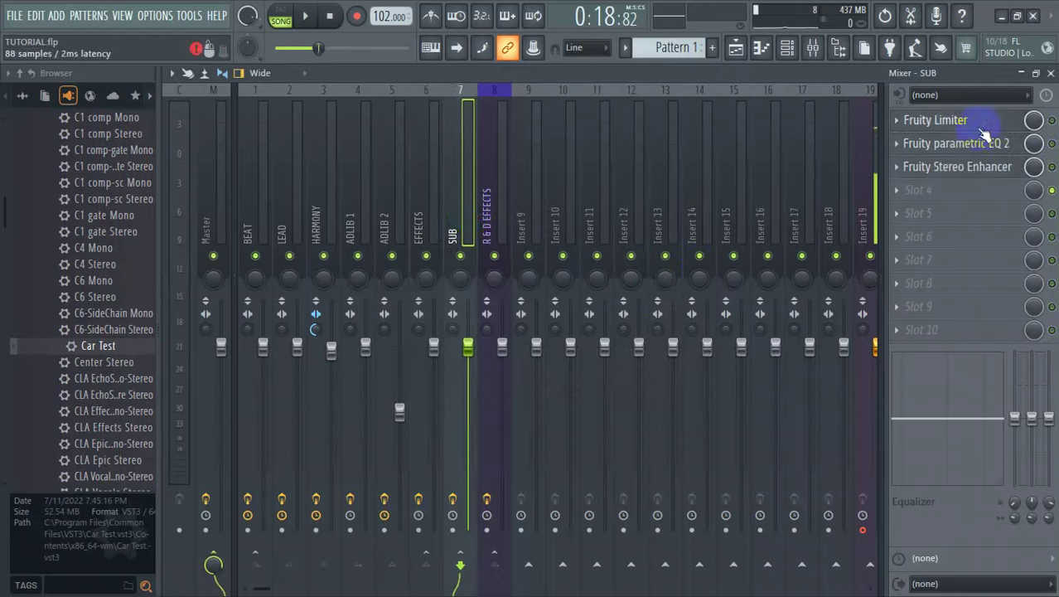
click(985, 121)
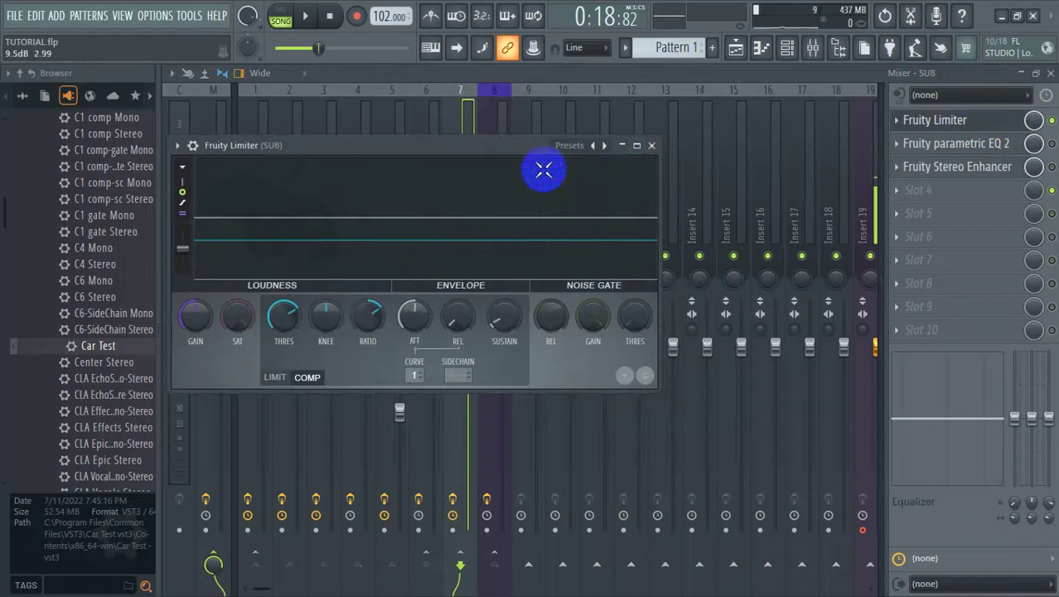
key(space)
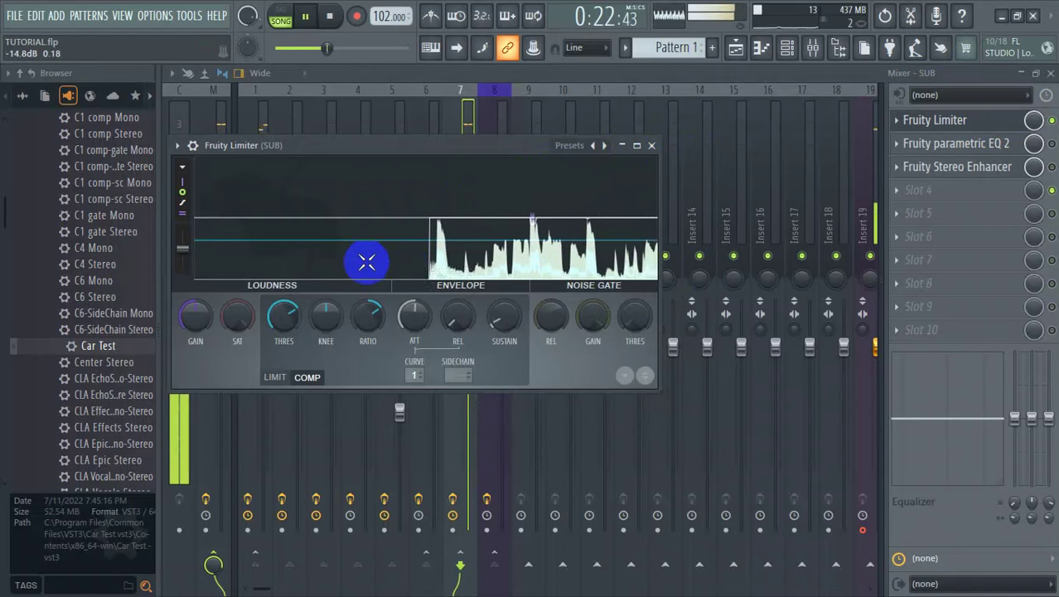
key(space)
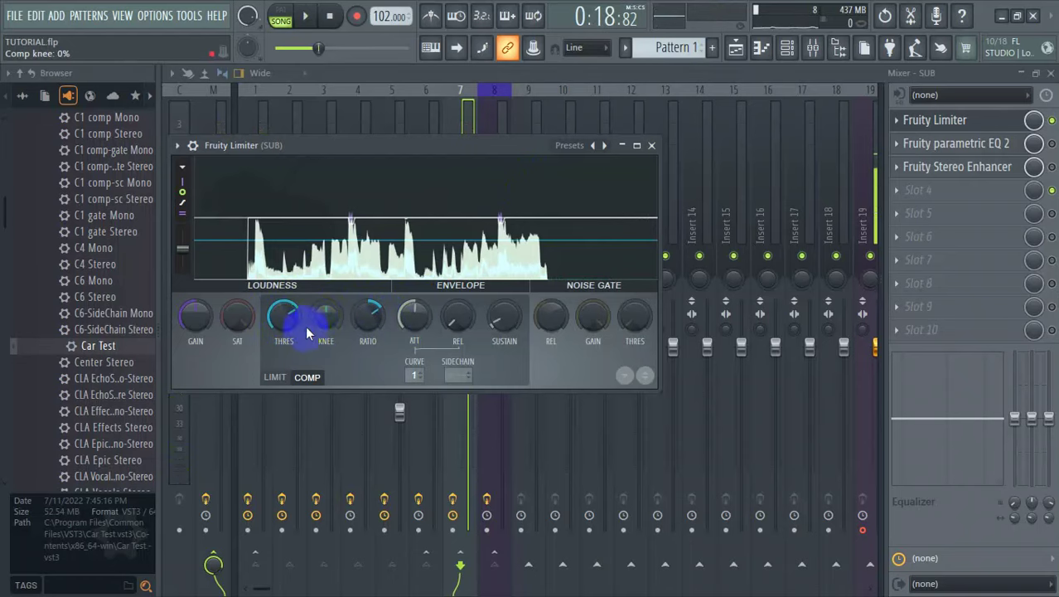
click(652, 145)
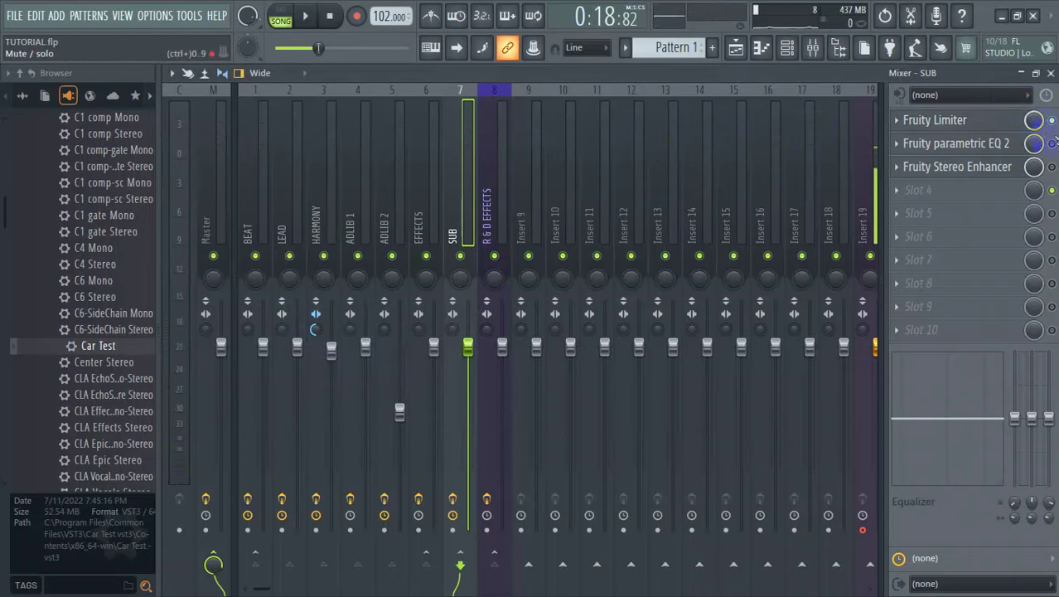
Enable Fruity parametric EQ 2 on the SUB track and review its bands, then enable Fruity Stereo Enhancer and play the song
click(941, 143)
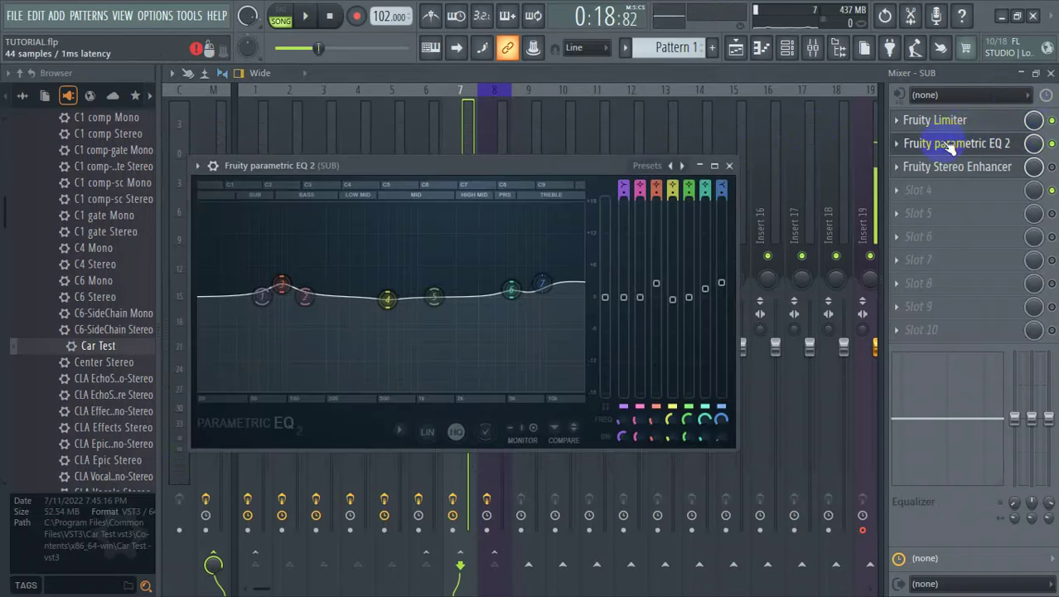
drag(292, 281, 290, 286)
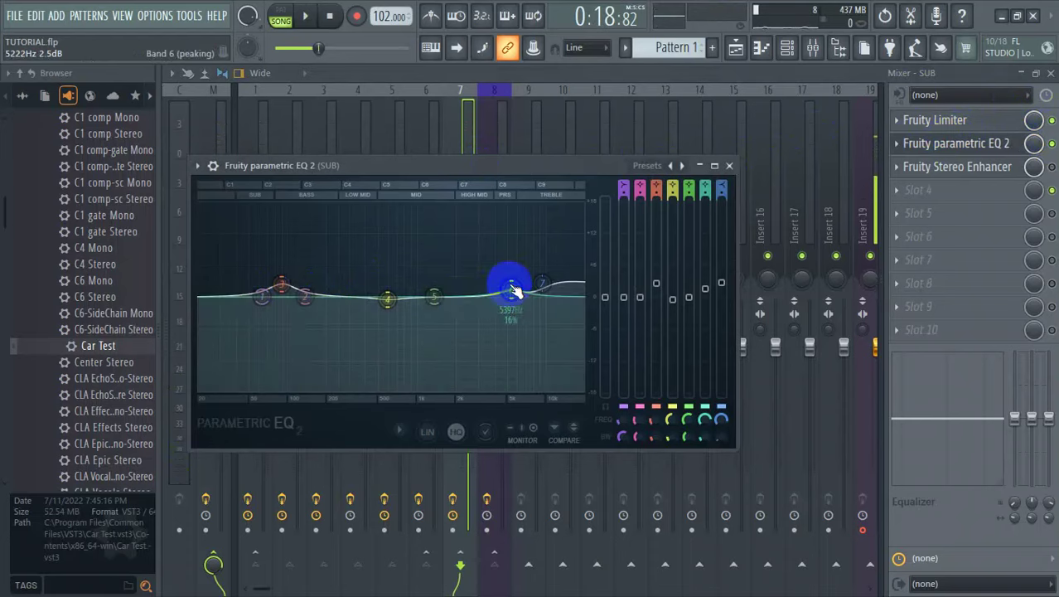
mouse_move(550, 289)
mouse_down()
mouse_move(509, 297)
mouse_move(532, 279)
mouse_up()
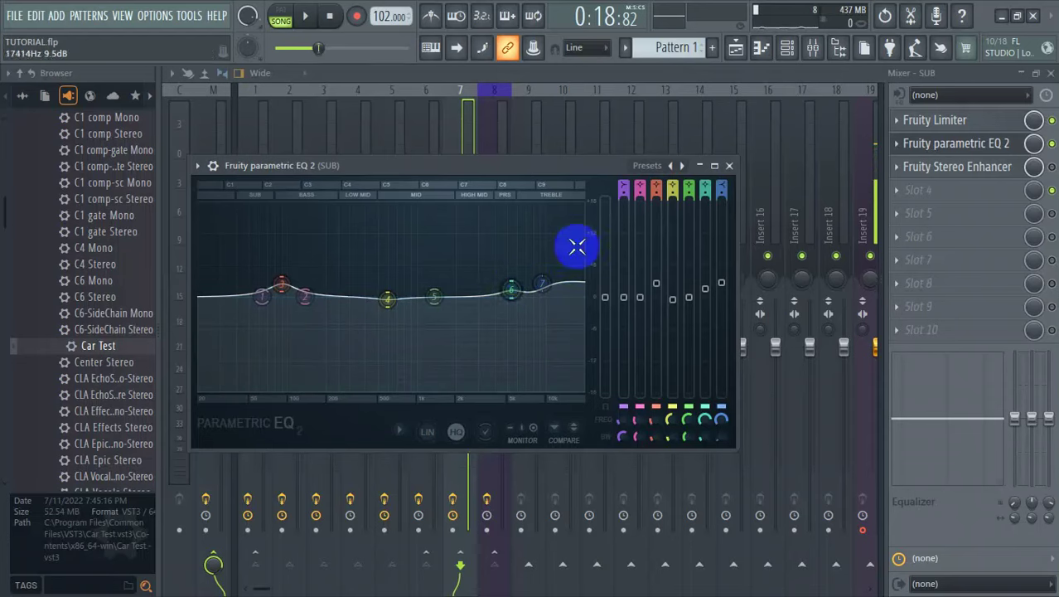
click(731, 165)
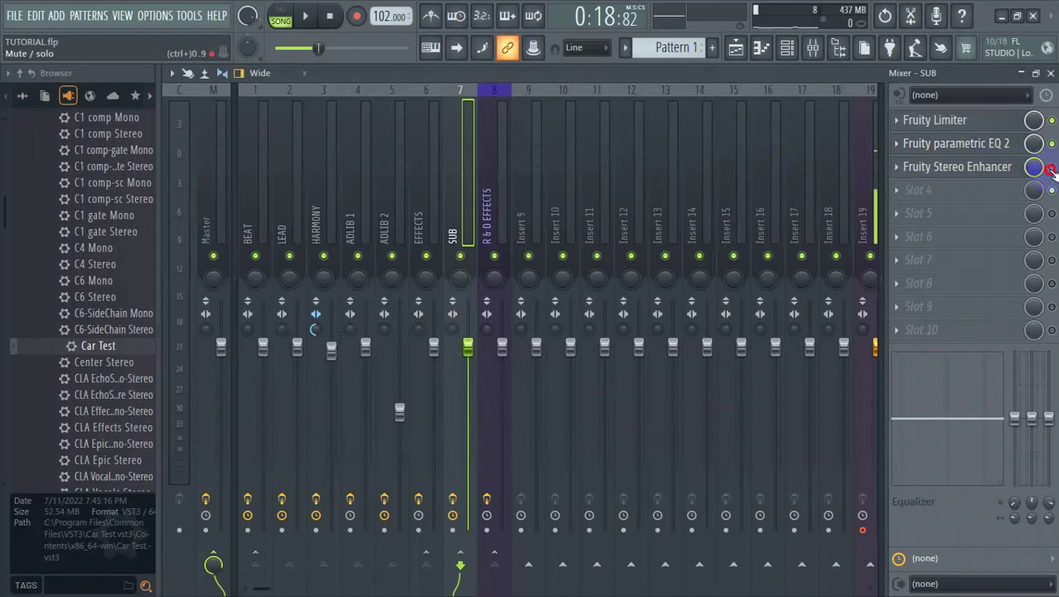
key(space)
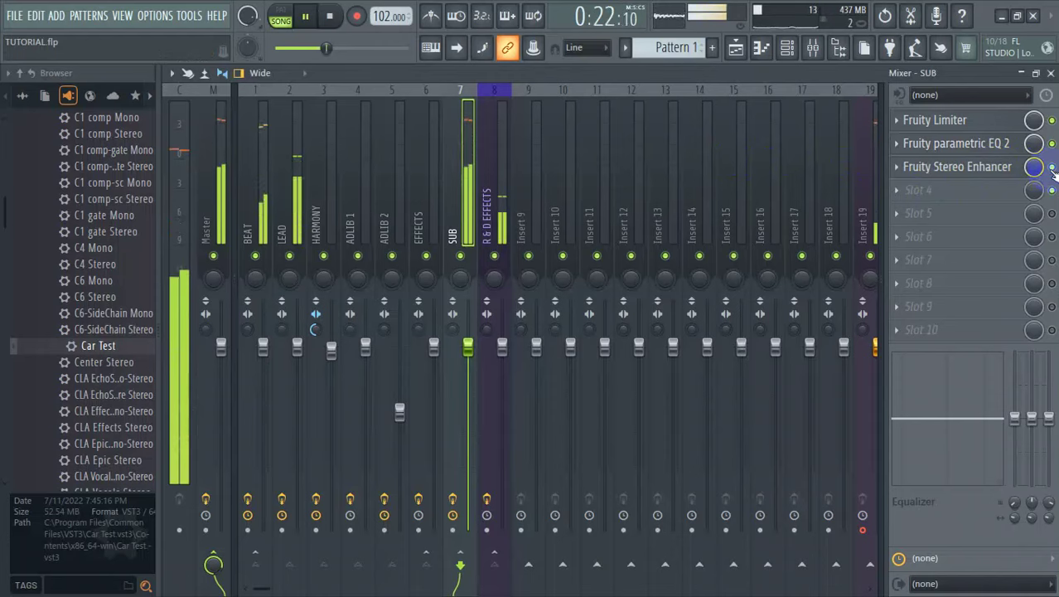
Stop the song, enable Fruity parametric EQ 2 on the Master track, review its EQ bands and close it
key(space)
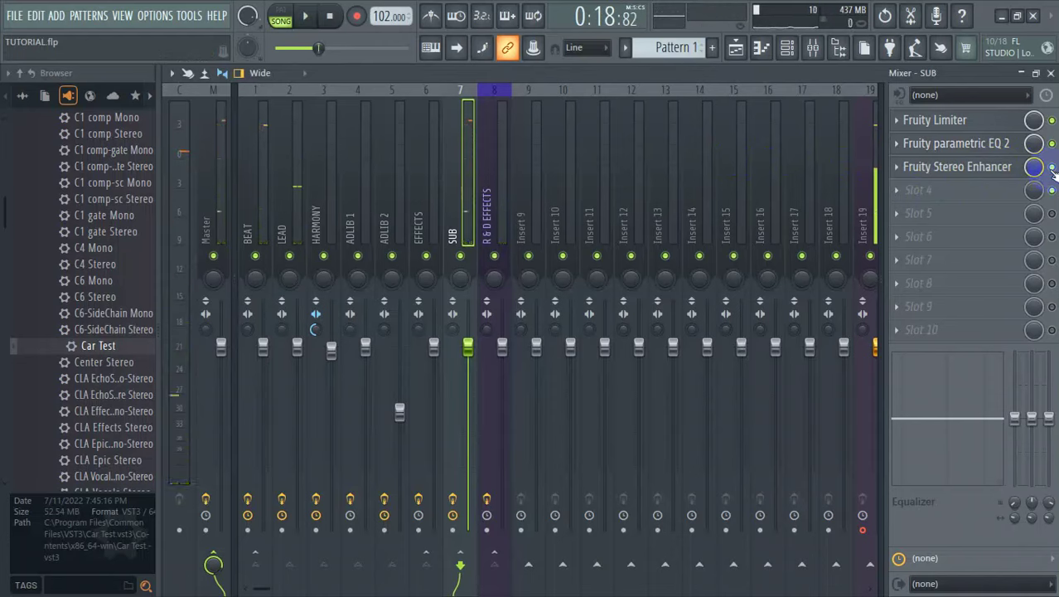
click(213, 199)
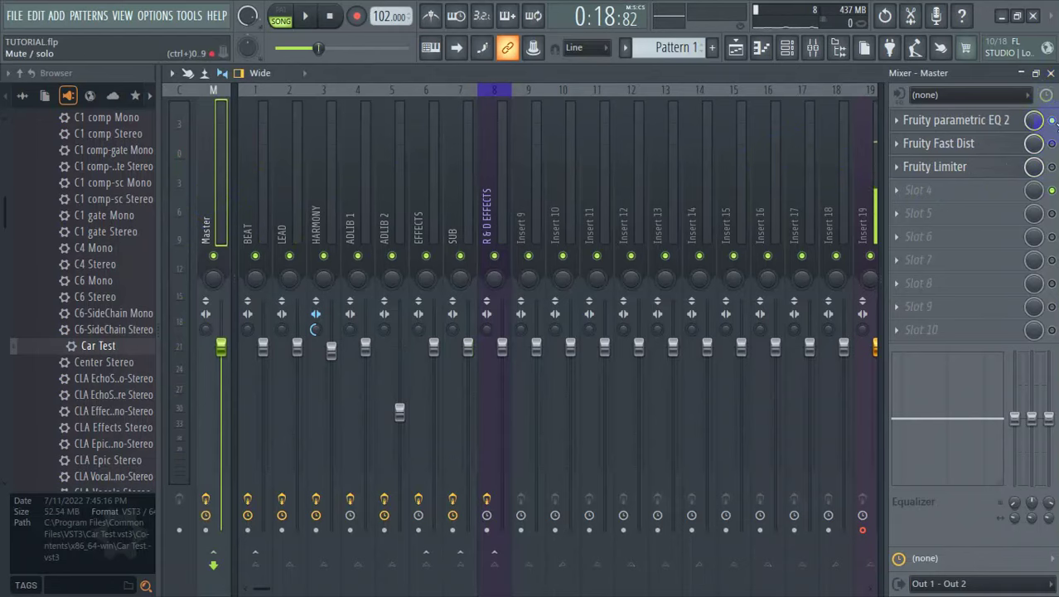
click(966, 136)
click(610, 184)
click(463, 327)
click(402, 323)
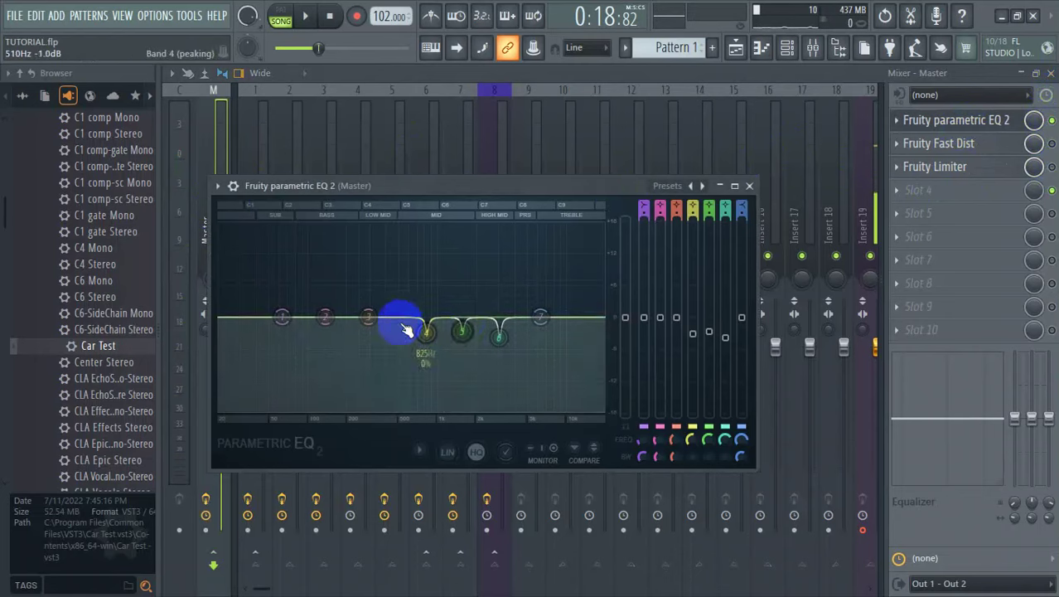
click(750, 187)
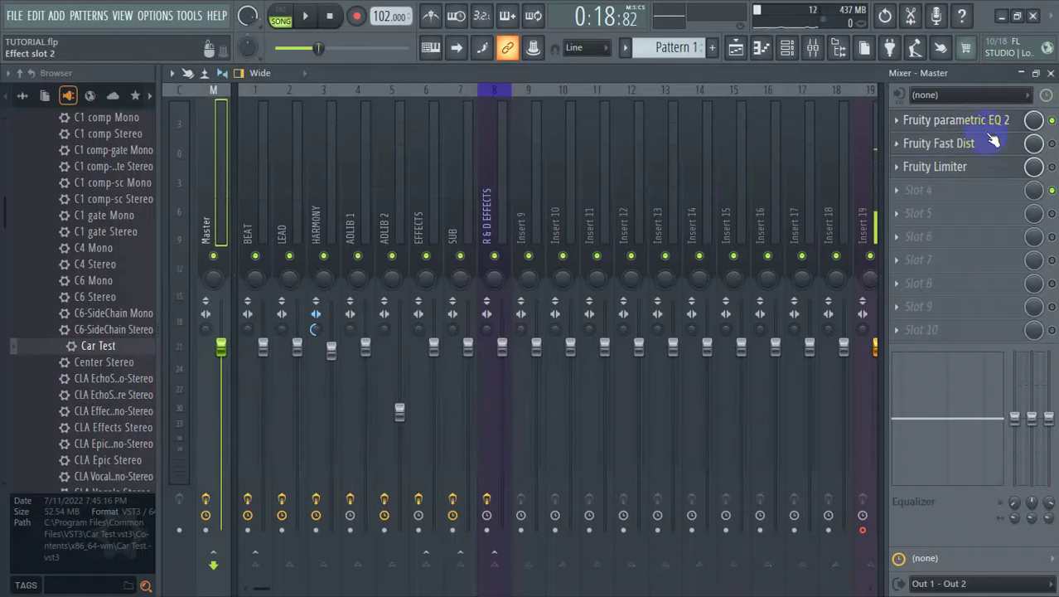
Enable Fruity Fast Dist on the Master track and review its settings while playing the song
click(941, 143)
click(1052, 145)
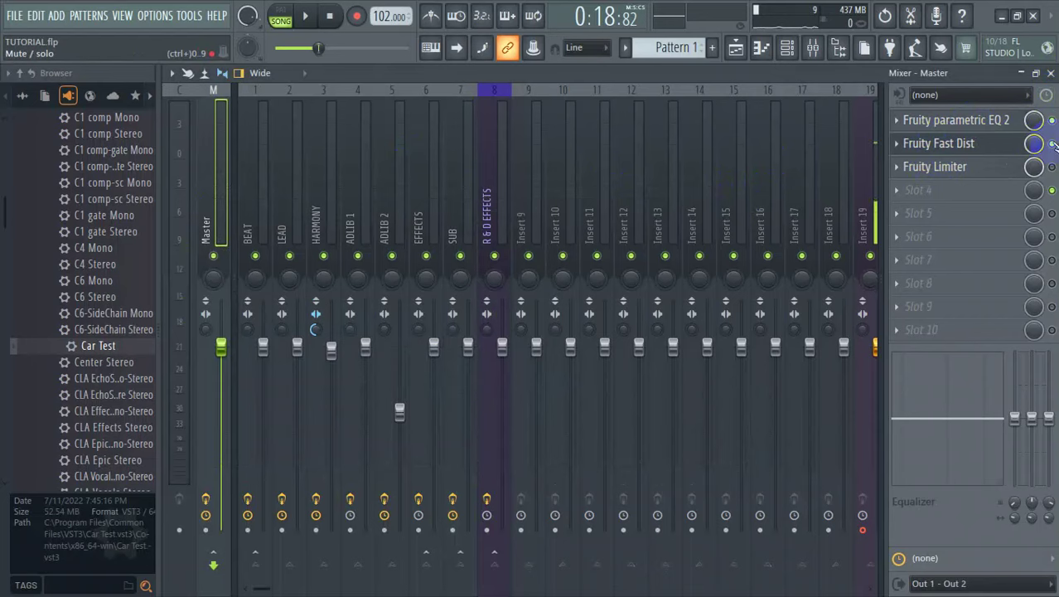
key(space)
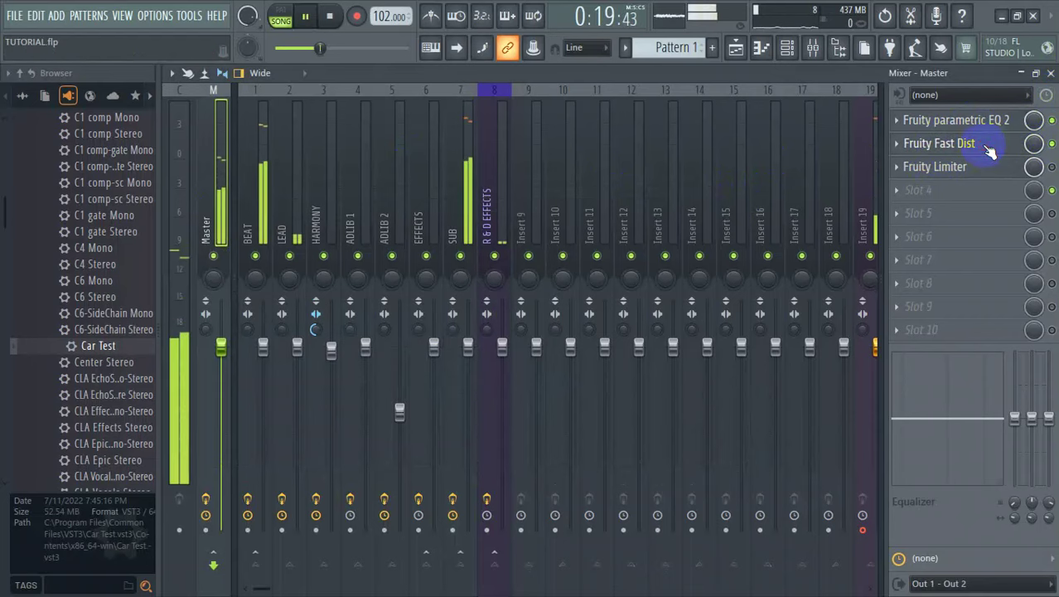
click(957, 146)
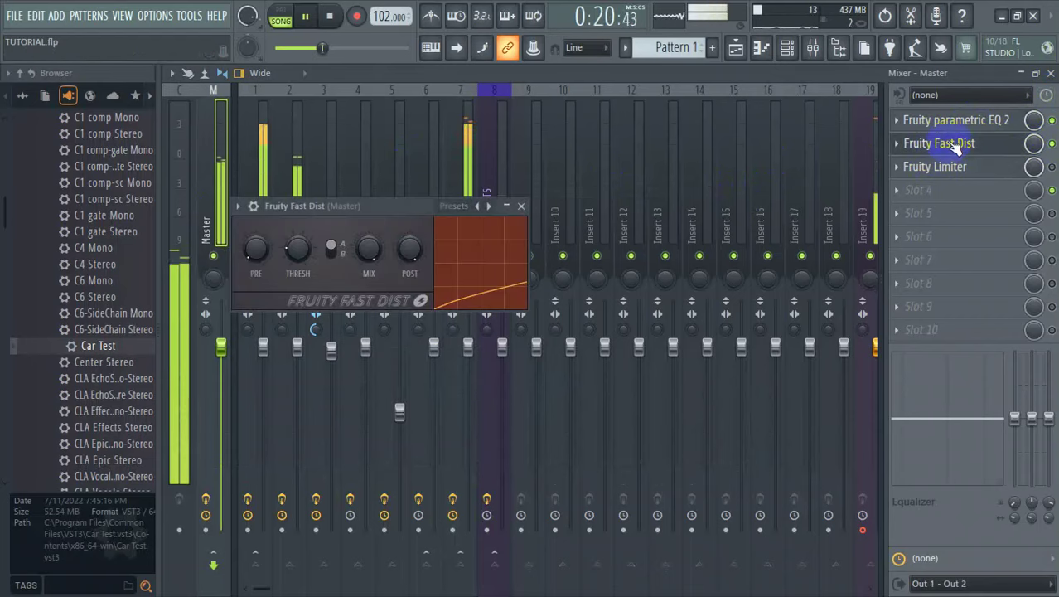
click(239, 212)
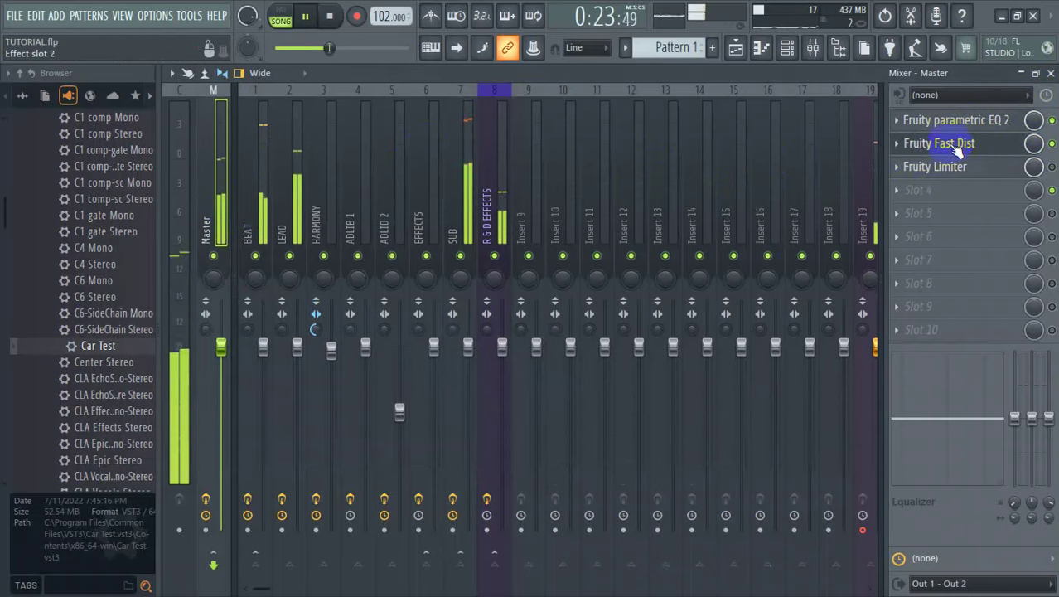
key(space)
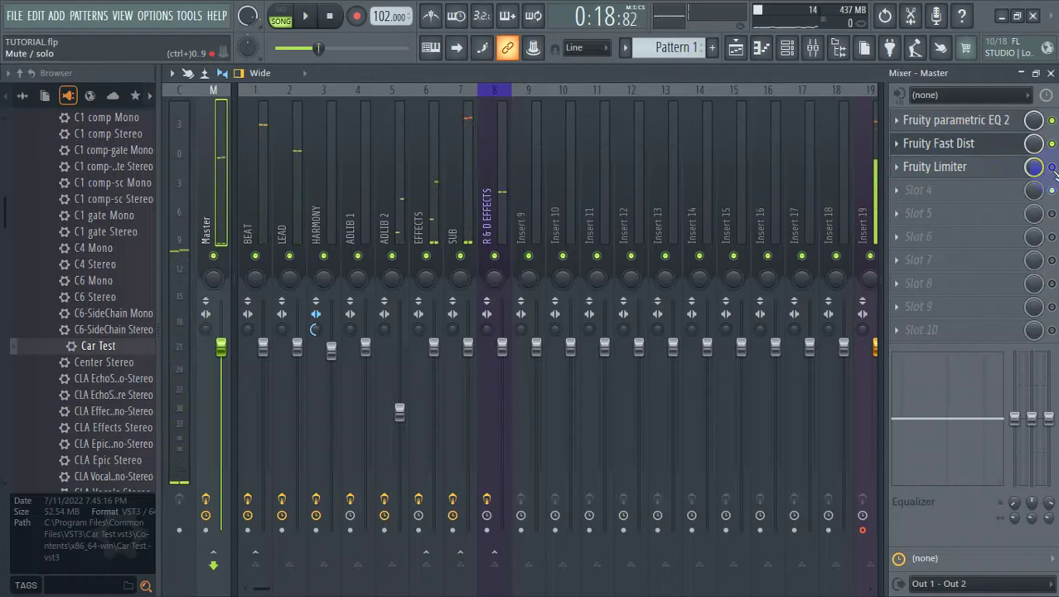
Enable Fruity Limiter on the Master track, review its limiter settings while playing the song, and close it
click(920, 167)
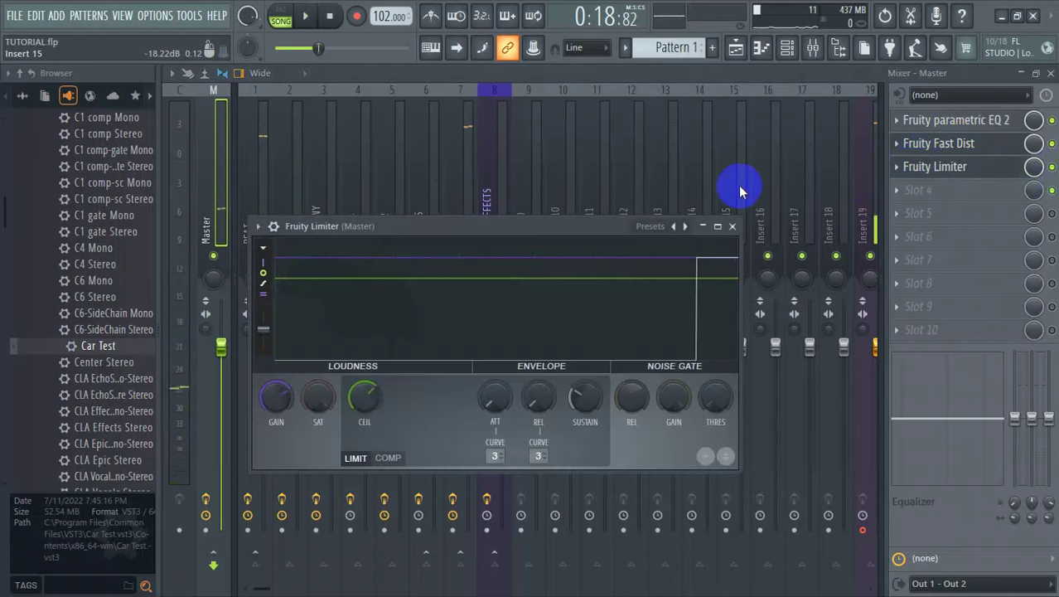
key(space)
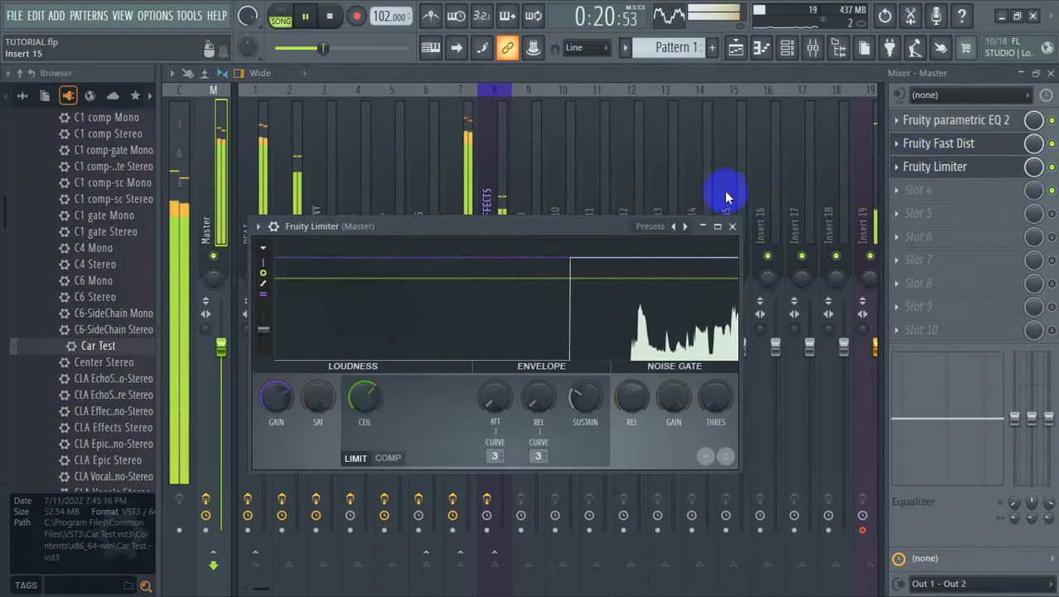
click(729, 226)
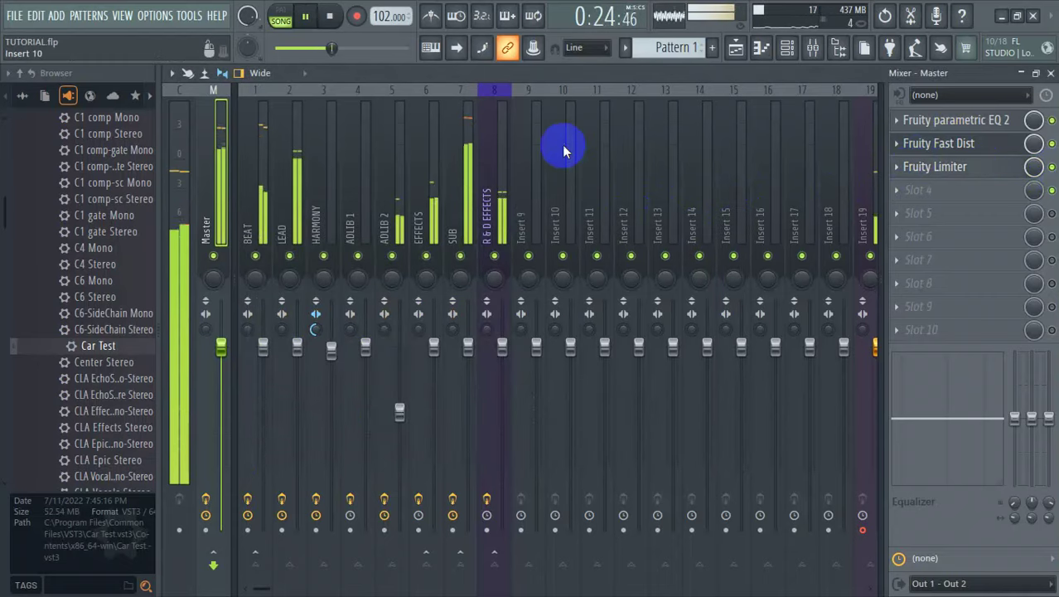
key(space)
Play the full mix with the ADLIB 2 track selected, and again with the Master track selected
click(395, 191)
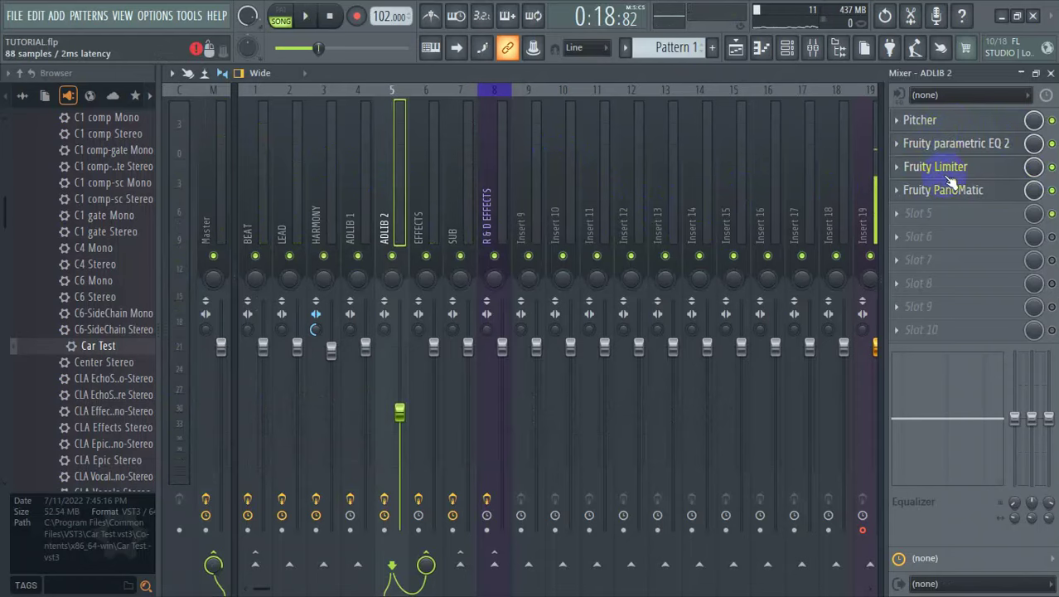
key(space)
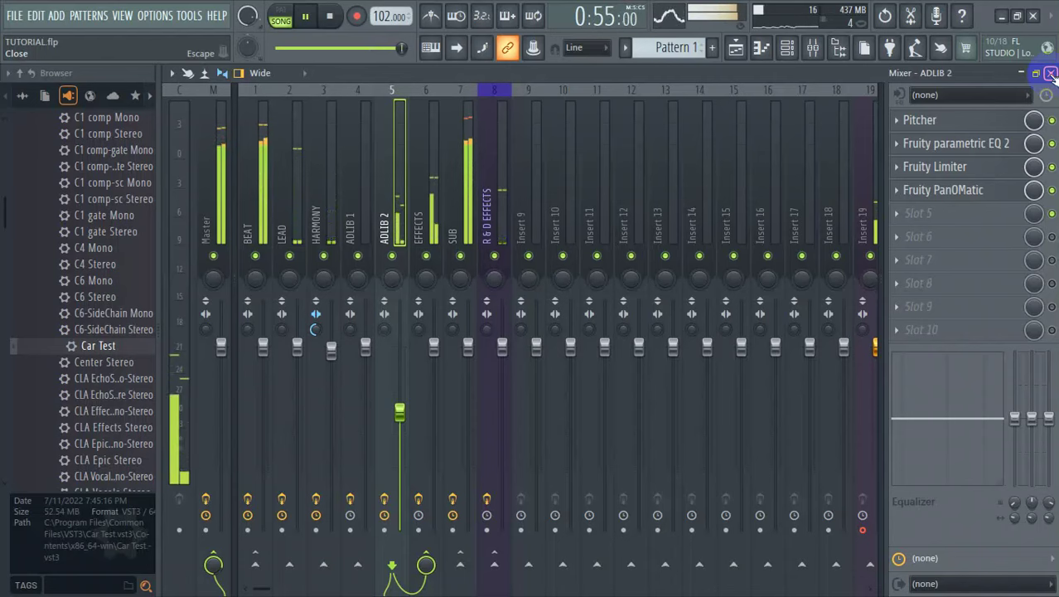
key(space)
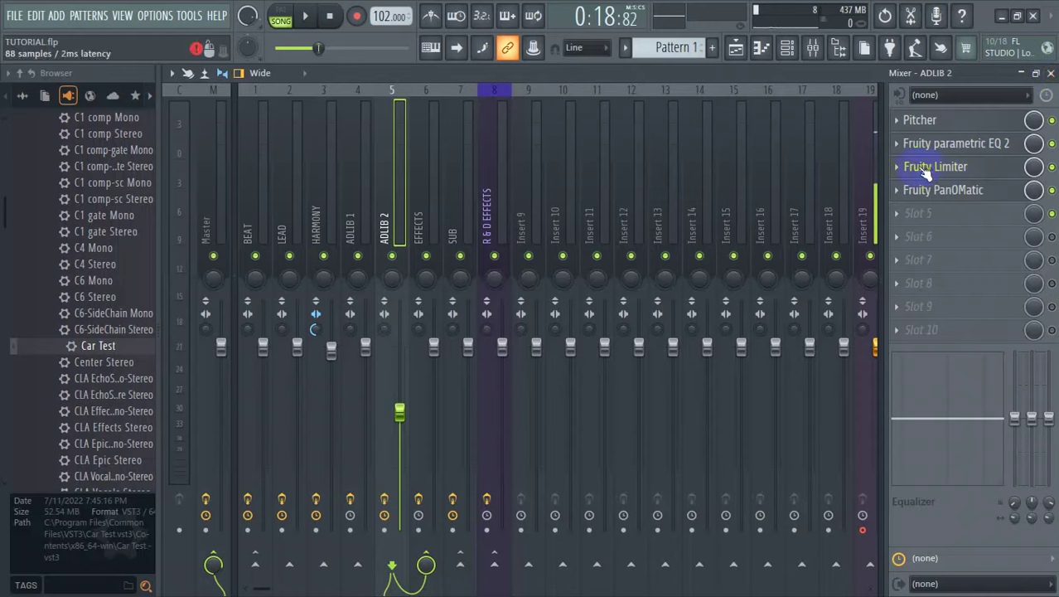
click(224, 139)
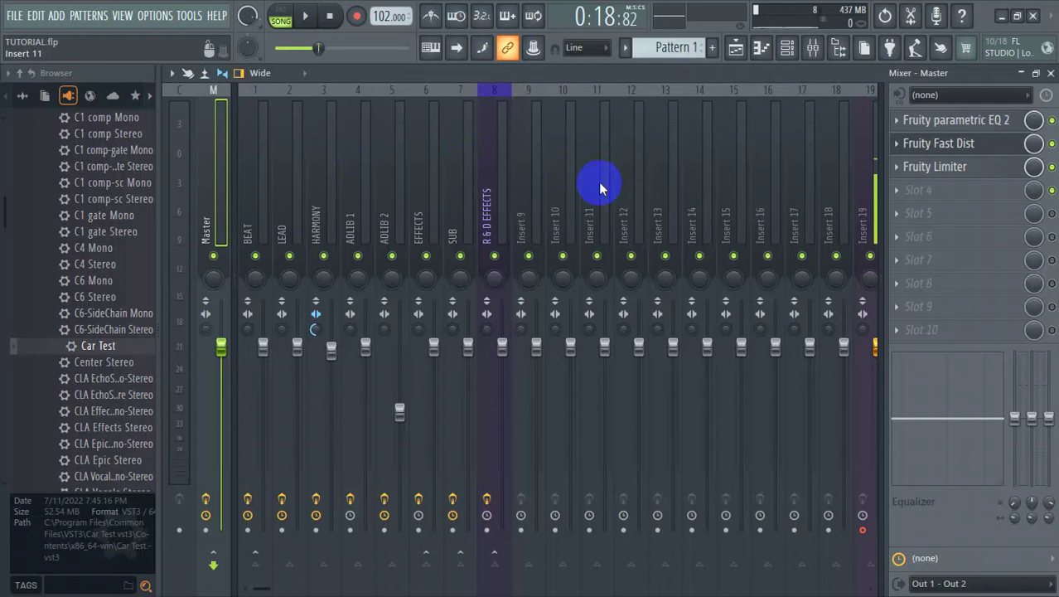
key(space)
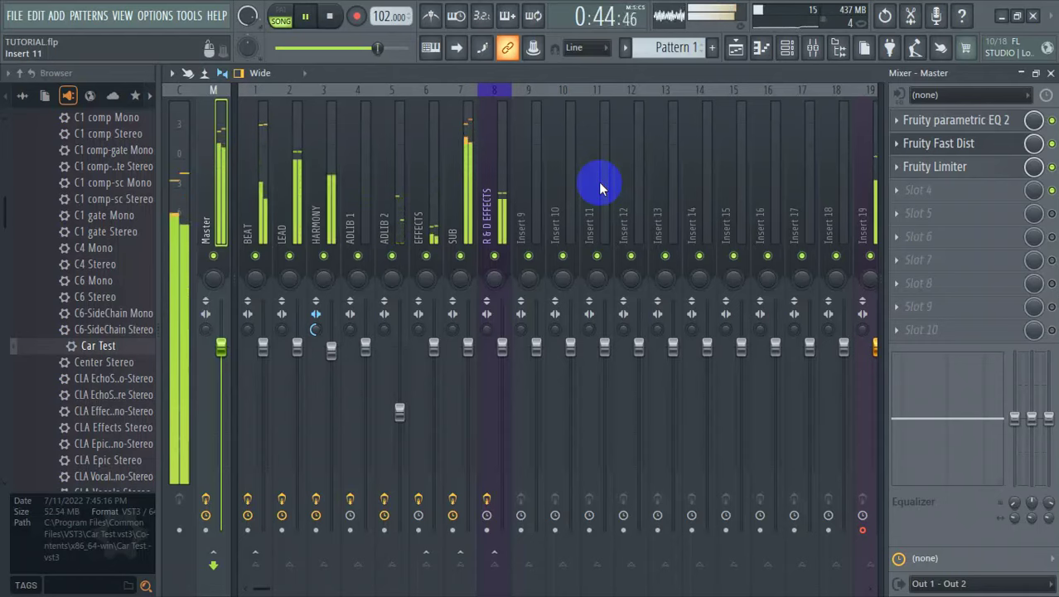
key(space)
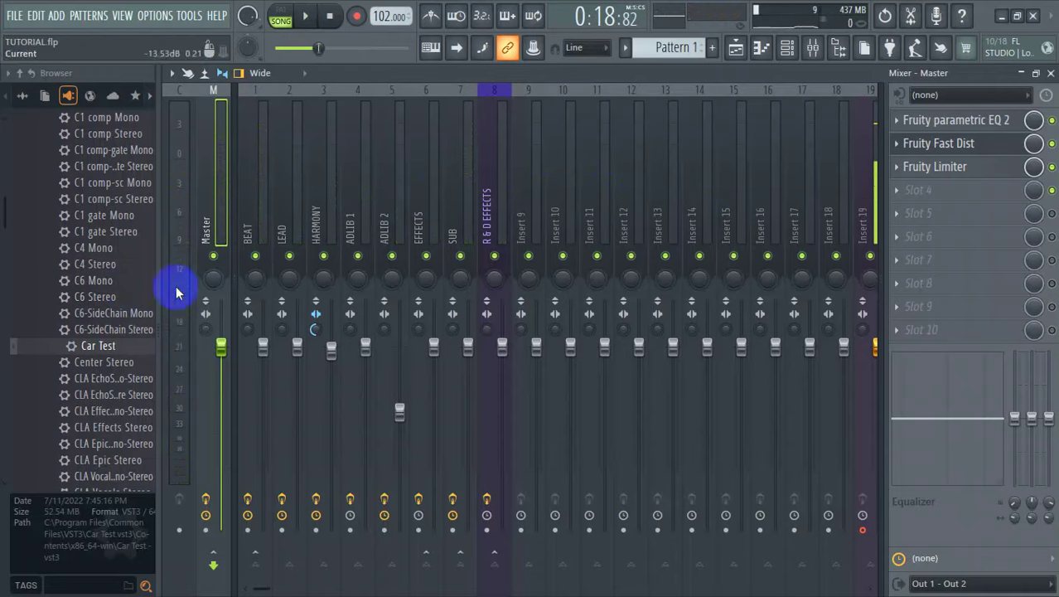
Add the Car Test plugin to slot 5 of the Master track and play the song with that slot bypassed
drag(72, 343, 104, 351)
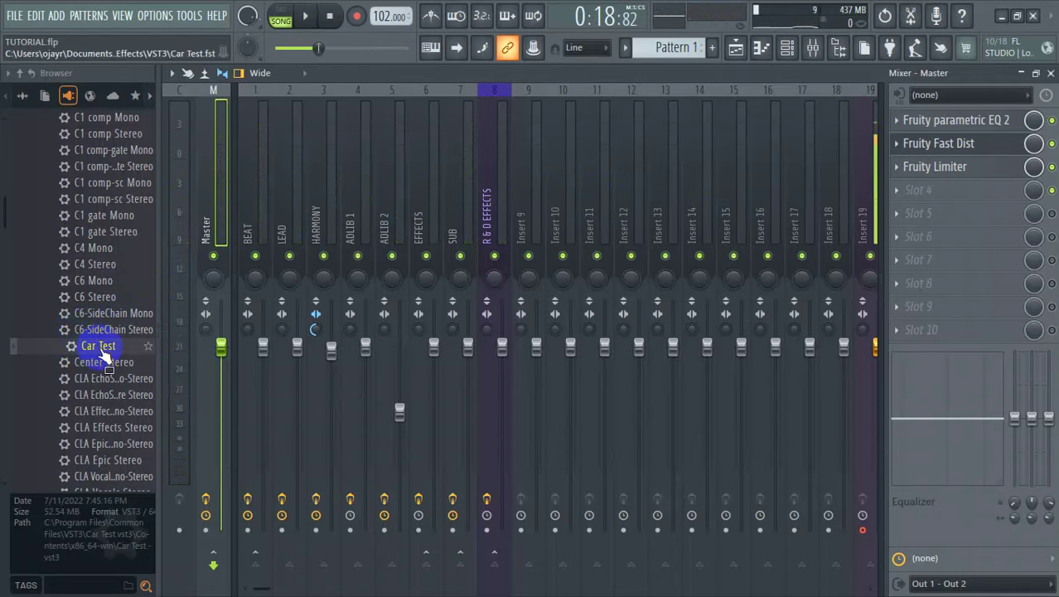
drag(100, 349, 914, 216)
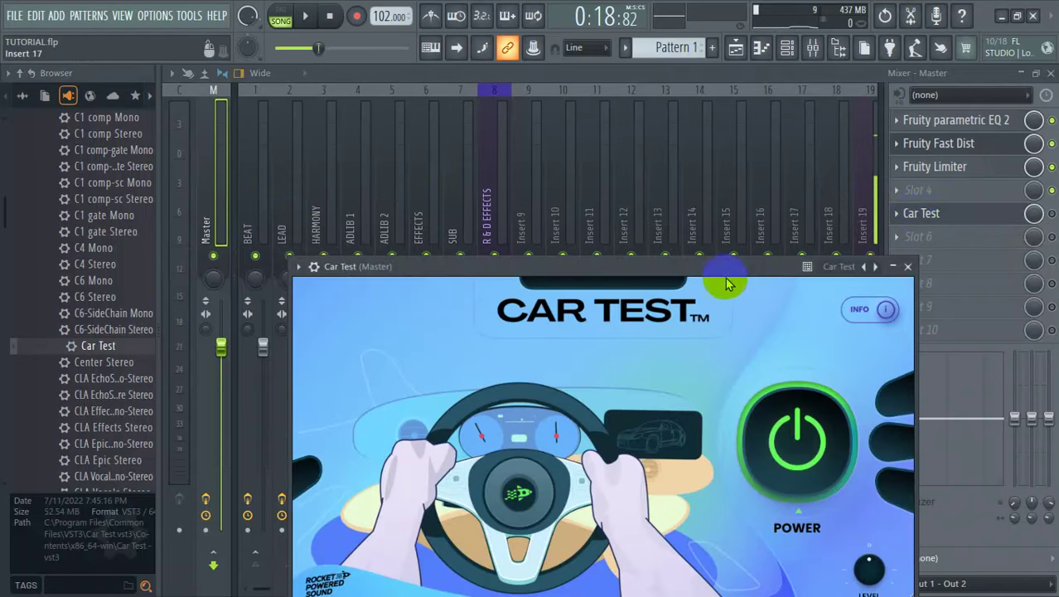
drag(696, 270, 601, 133)
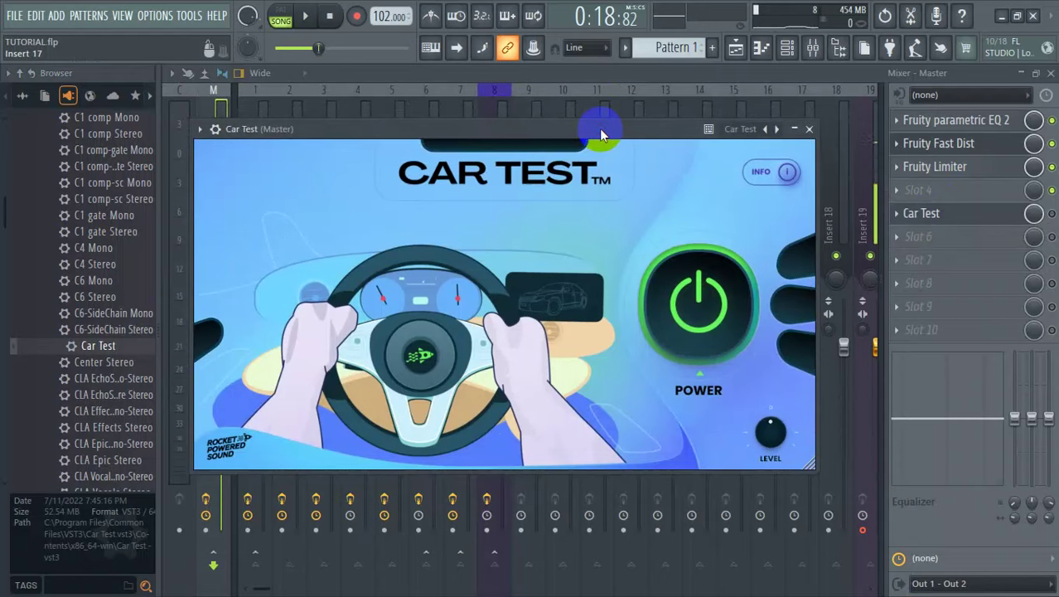
key(space)
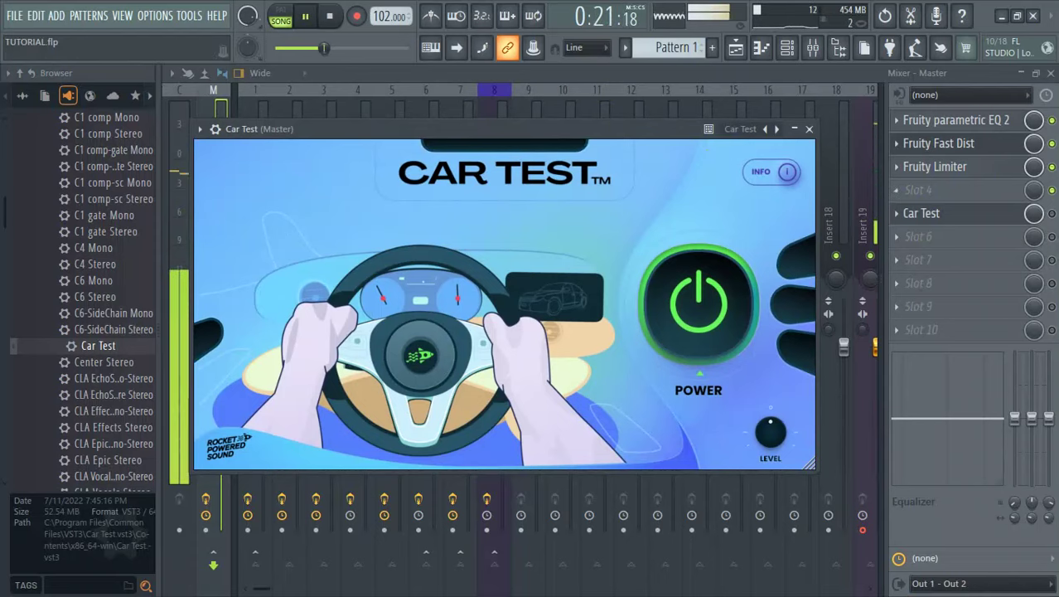
key(space)
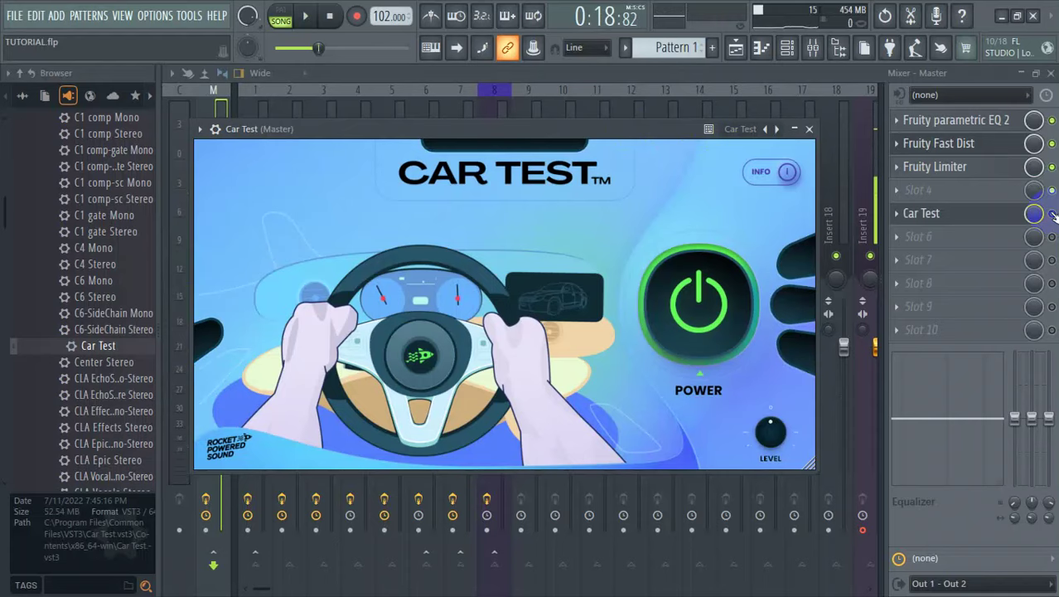
Enable Car Test on the Master track, play the song through it, and switch off the plugin's power for comparison
key(Escape)
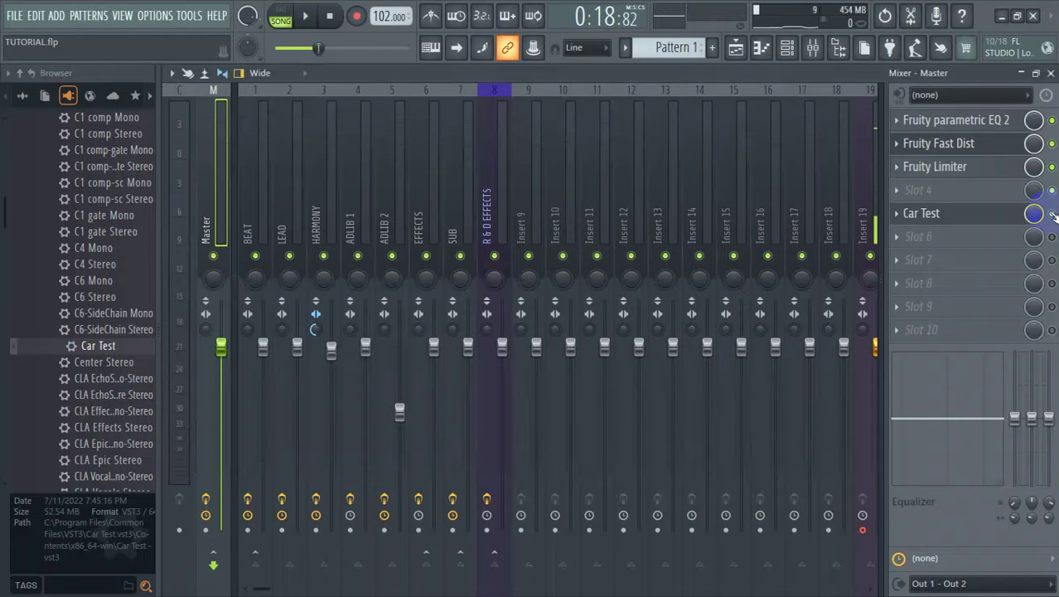
click(939, 218)
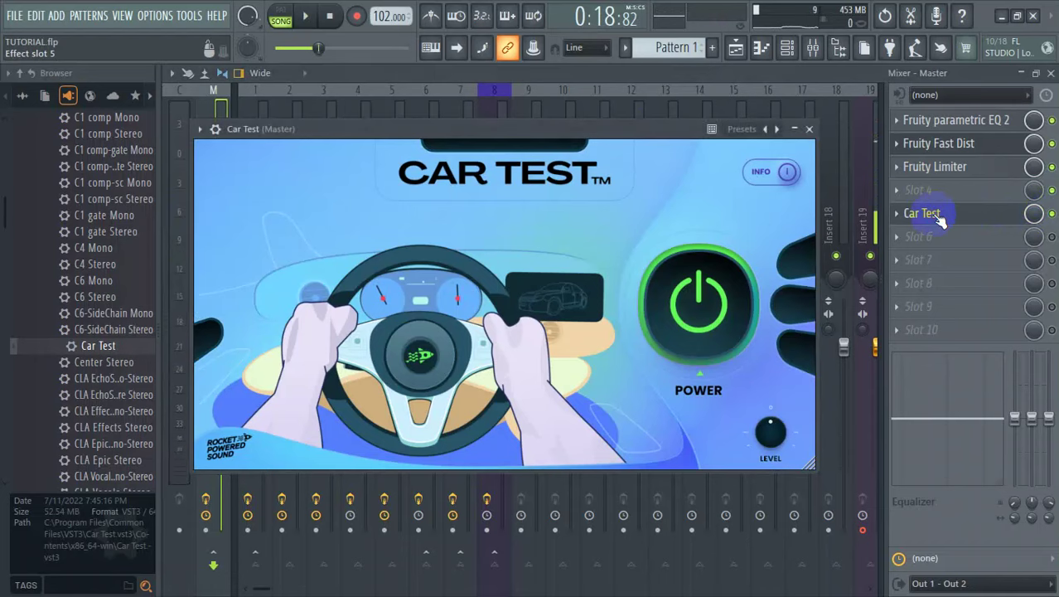
key(space)
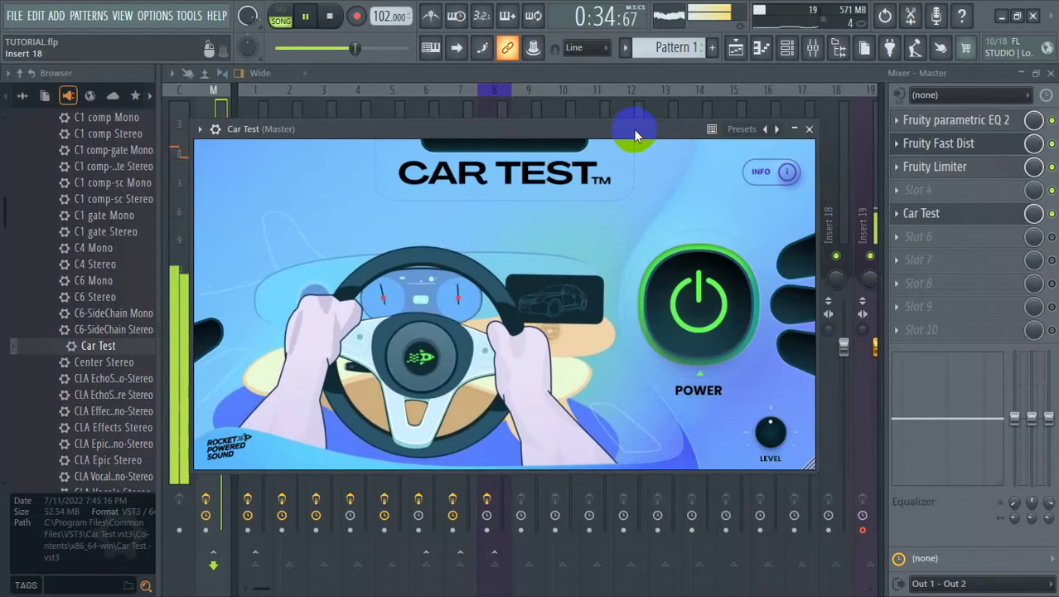
drag(628, 123, 589, 47)
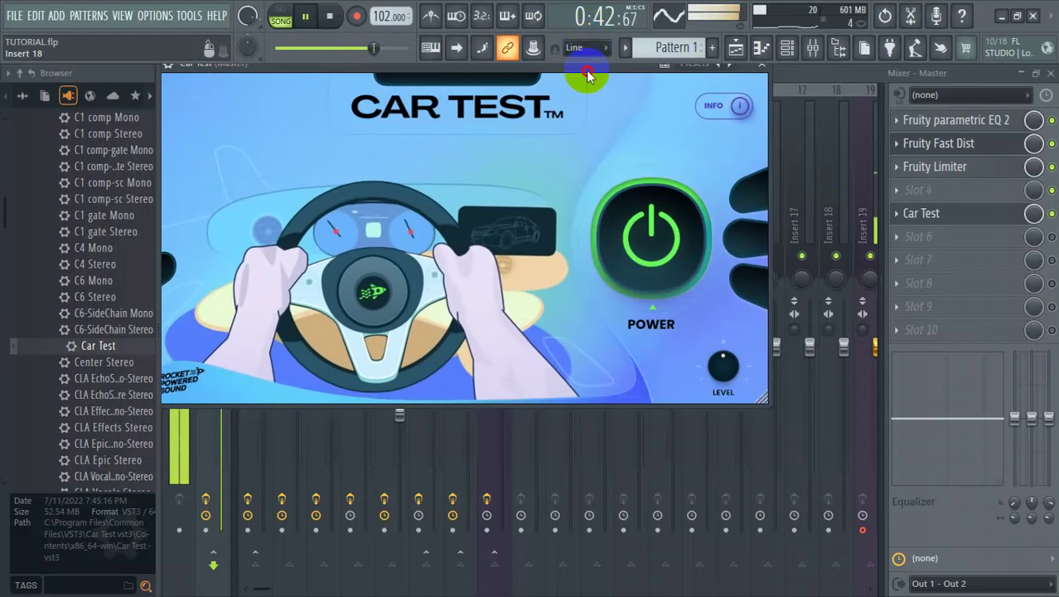
drag(587, 77, 555, 202)
click(614, 359)
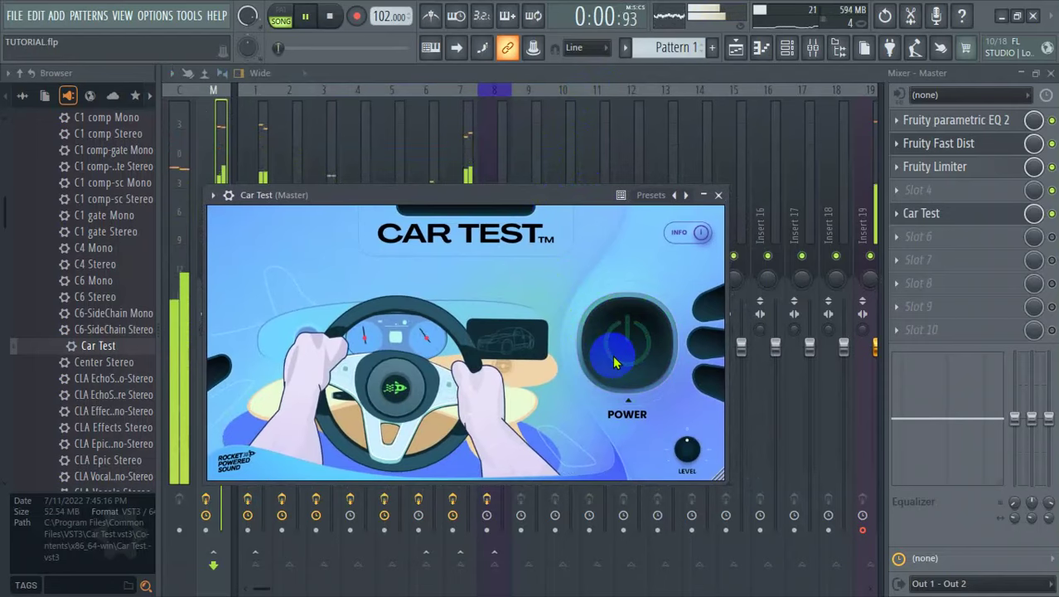
Close the mixer to show the playlist, switch Car Test's power back on during playback, and stop the song
click(1051, 73)
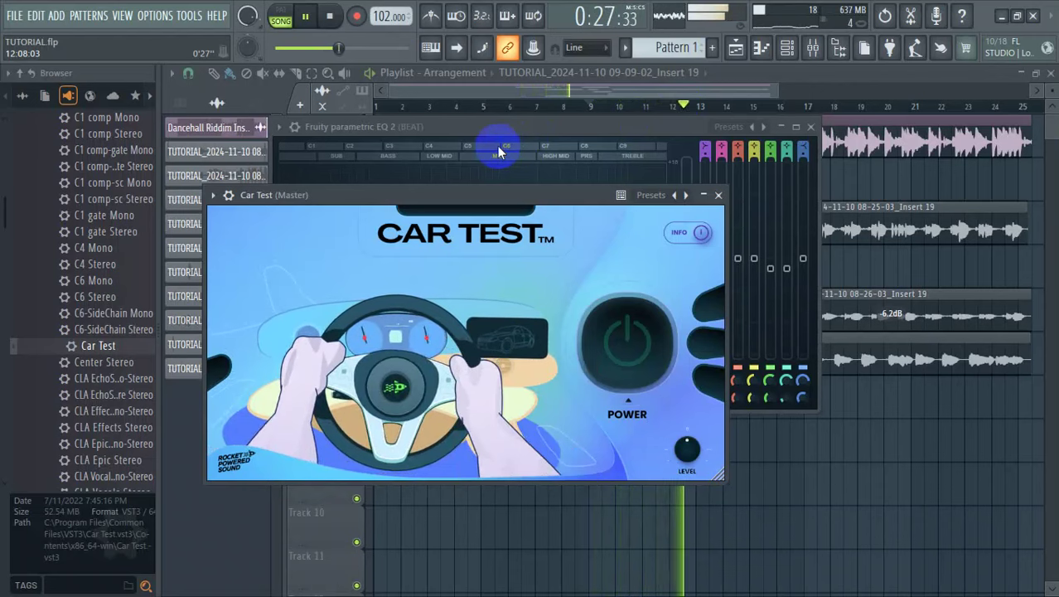
click(626, 347)
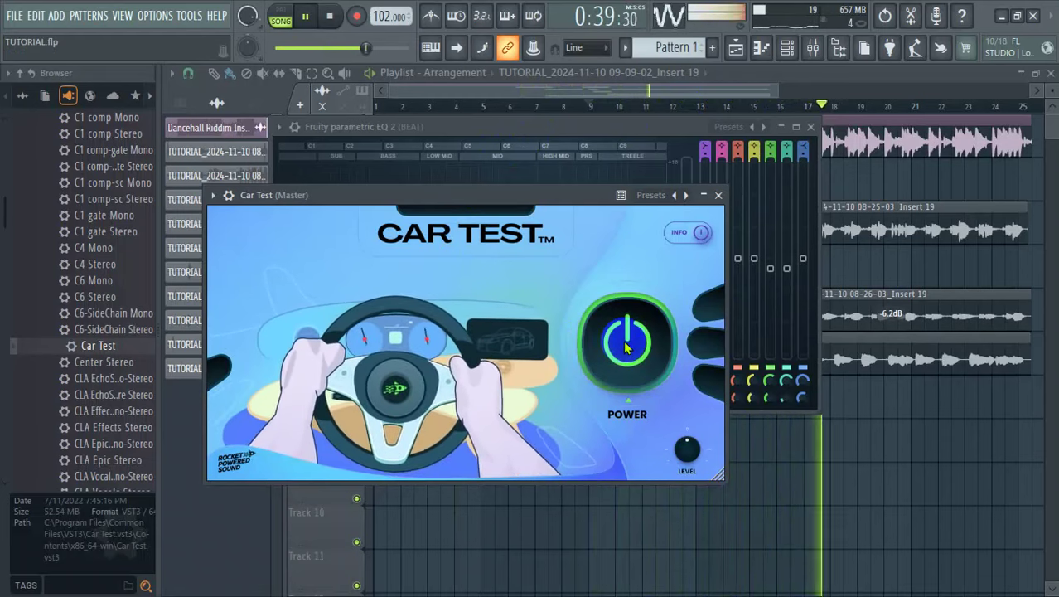
drag(758, 288, 794, 278)
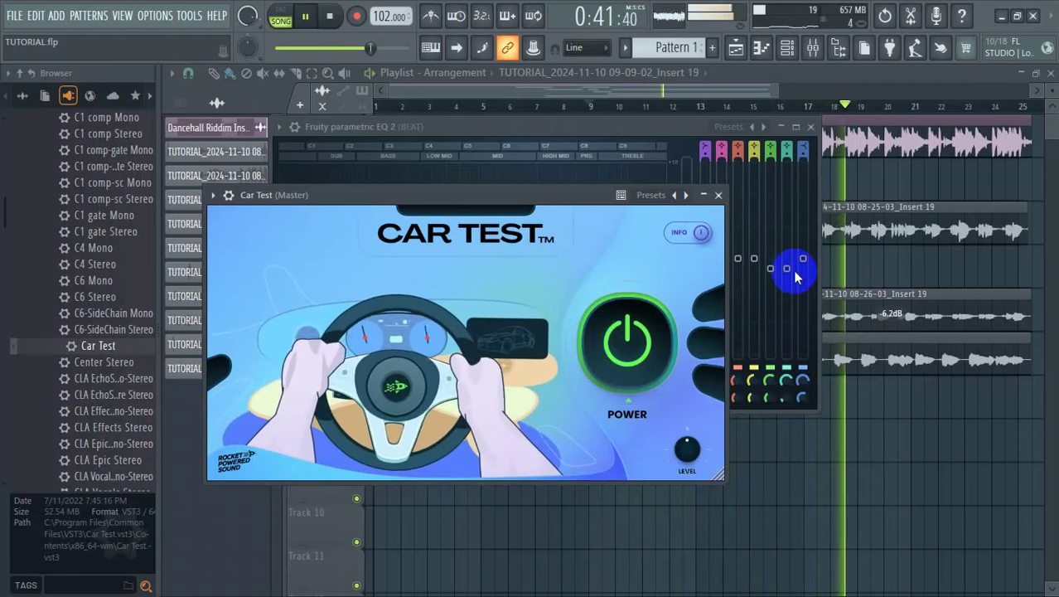
click(336, 17)
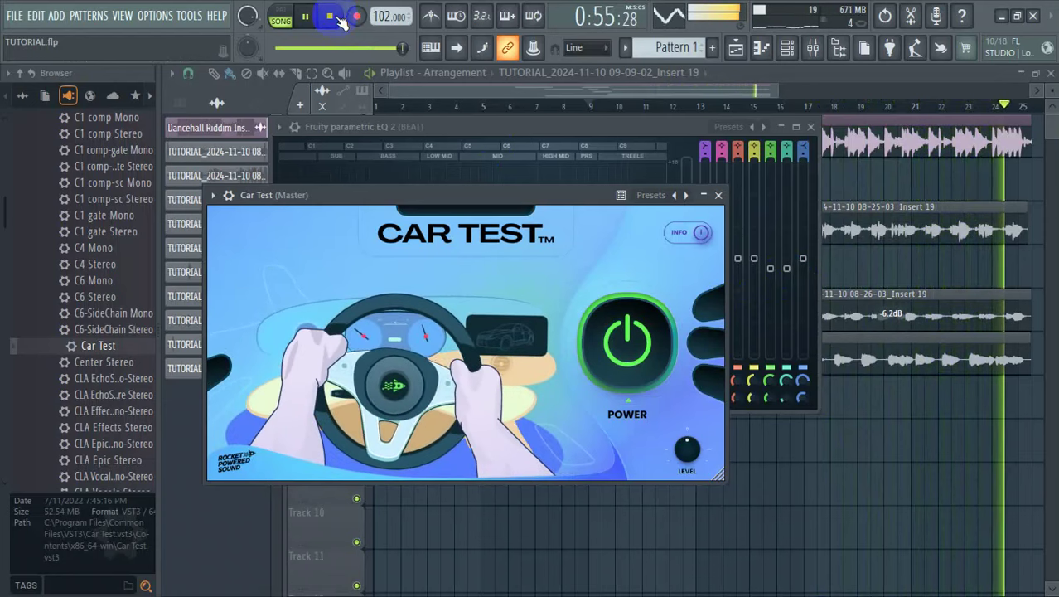
click(336, 17)
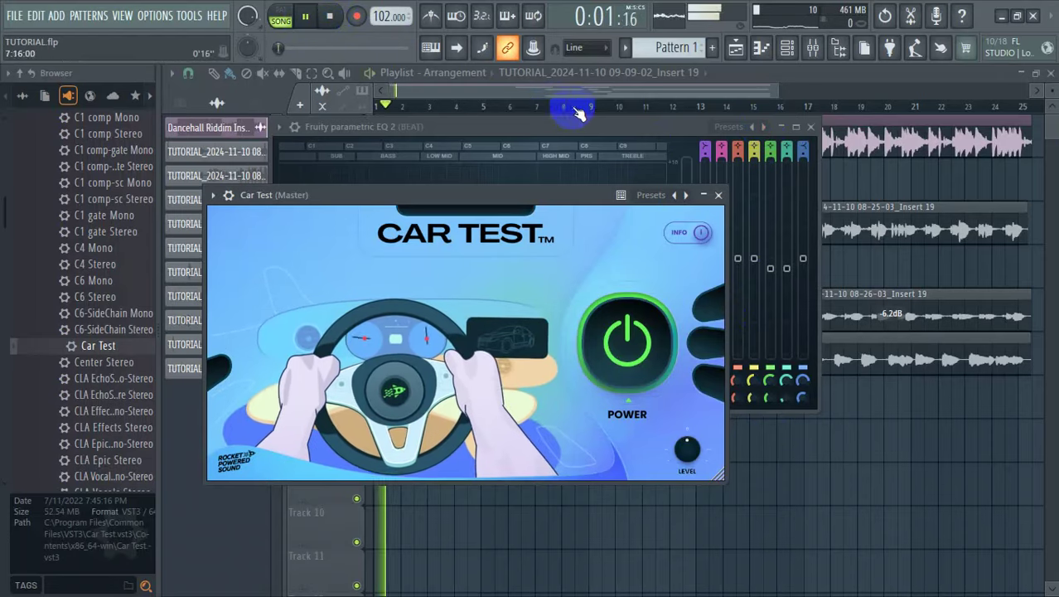
Check the Master track's effect slots in the mixer while the song plays, and return to the playlist
click(768, 192)
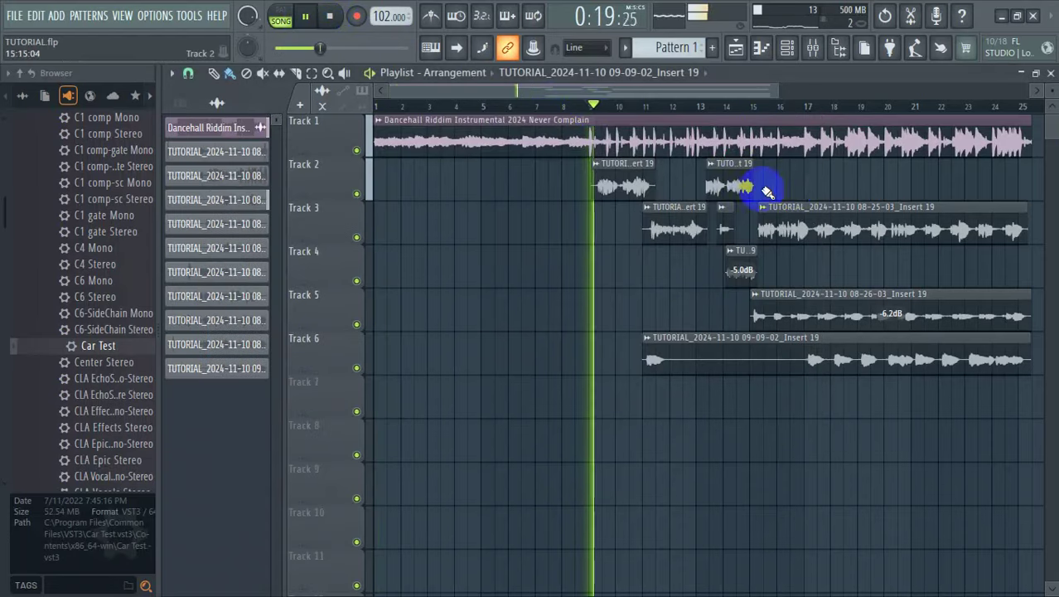
click(813, 48)
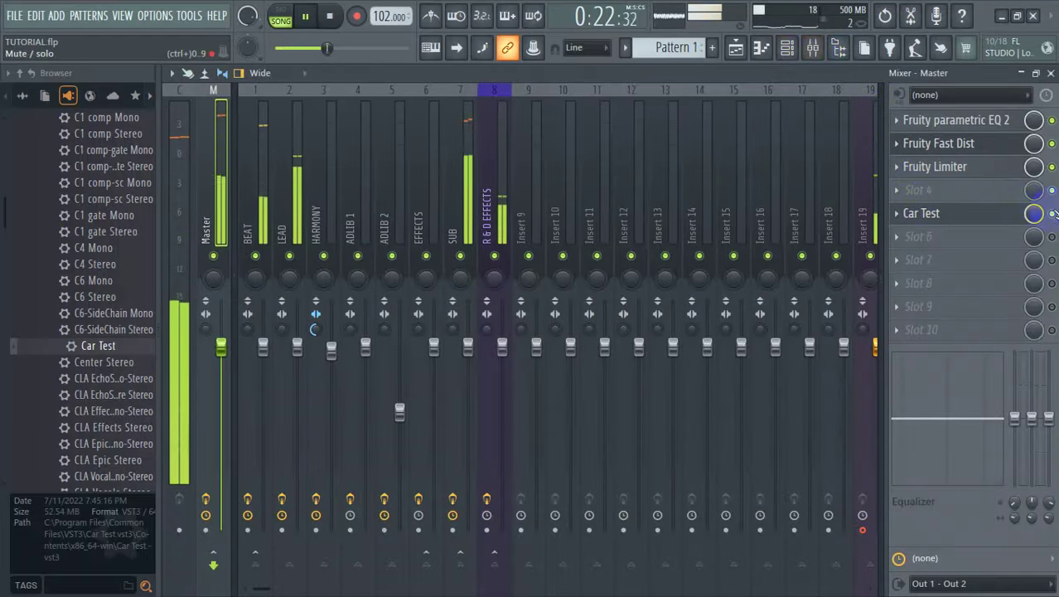
click(1051, 74)
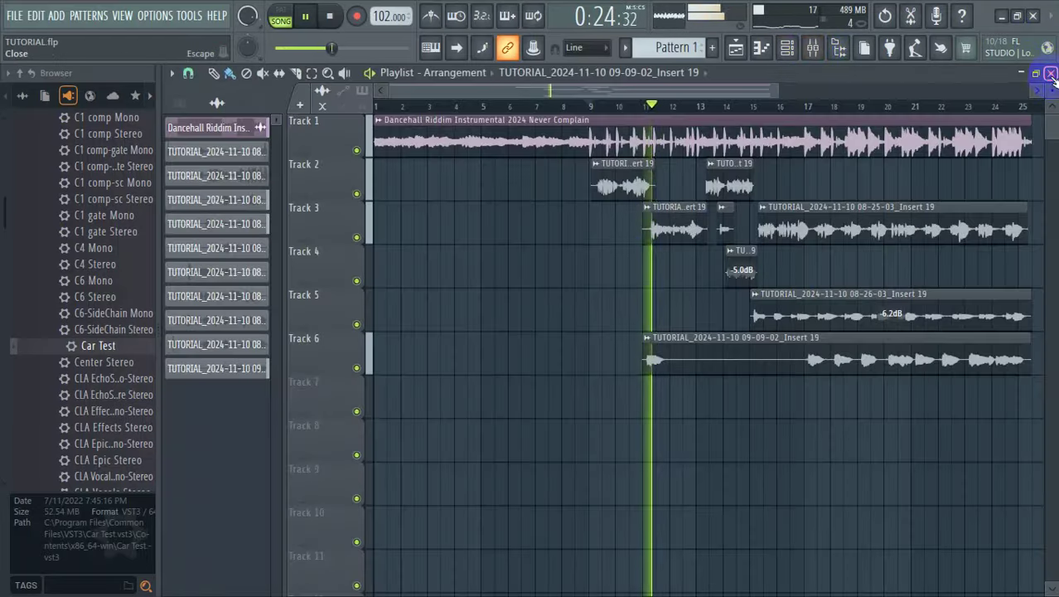